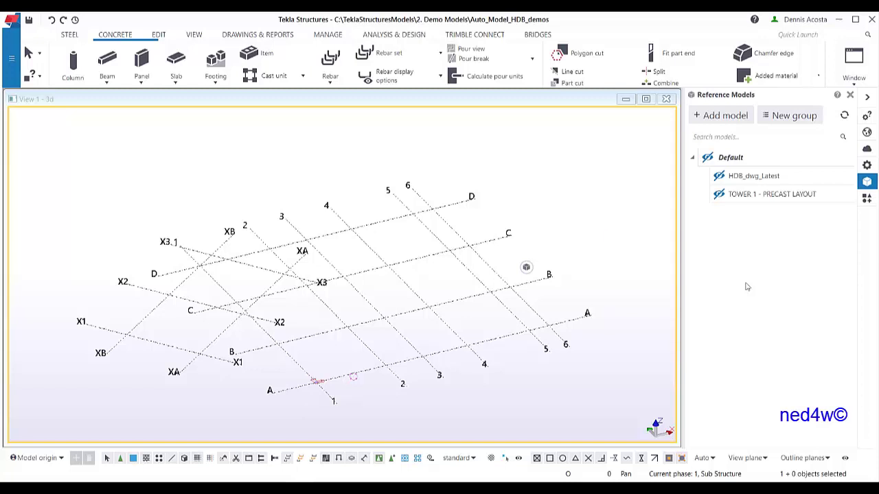
Step: Show the HDB_dwg_Latest reference model and switch the 3D view to plan
middle_click_drag(398, 325, 406, 310)
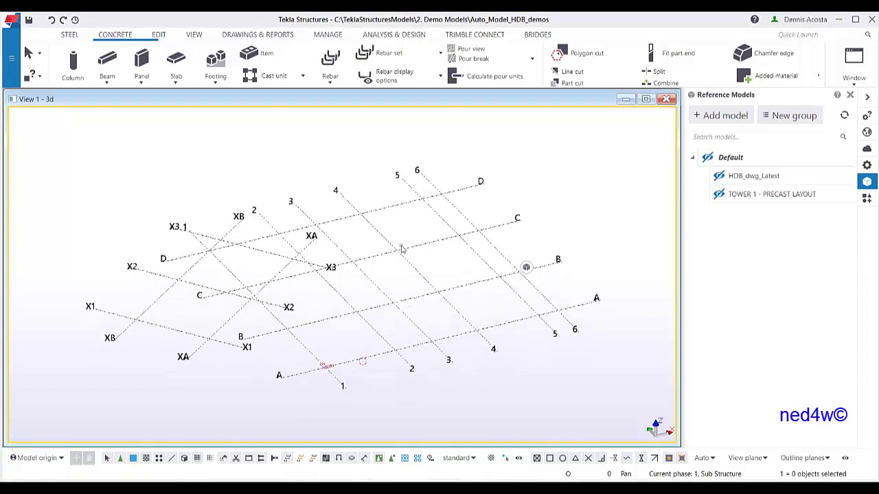
left_click(719, 175)
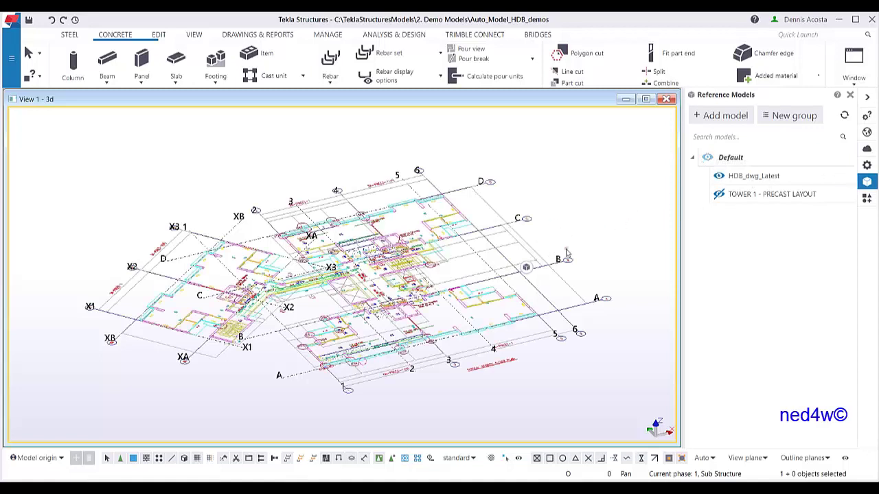
middle_click_drag(565, 247, 569, 249)
scroll(465, 296, "up", 1)
key("ctrl+p")
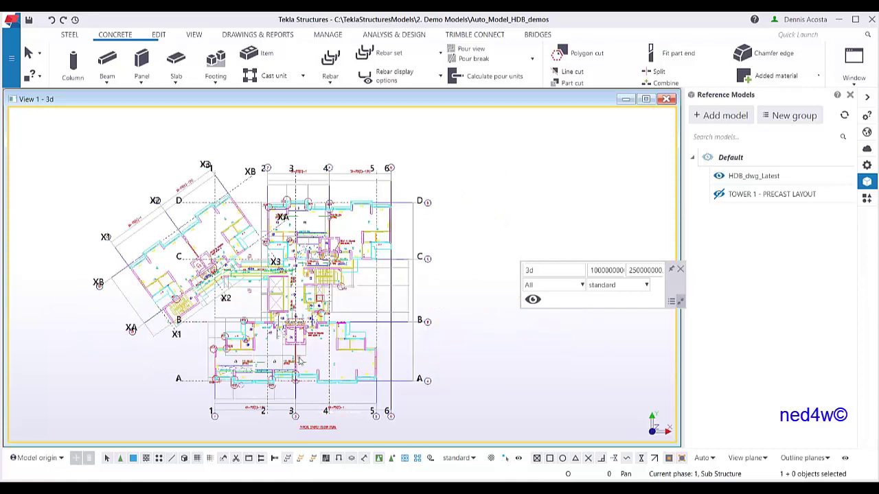
Step: Examine the precast layout along grid A between grids 1 and 3 in plan, including the CF connection details
scroll(300, 361, "up", 6)
scroll(287, 360, "down", 2)
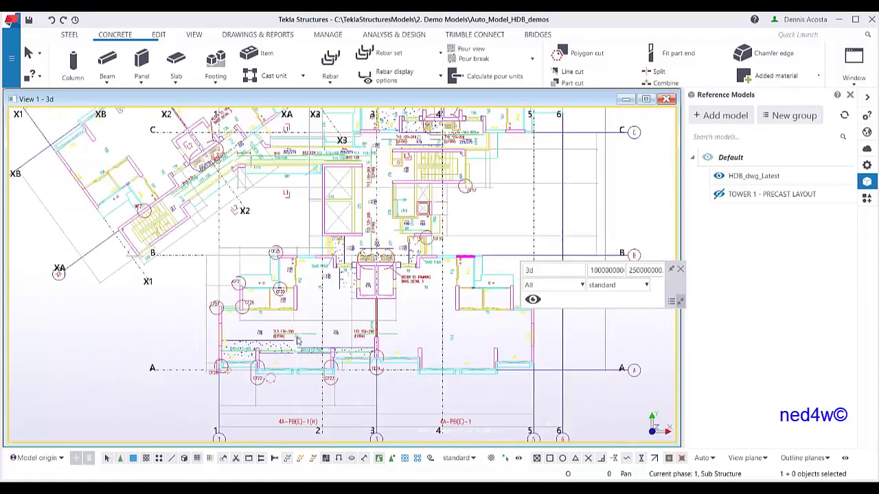
scroll(243, 392, "up", 5)
scroll(225, 383, "up", 7)
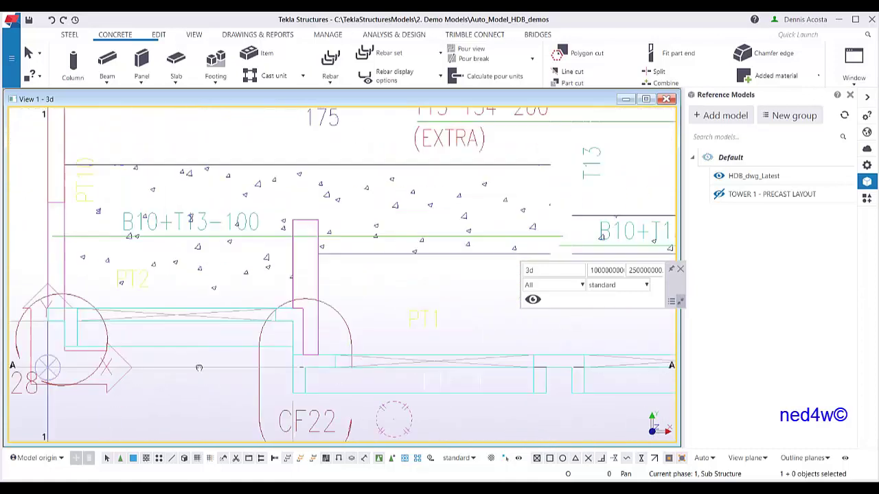
middle_click_drag(199, 367, 245, 365)
scroll(245, 364, "down", 4)
scroll(292, 359, "down", 5)
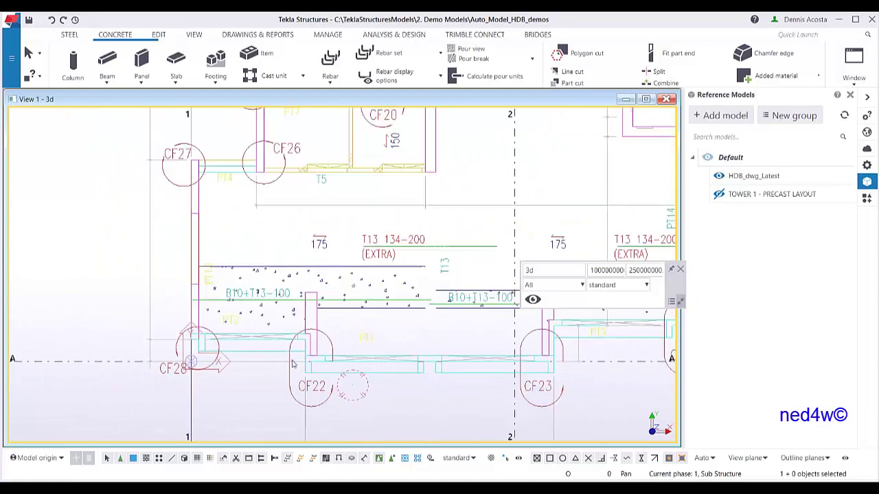
middle_click_drag(431, 352, 343, 379)
scroll(344, 379, "down", 2)
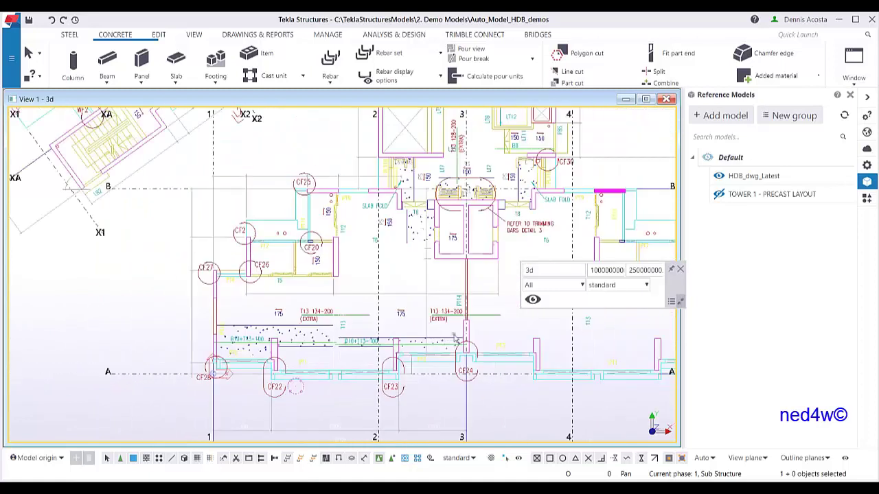
scroll(274, 337, "up", 2)
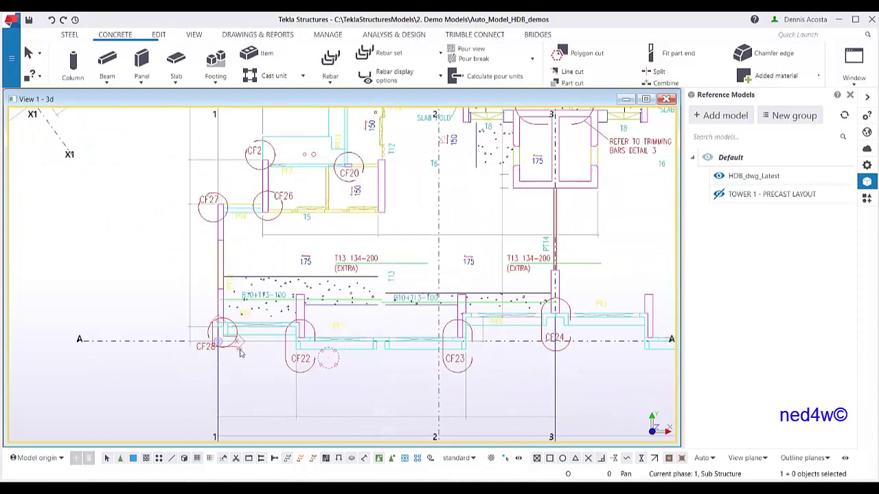
Step: Inspect the drawing around the CF28 and CF22 details in a rotated 3D view, and return to a wider overview
mouse_move(243, 354)
middle_mouse_down("ctrl")
mouse_move(269, 320)
mouse_move(248, 365)
middle_mouse_up("ctrl")
scroll(229, 382, "up", 9)
scroll(248, 365, "down", 2)
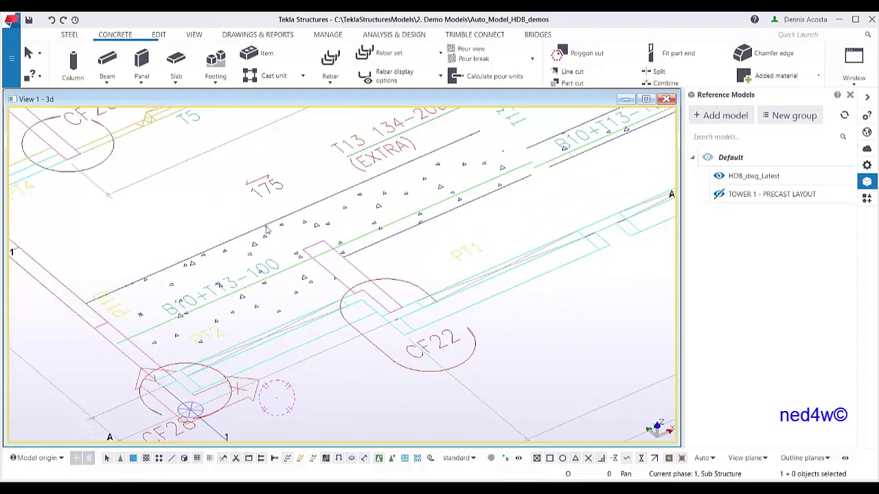
middle_click_drag(371, 293, 382, 305, "ctrl")
scroll(383, 306, "down", 10)
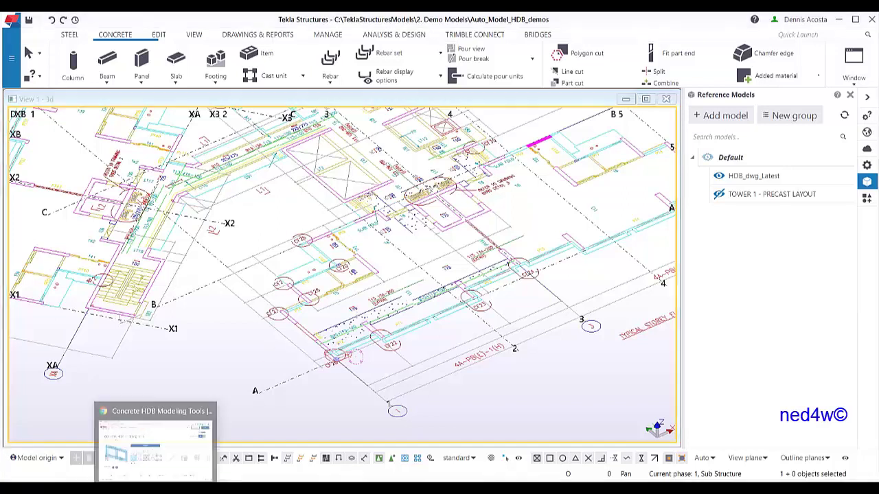
Step: Switch to the browser to view the Concrete HDB Modeling Tools page on Tekla Warehouse, and return to Tekla Structures
left_click(157, 441)
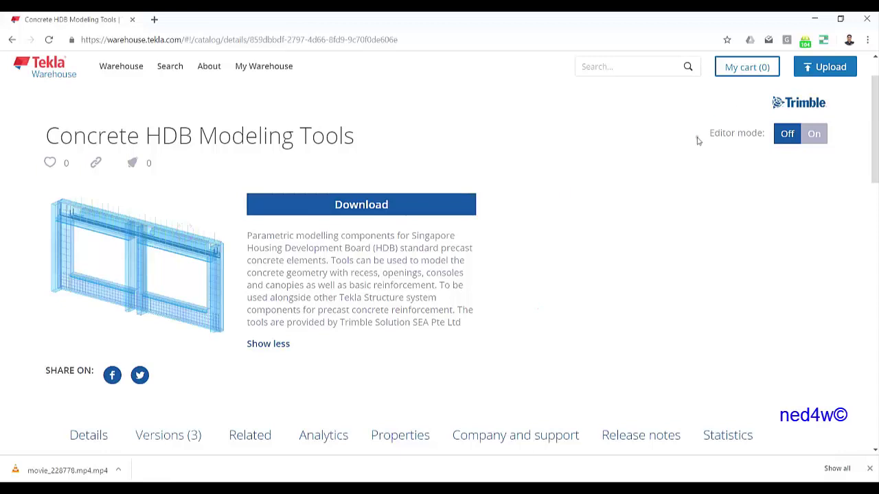
left_click(815, 21)
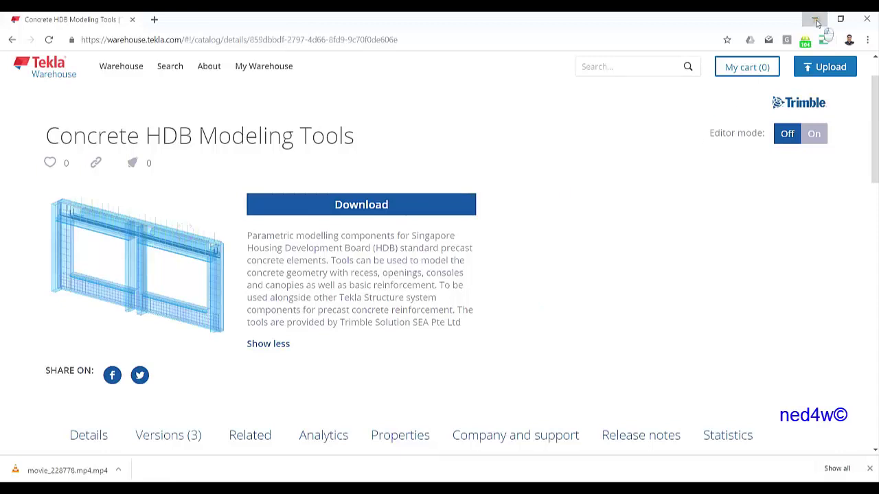
Step: Open the Applications & components catalog and display the contents of the HDB Components group
middle_click_drag(482, 281, 468, 294)
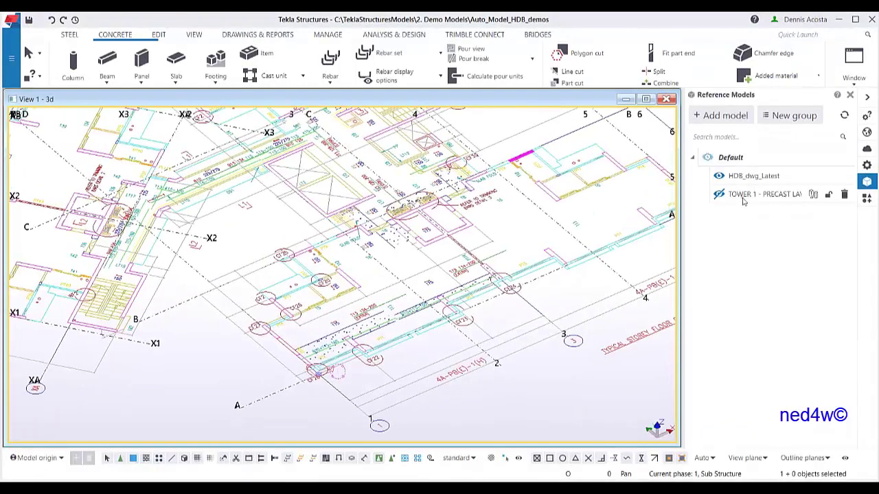
left_click(867, 199)
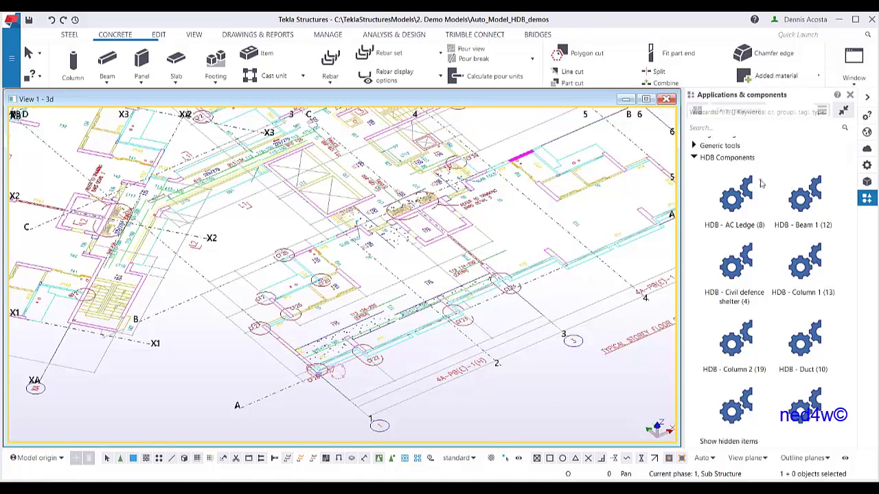
left_click(694, 157)
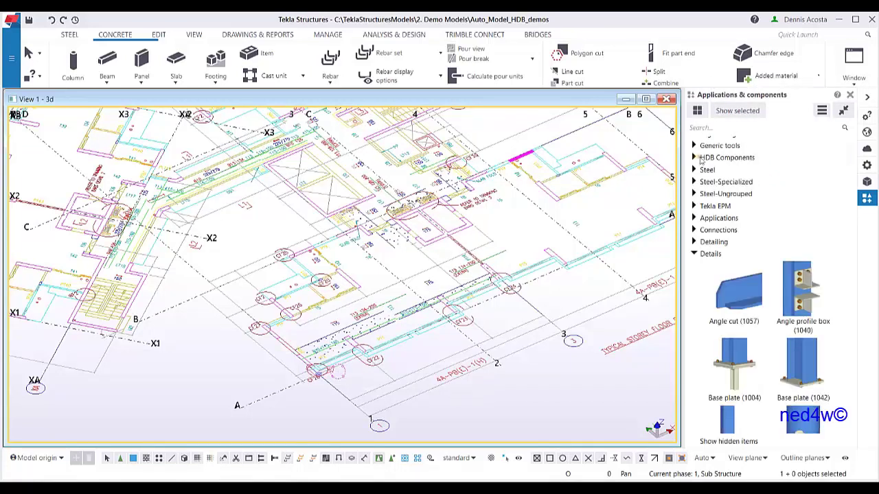
left_click(693, 158)
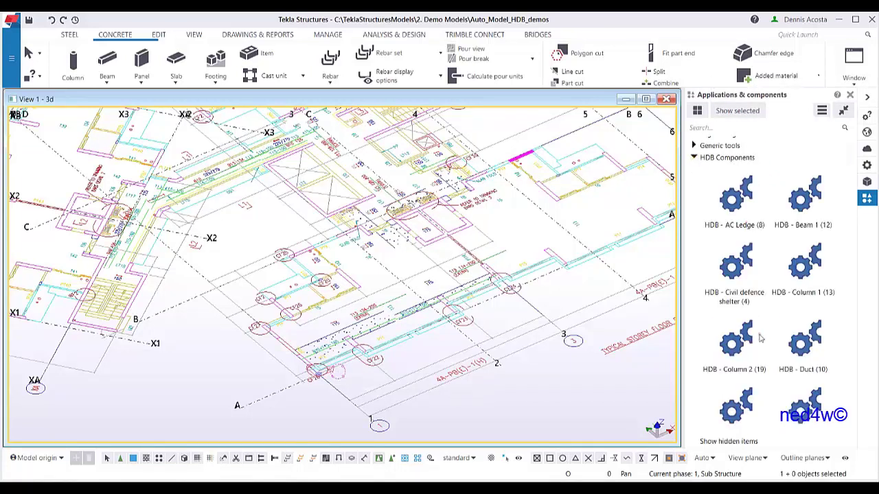
Step: Review the HDB - AC Ledge dimension and part settings and the HDB - Beam 1 geometry settings
double_click(738, 212)
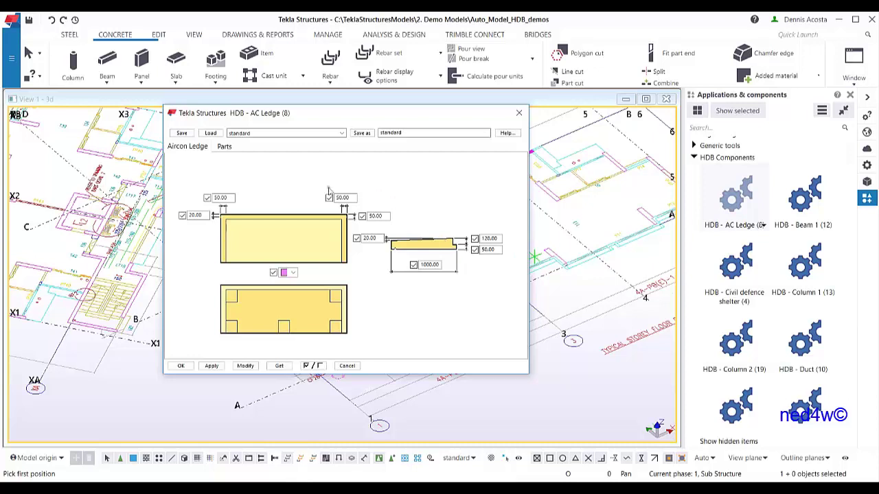
left_click(224, 147)
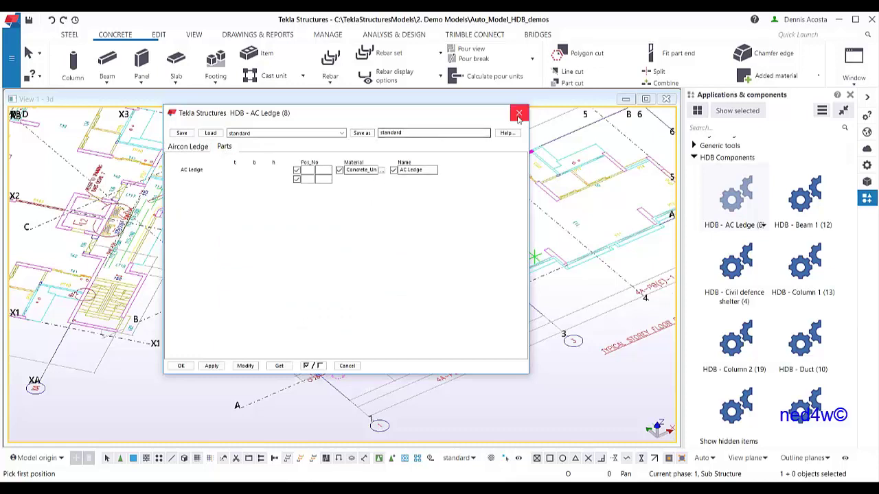
left_click(800, 199)
double_click(804, 200)
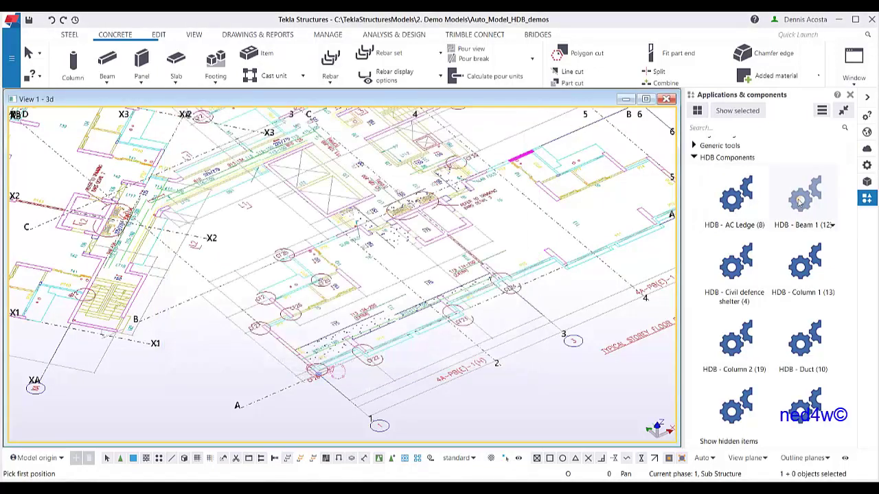
left_click_drag(536, 131, 356, 129)
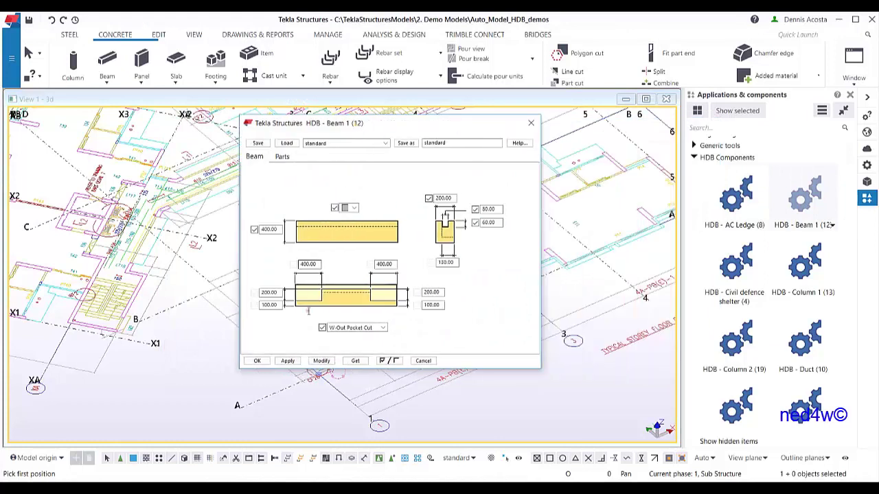
Step: Review the wall, hole, ventilation and part settings of the HDB - Civil defence shelter component
double_click(732, 280)
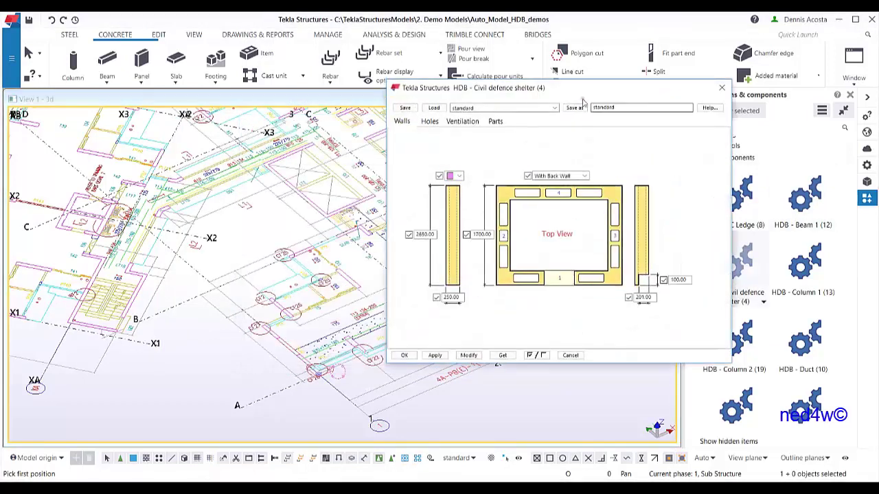
left_click_drag(583, 85, 405, 85)
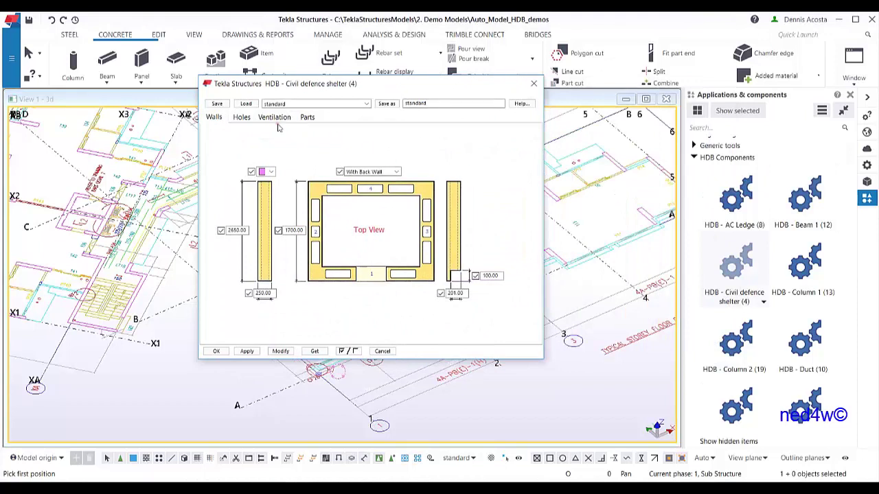
left_click(243, 118)
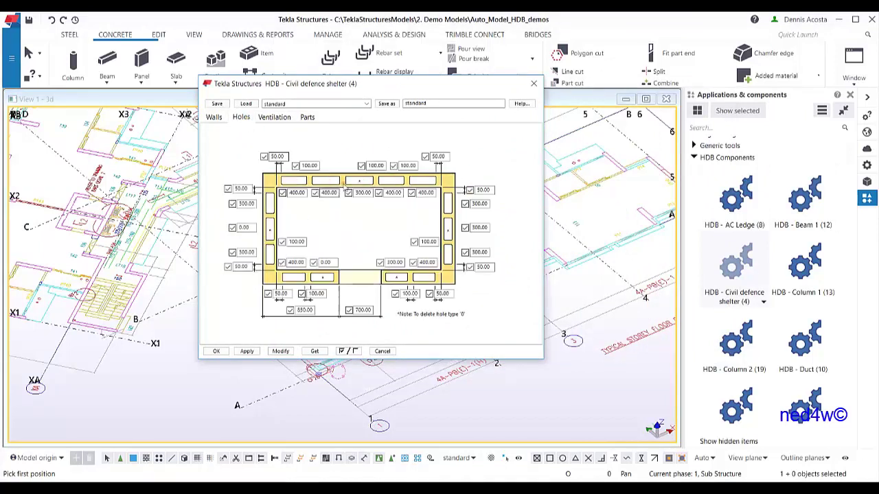
left_click(283, 118)
left_click(306, 118)
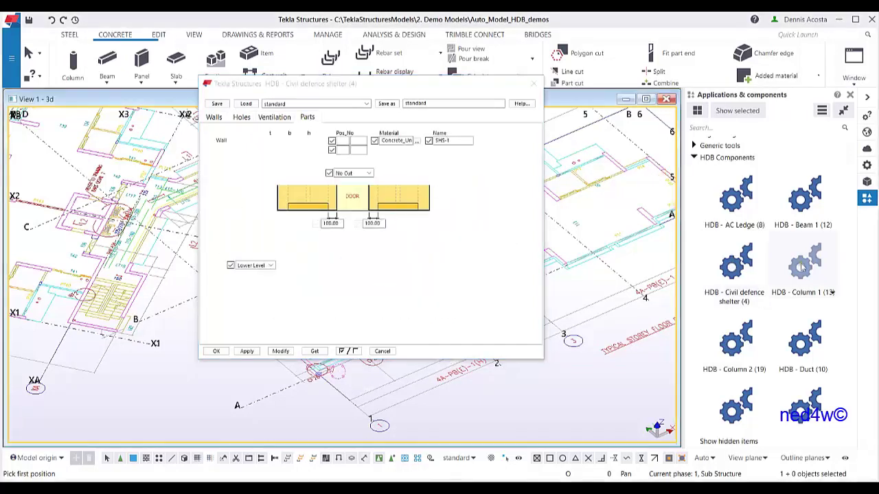
Step: Try the Two Tier option for HDB - Column 1, view its hole layout and end shape choices, and close the settings
double_click(404, 251)
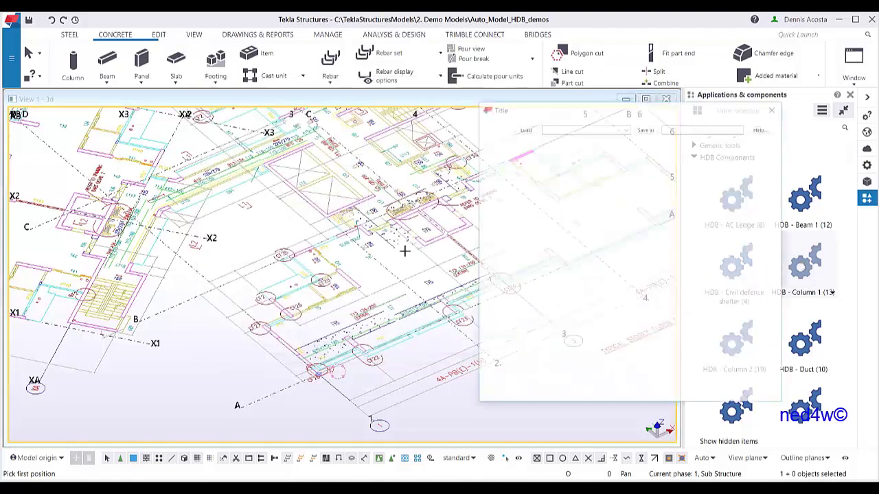
left_click_drag(550, 109, 275, 110)
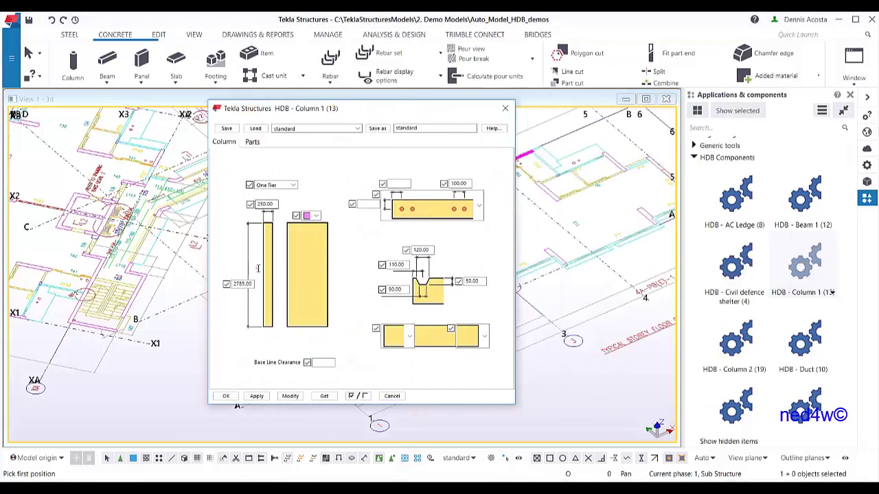
left_click(280, 186)
left_click(275, 201)
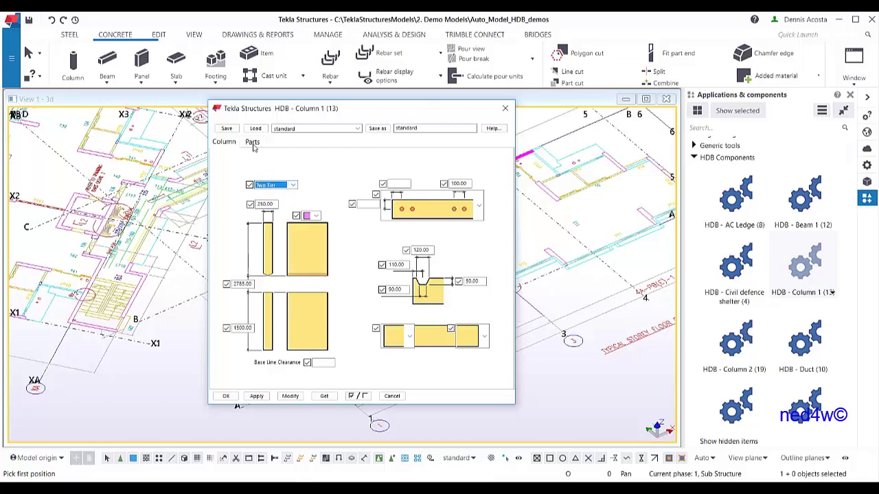
left_click(477, 212)
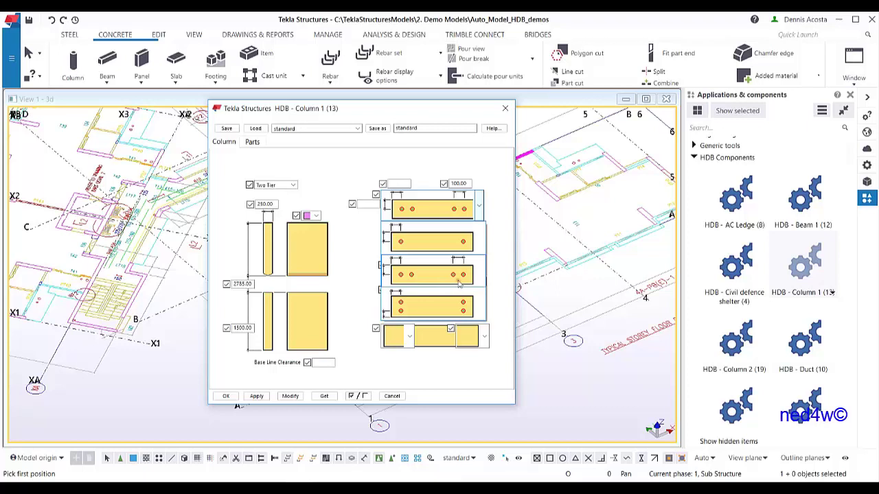
left_click(364, 333)
left_click(409, 336)
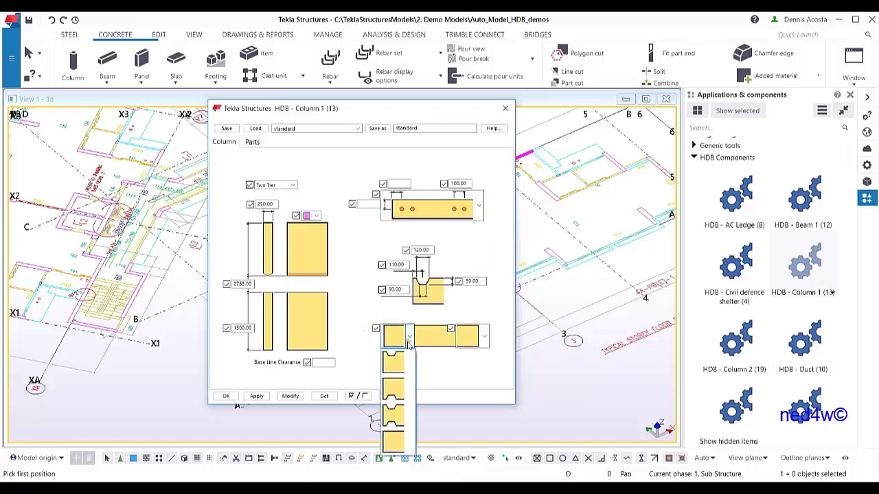
left_click(506, 110)
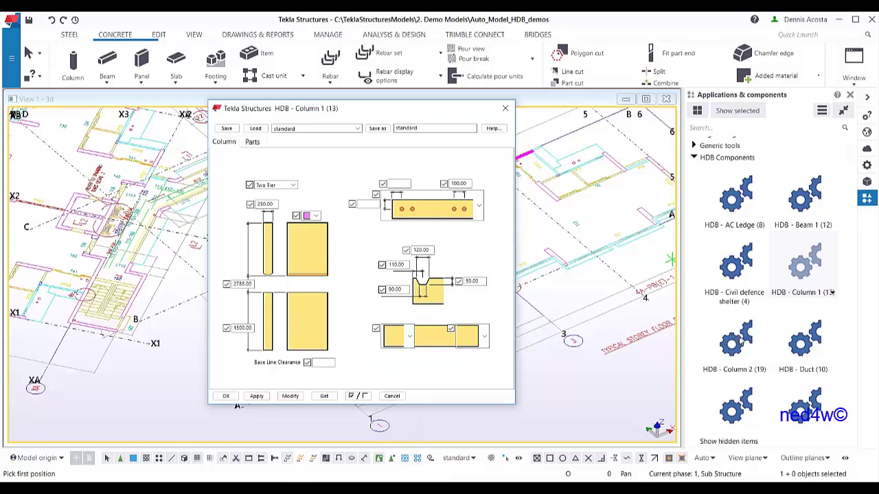
Step: Review the HDB - Duct geometry settings and the facade dimensions of the HDB - Facade K1F2 component
double_click(807, 351)
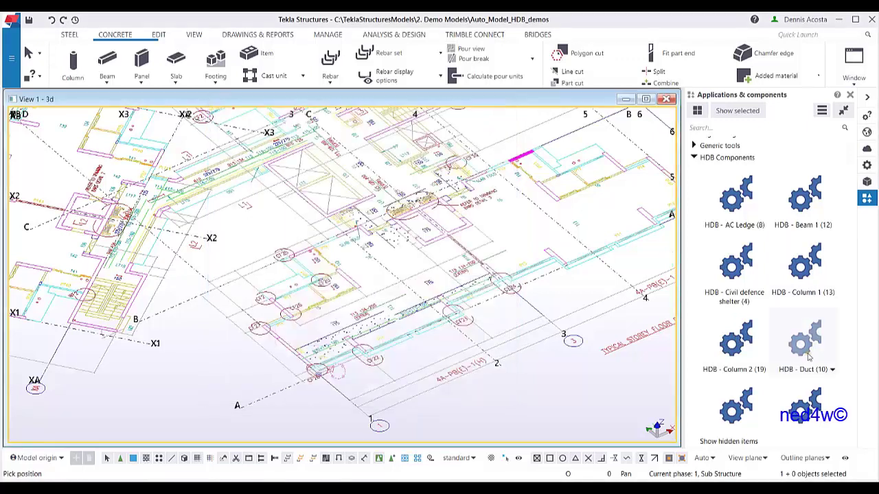
left_click_drag(432, 96, 332, 103)
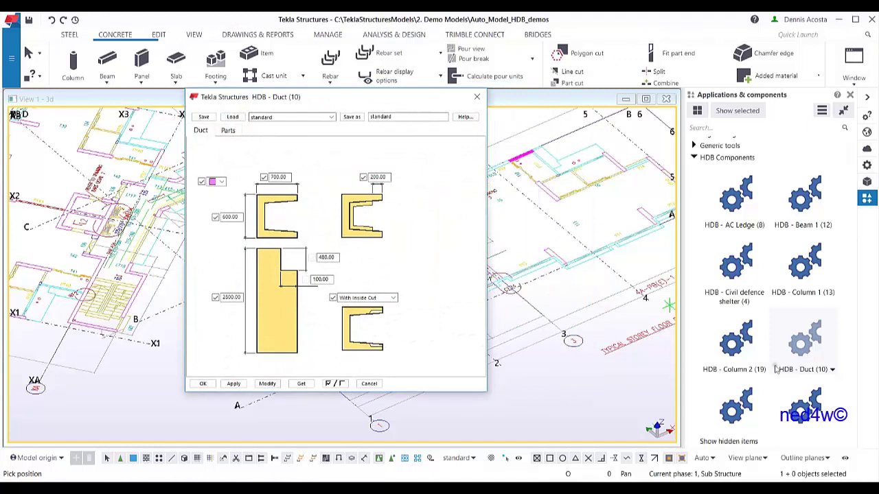
scroll(787, 354, "down", 1)
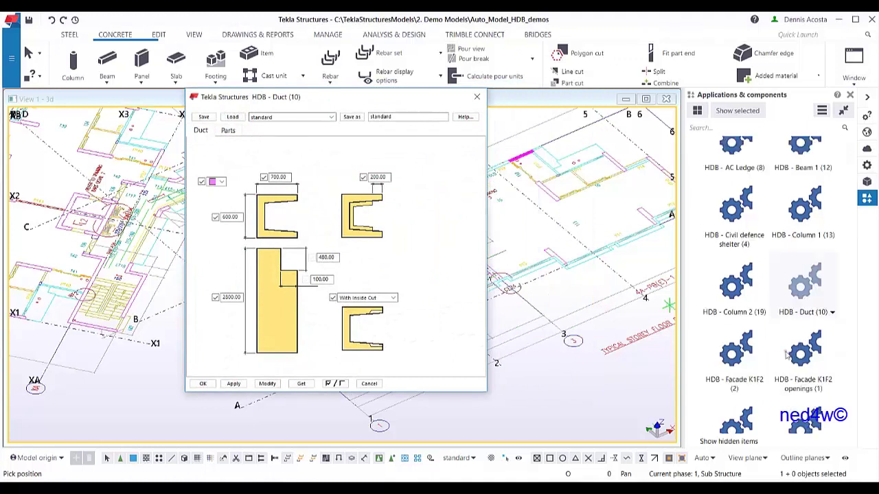
double_click(735, 364)
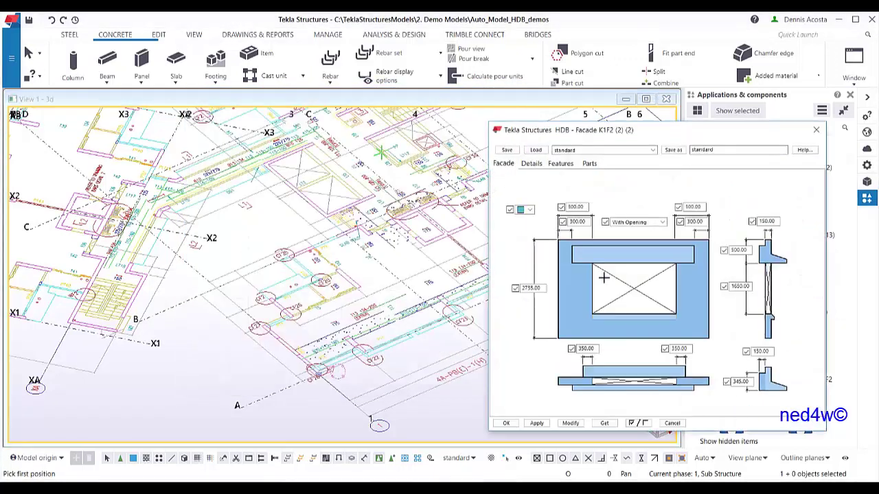
left_click_drag(608, 131, 259, 122)
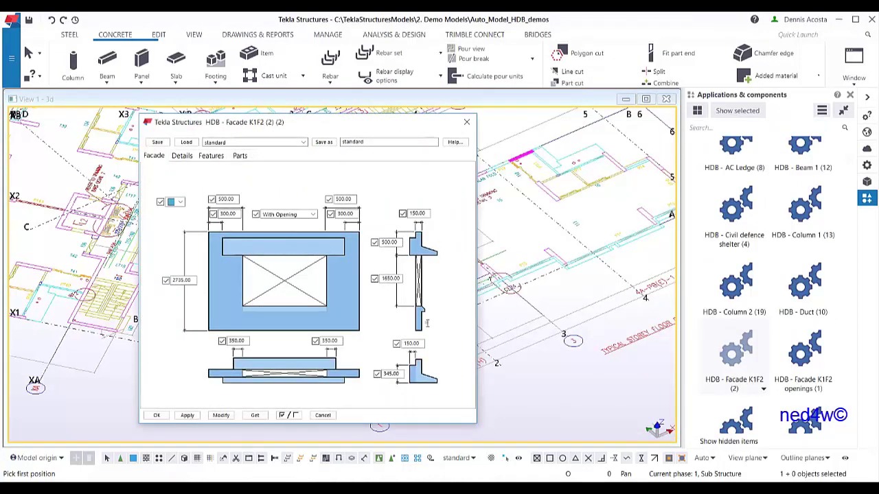
Step: Review the details and features of the HDB - Facade K1F2 component and open the HDB - Facade K1F2 openings settings
left_click(183, 157)
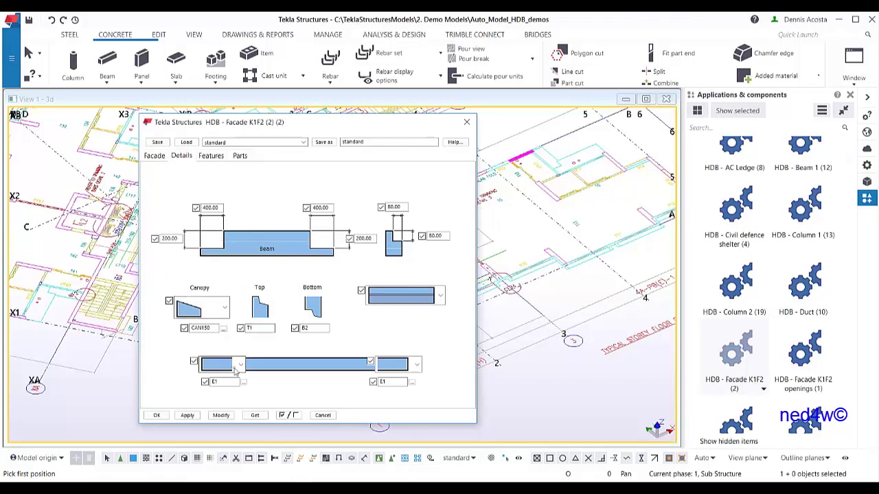
left_click(219, 156)
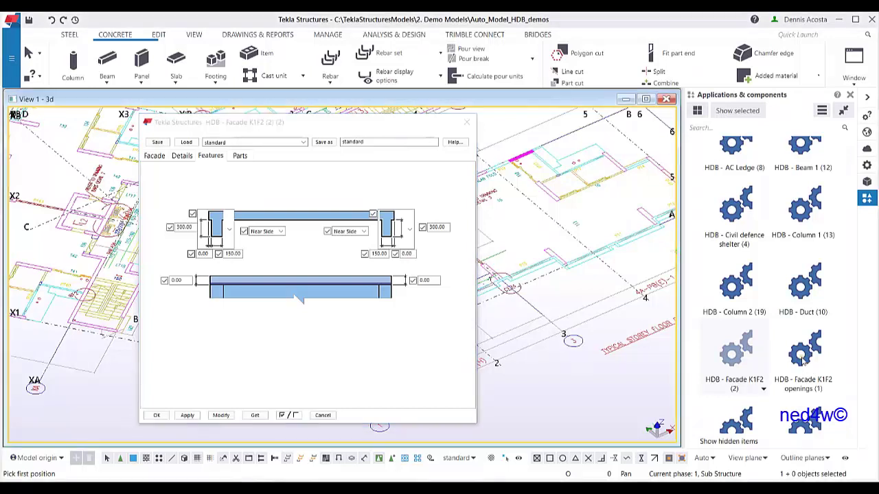
left_click(802, 357)
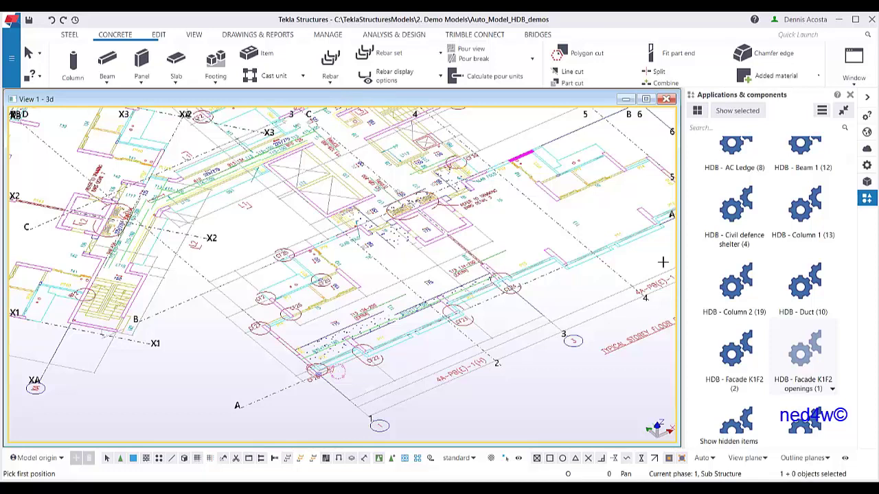
double_click(783, 338)
left_click_drag(554, 83, 273, 88)
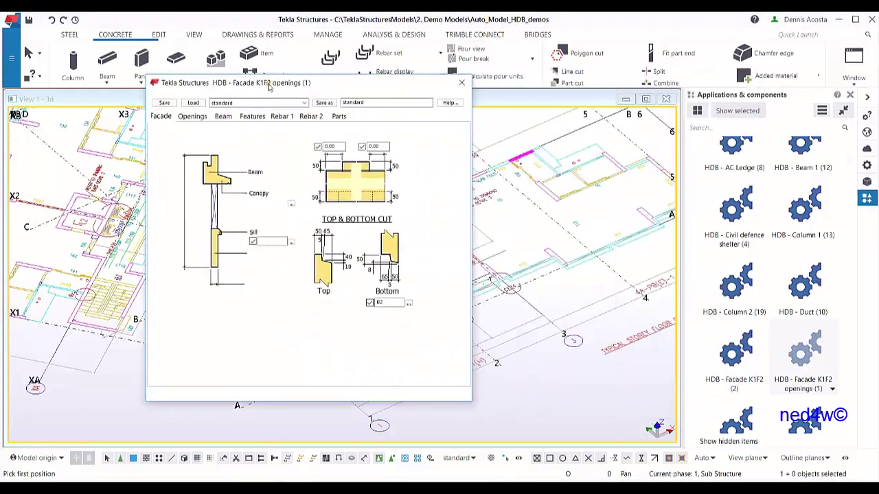
Step: Try the One Opening layout for HDB - Facade K1F2 openings, restore Two Opening, and view the remaining layout choices
left_click(196, 117)
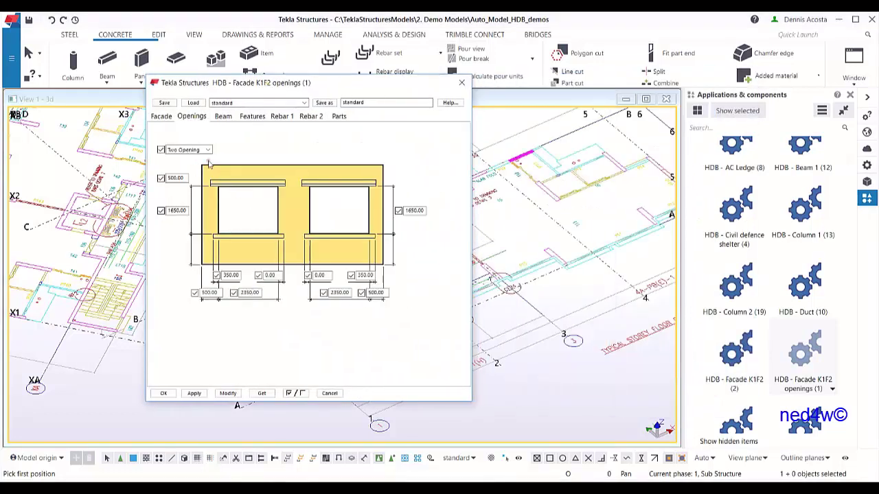
left_click(207, 150)
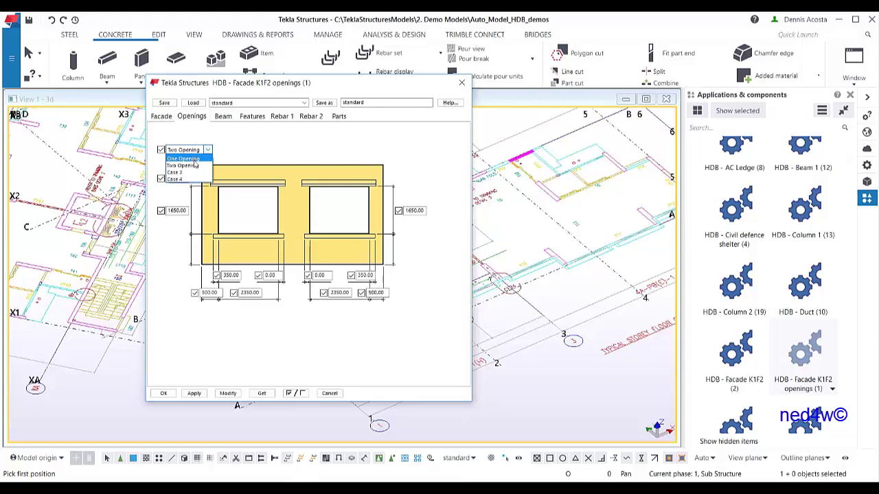
left_click(194, 159)
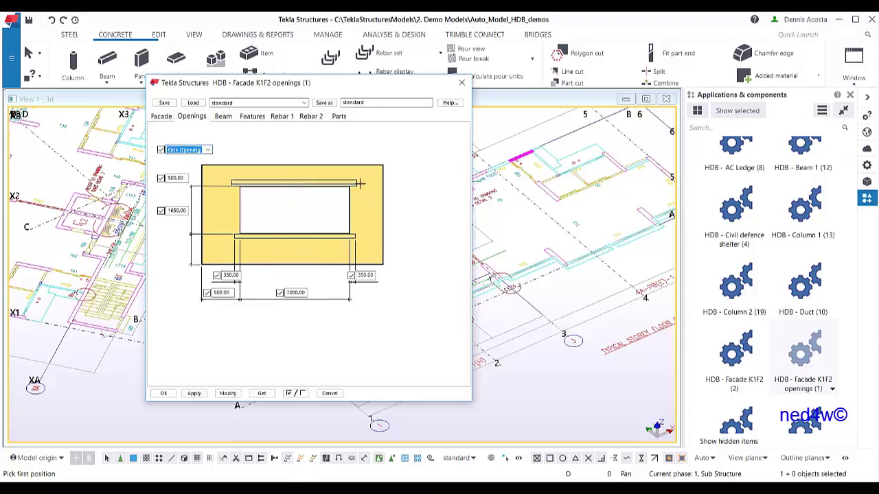
left_click(209, 151)
left_click(199, 168)
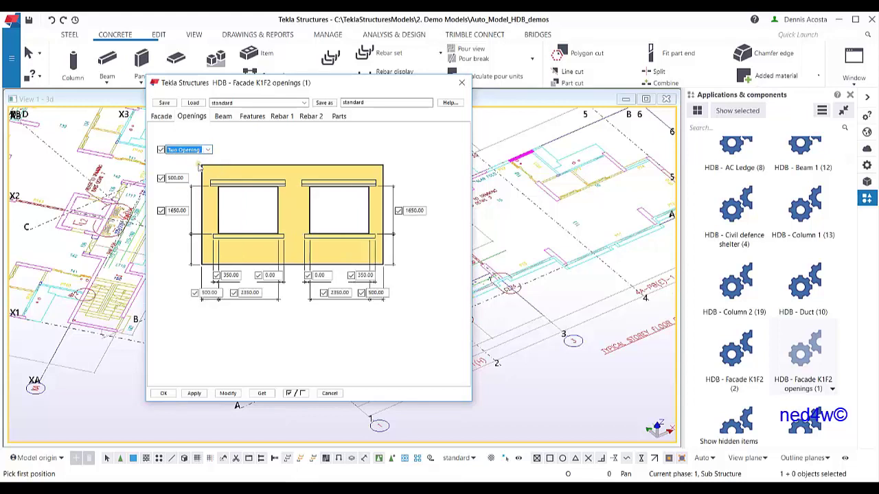
left_click(208, 149)
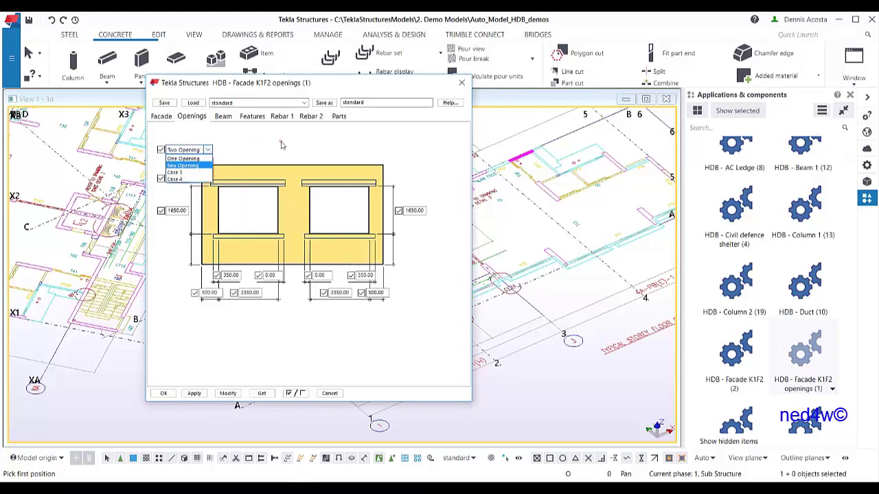
Step: Review the feature settings and the first set of horizontal rebar settings of HDB - Facade K1F2 openings
left_click(246, 120)
left_click(249, 118)
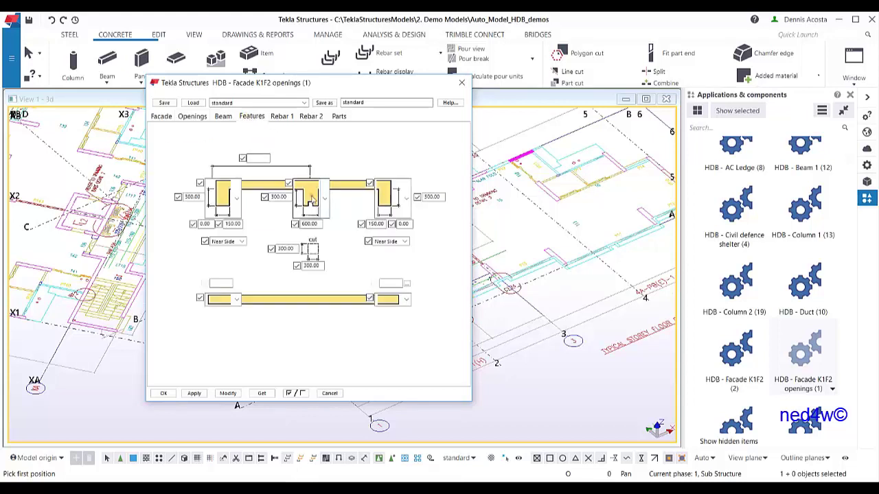
left_click(281, 117)
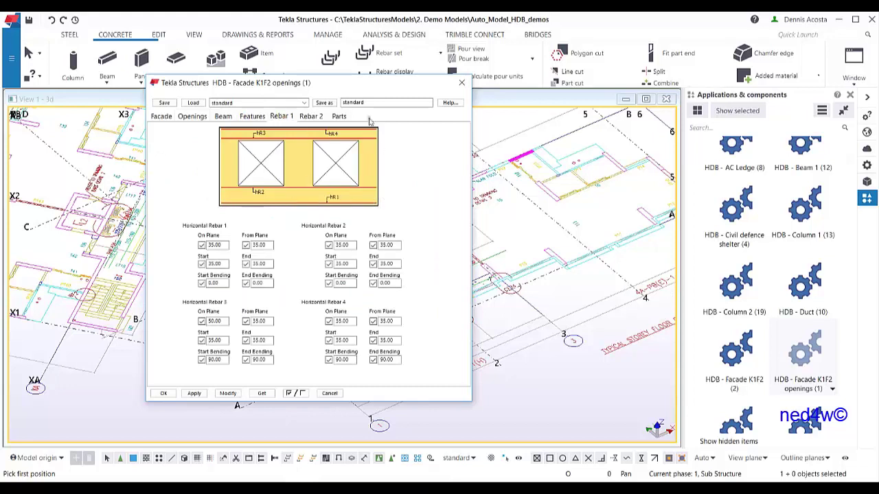
Step: Review the facade and position settings of the HDB - Facade L component, including its L-shape orientation choices
scroll(754, 392, "down", 3)
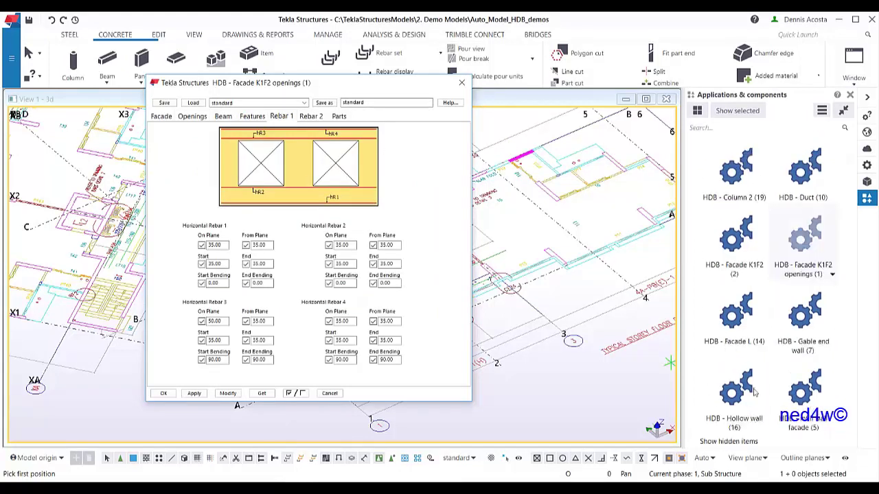
left_click(745, 328)
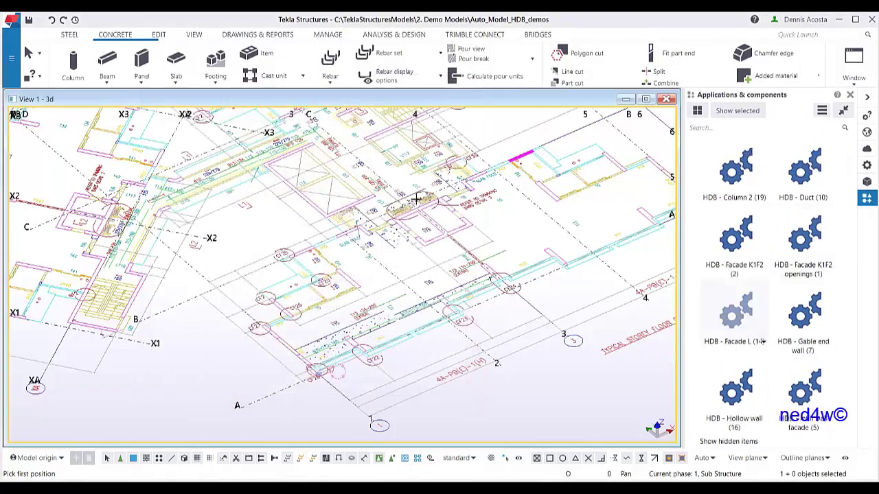
left_click_drag(282, 173, 427, 82)
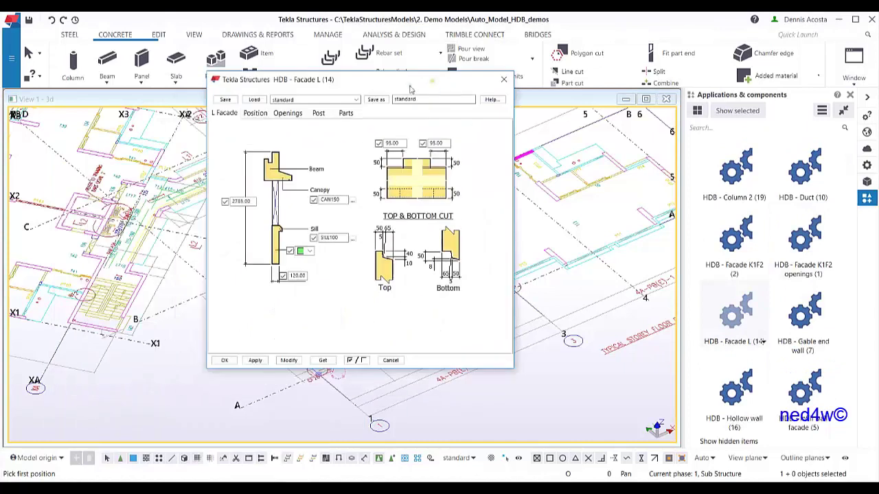
left_click(256, 114)
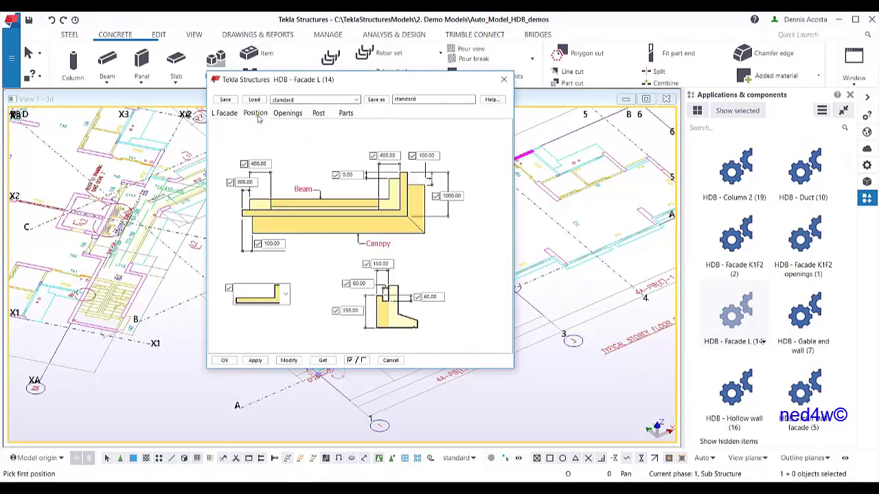
left_click(285, 295)
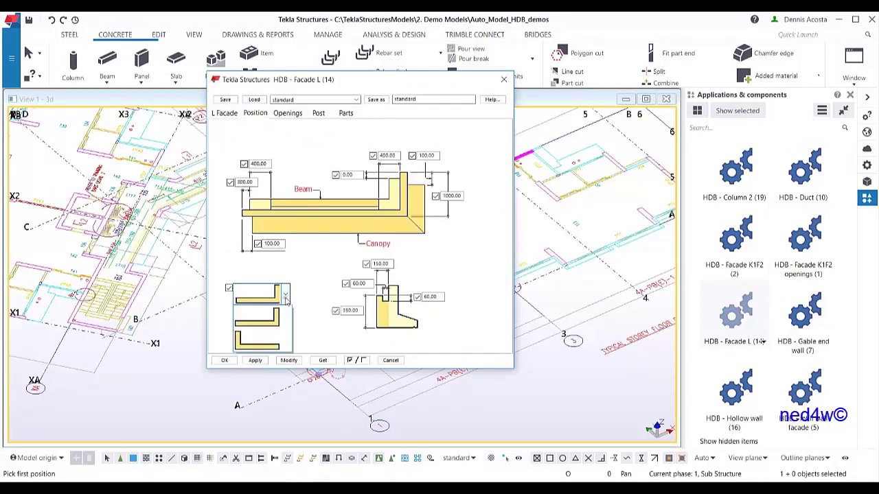
Step: Set the opening layout of HDB - Facade L to Two Opening
left_click(289, 114)
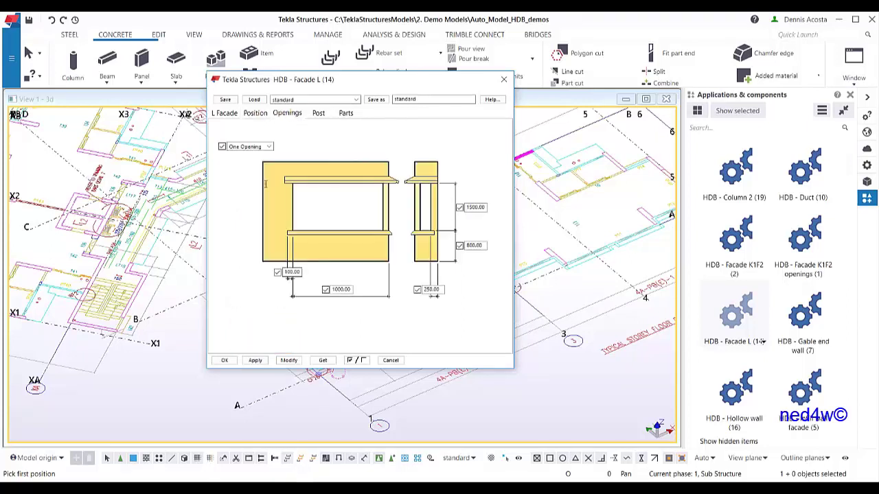
left_click(248, 146)
left_click(252, 165)
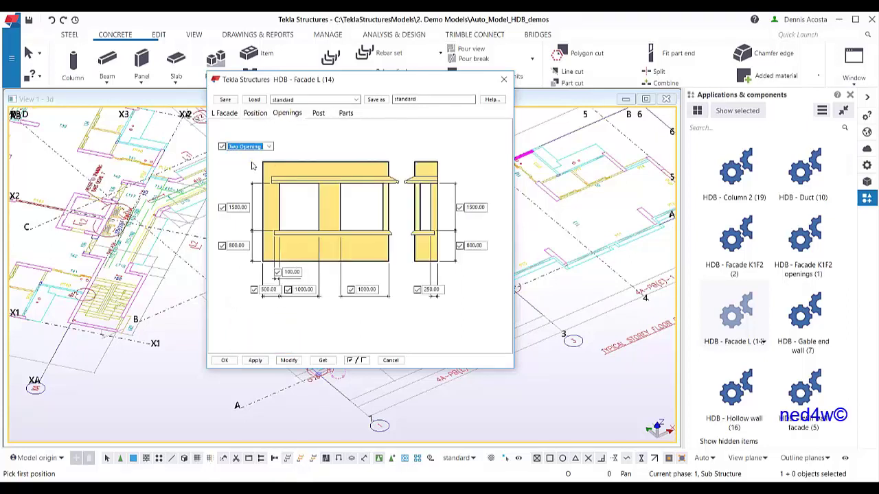
Step: Review the wall settings of the HDB - Gable end wall and HDB - Hollow wall components
left_click(811, 318)
double_click(811, 318)
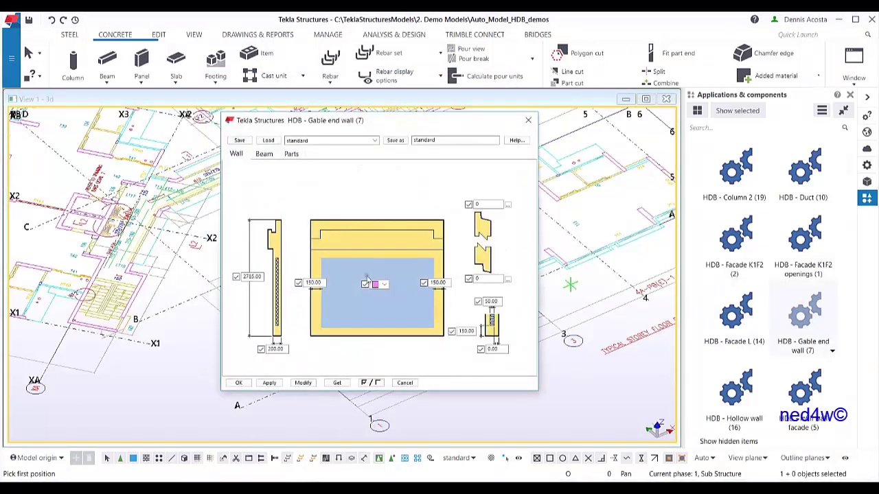
double_click(734, 395)
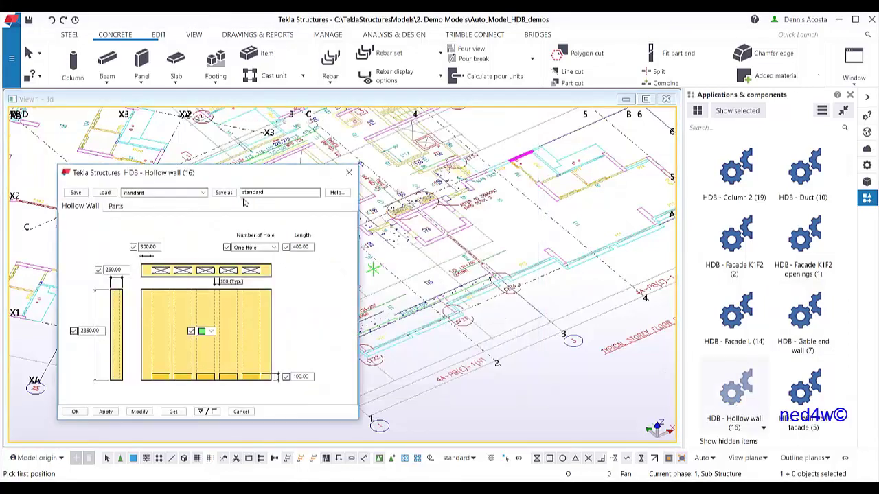
Step: Review the panel settings of the HDB - Infill wall facade component and its beam shape choices
double_click(812, 396)
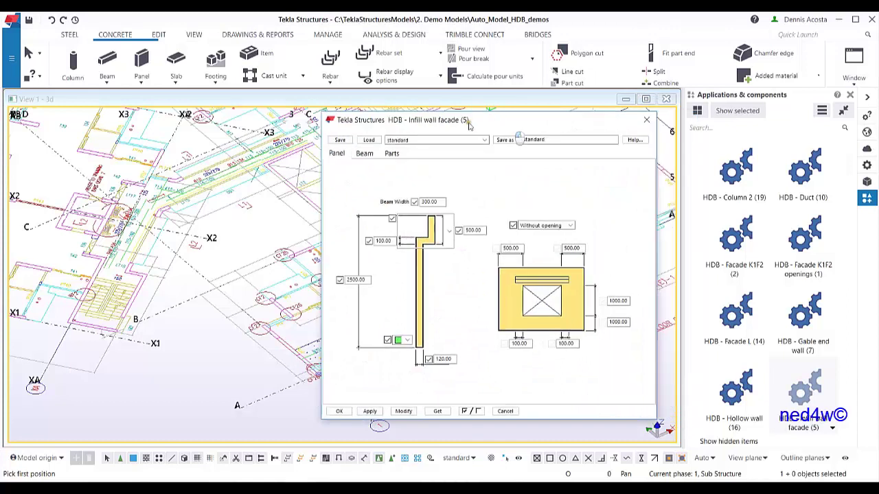
left_click(316, 230)
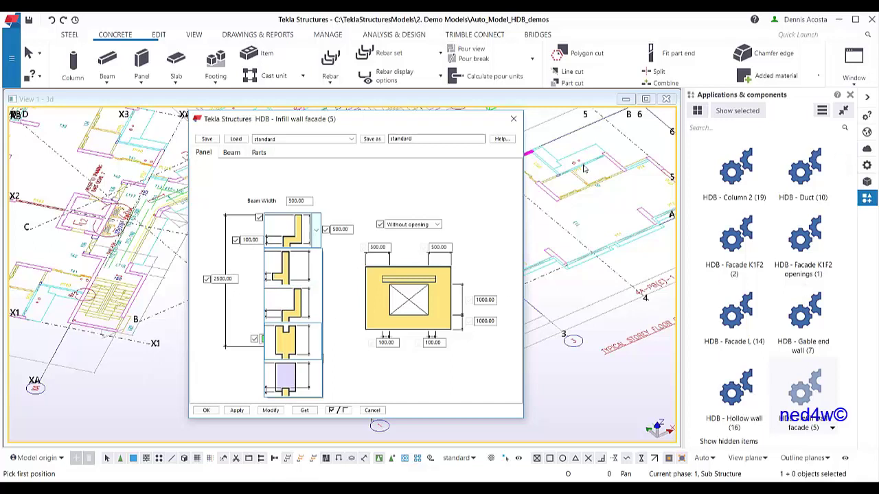
left_click(850, 175)
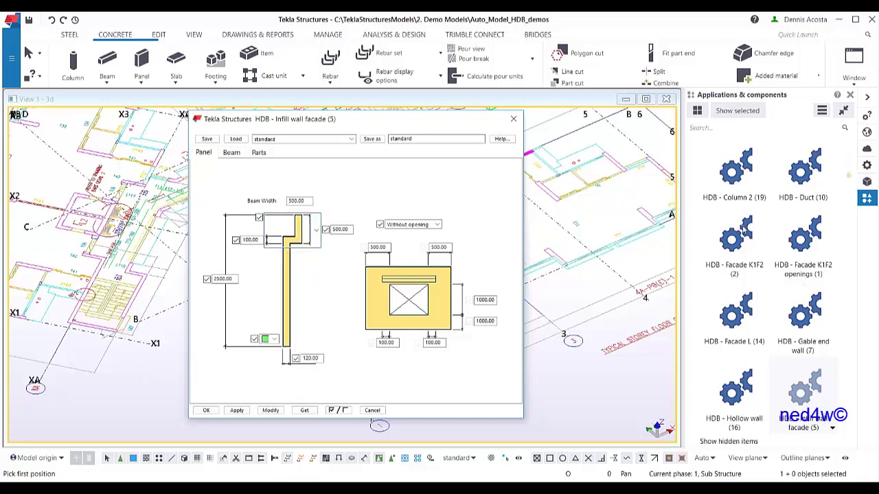
Step: Review the parapet settings of the HDB - Parapet K1FH component, including its top and bottom profile choices
scroll(782, 233, "down", 3)
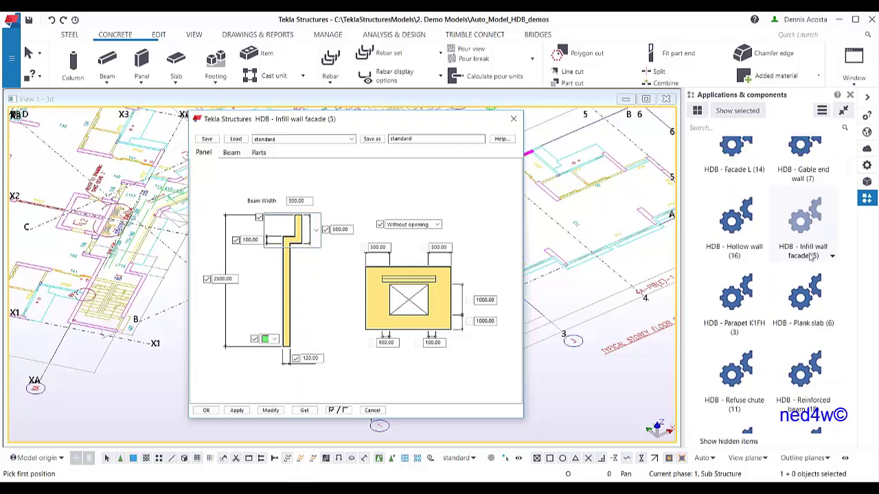
left_click(743, 295)
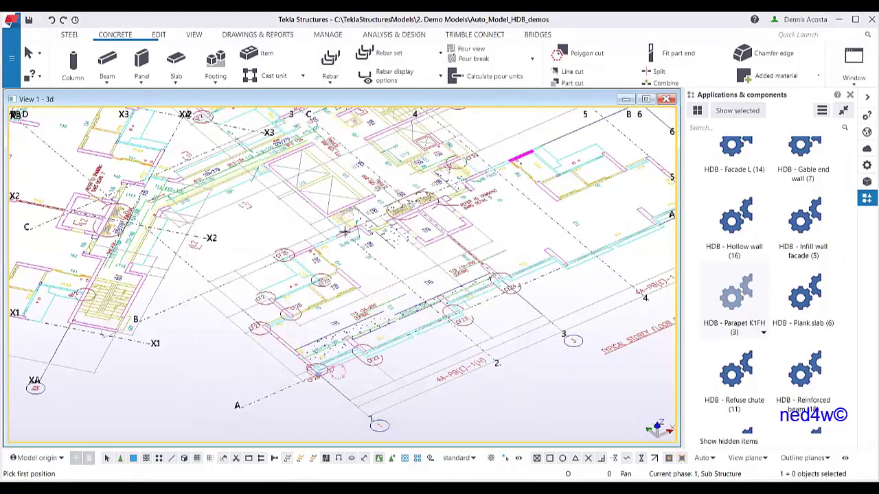
left_click_drag(462, 106, 374, 121)
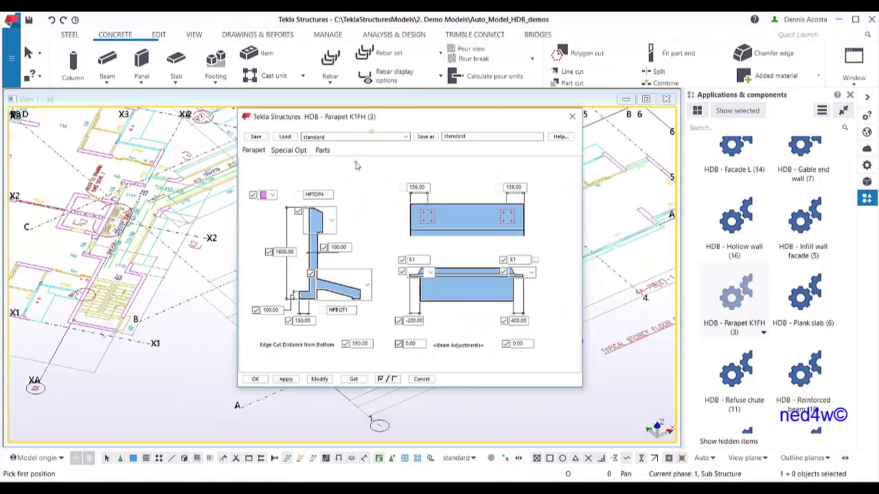
left_click(331, 222)
left_click(331, 228)
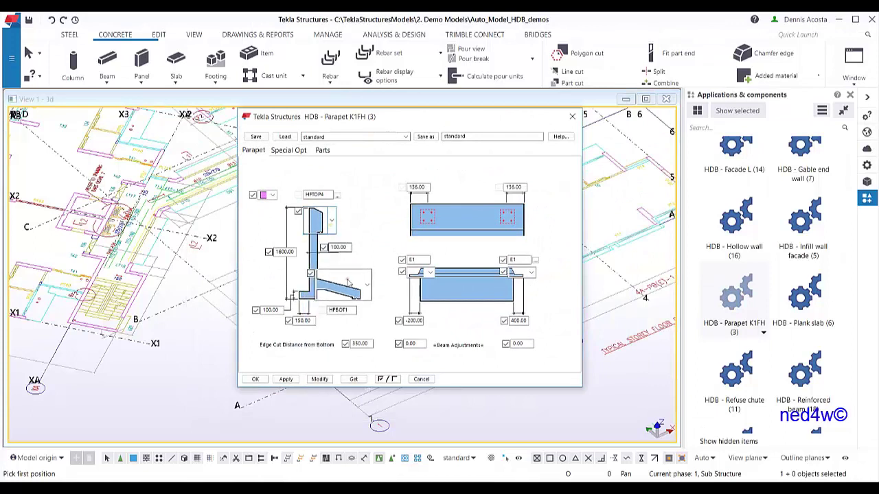
left_click(354, 280)
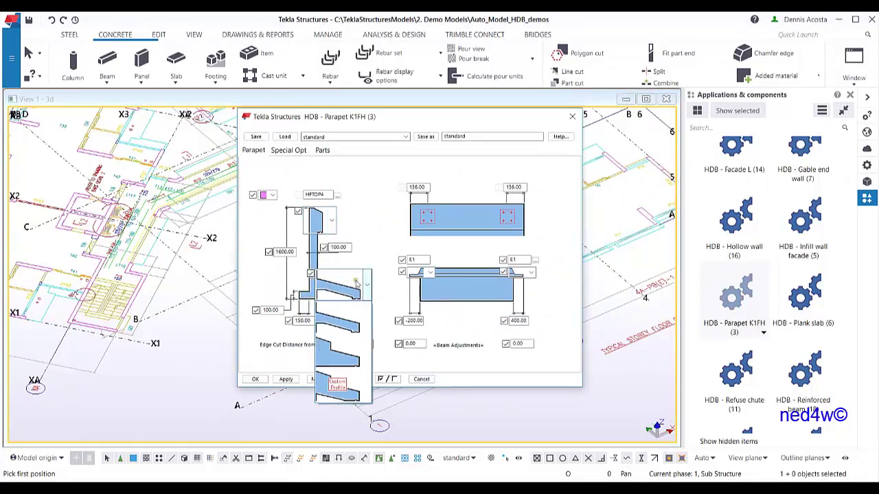
Step: Try the With Wall special option for HDB - Parapet K1FH and switch it back to With Out Wall
left_click(289, 150)
left_click(316, 184)
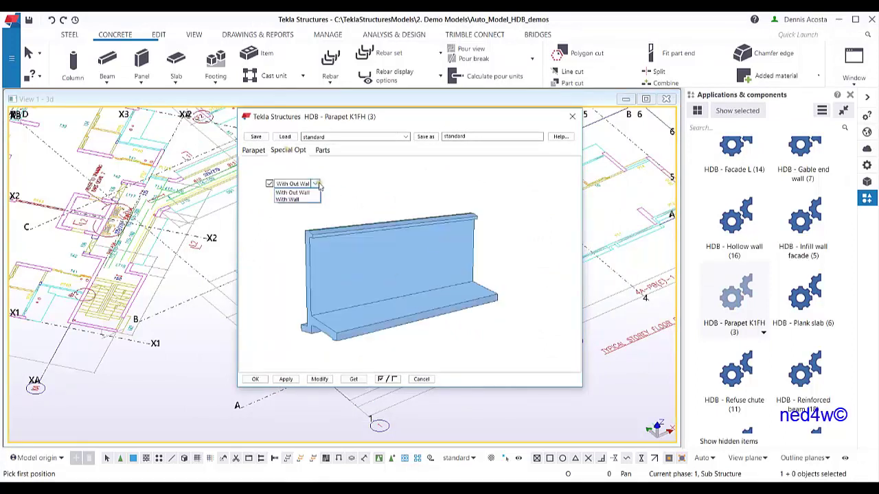
left_click(297, 199)
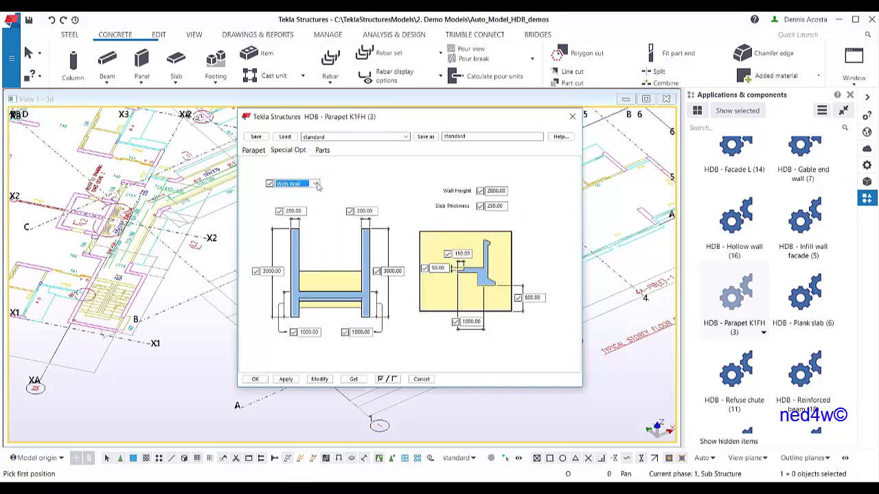
left_click(314, 184)
left_click(301, 193)
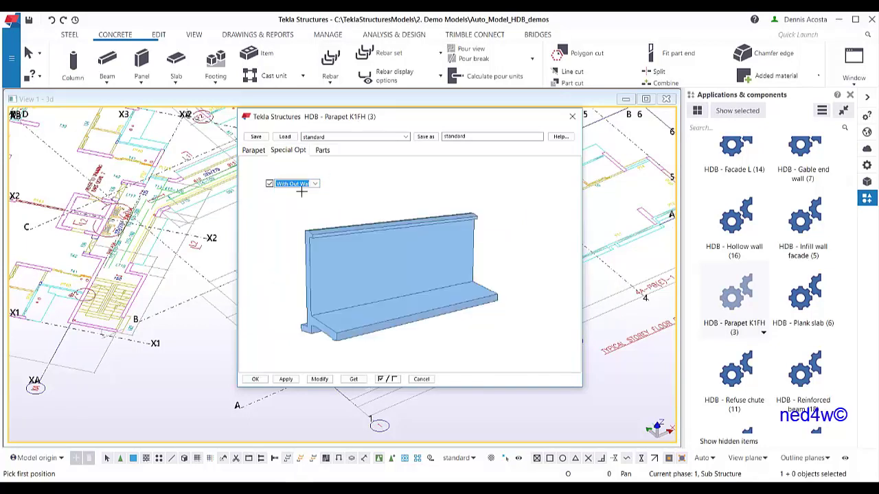
Step: Review the part, rebar and mesh settings of HDB - Parapet K1FH and view its hole layout choices
left_click(323, 151)
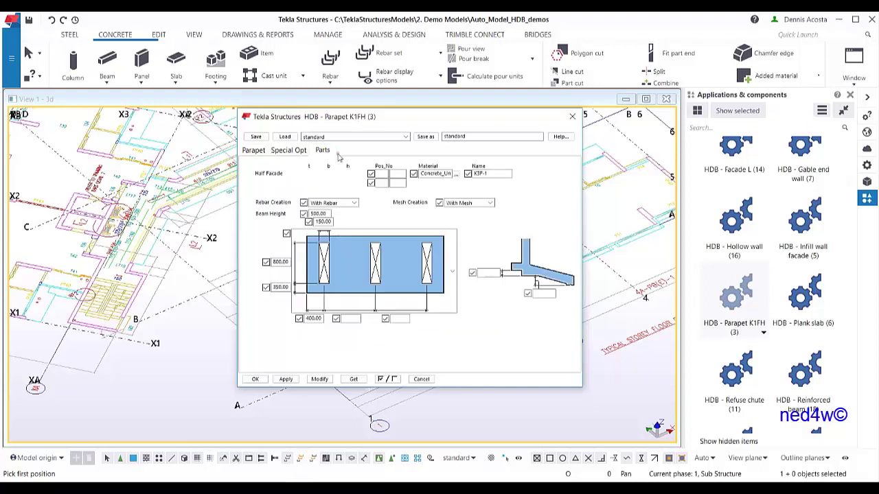
left_click(433, 277)
scroll(415, 372, "up", 1)
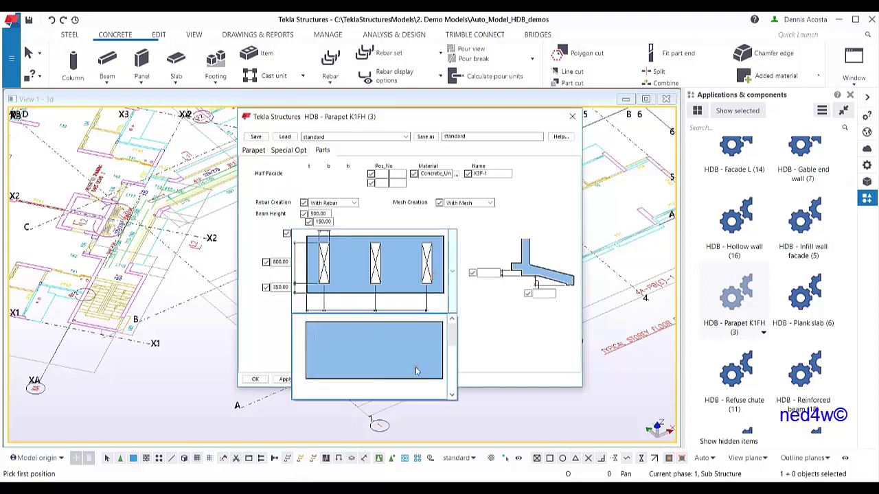
Step: Open the HDB - Plank slab component and review its plank type and width settings
left_click(795, 302)
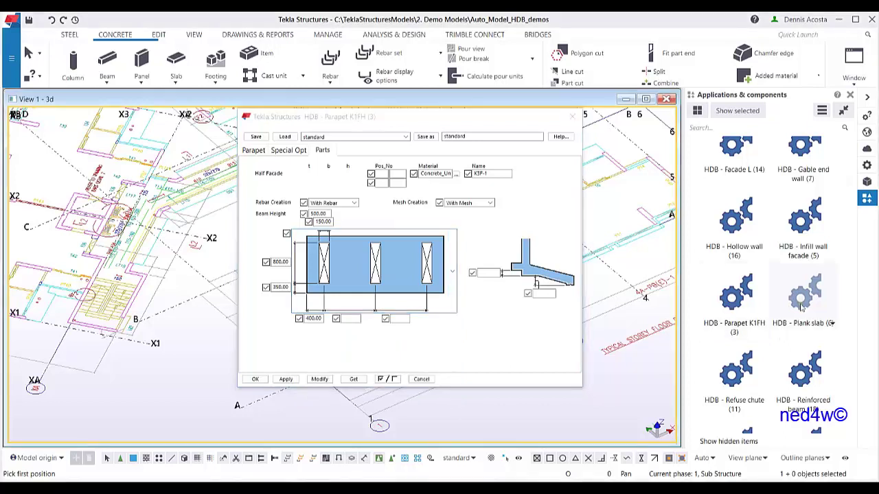
double_click(801, 308)
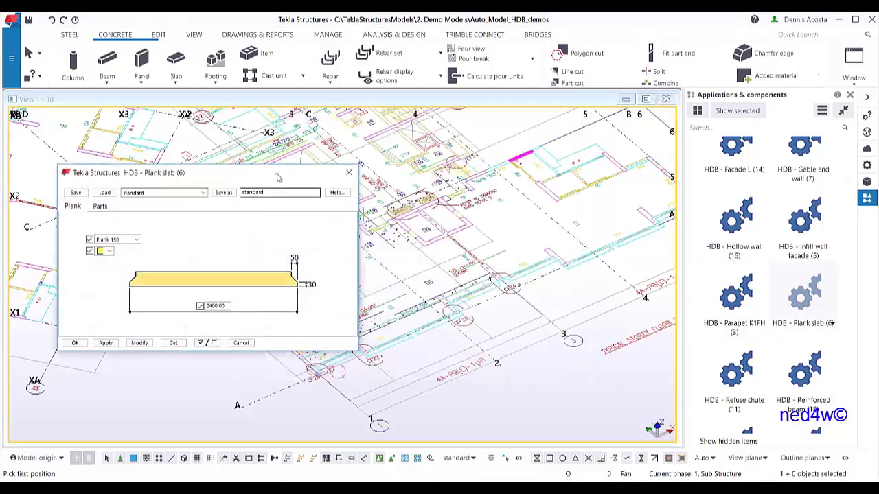
left_click_drag(271, 170, 446, 155)
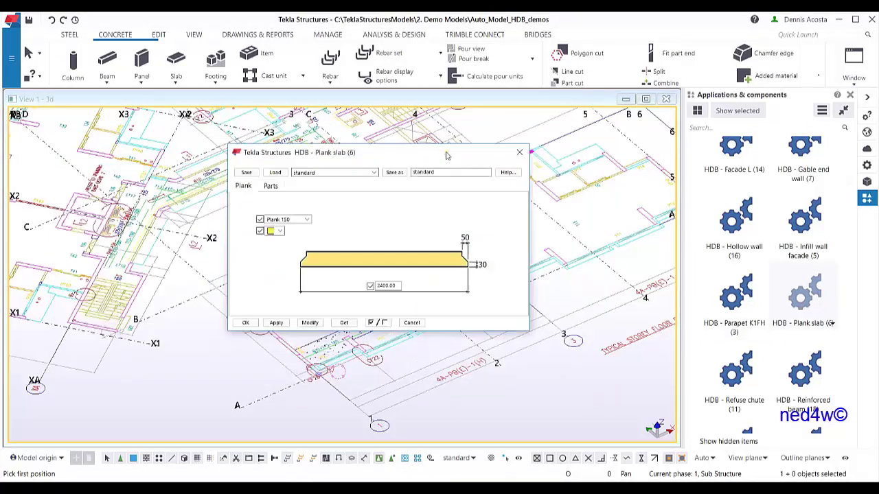
Step: Review the chute settings of the HDB - Refuse chute component and its wall layout choices
double_click(740, 370)
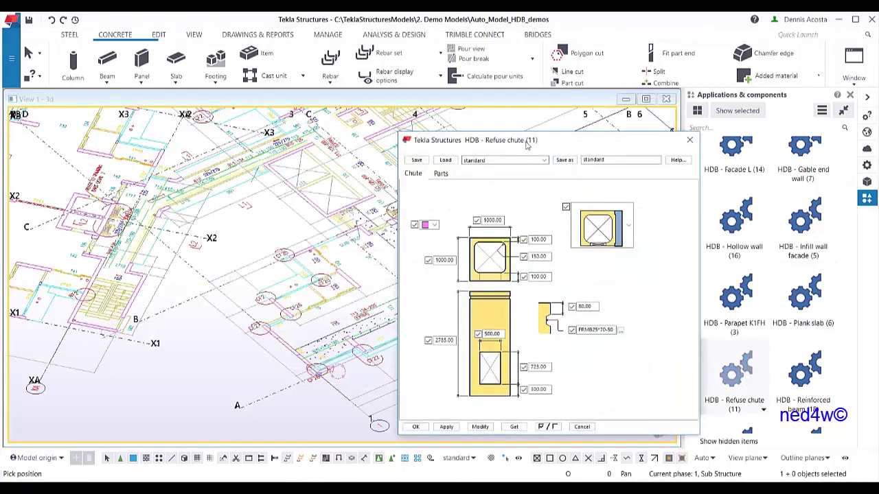
left_click_drag(525, 145, 360, 124)
left_click(460, 200)
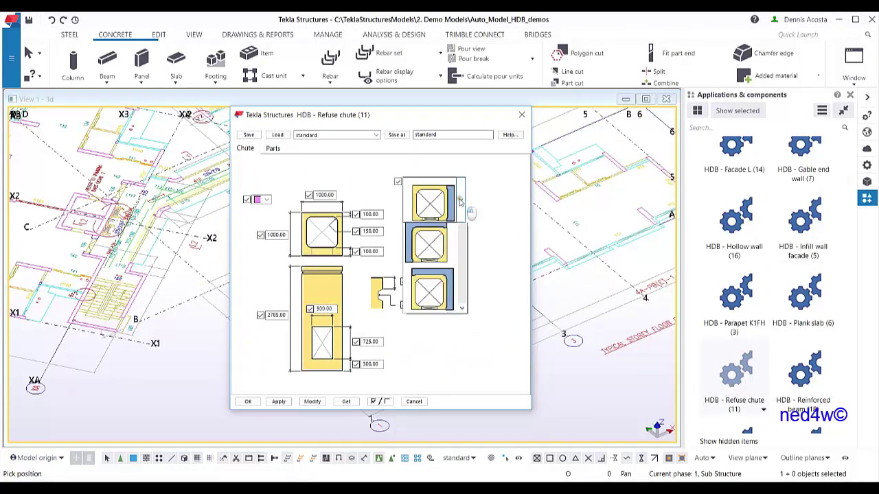
left_click(475, 209)
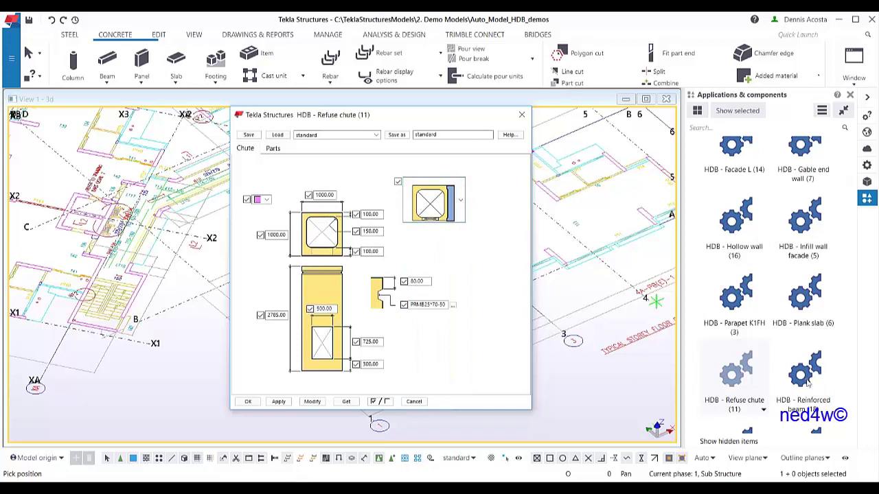
Step: Review the stair settings of the HDB - Staircase 1SF component, including its choices for the number of treads
scroll(808, 386, "down", 1)
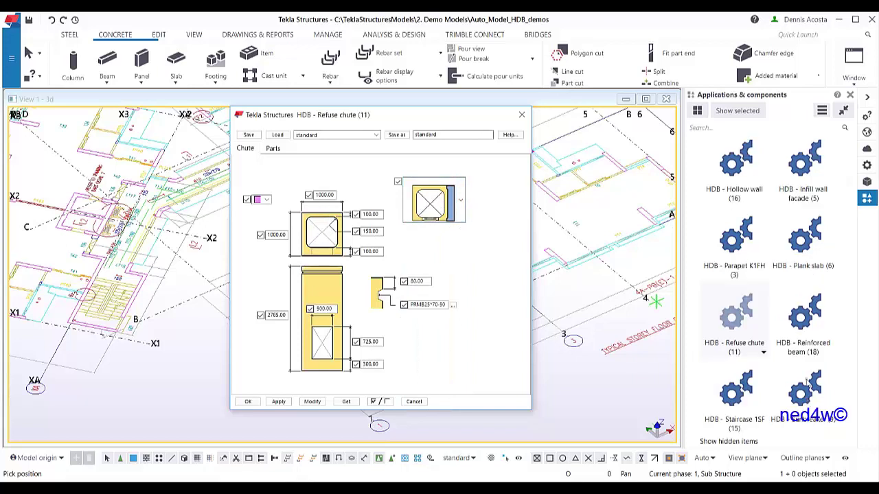
double_click(738, 391)
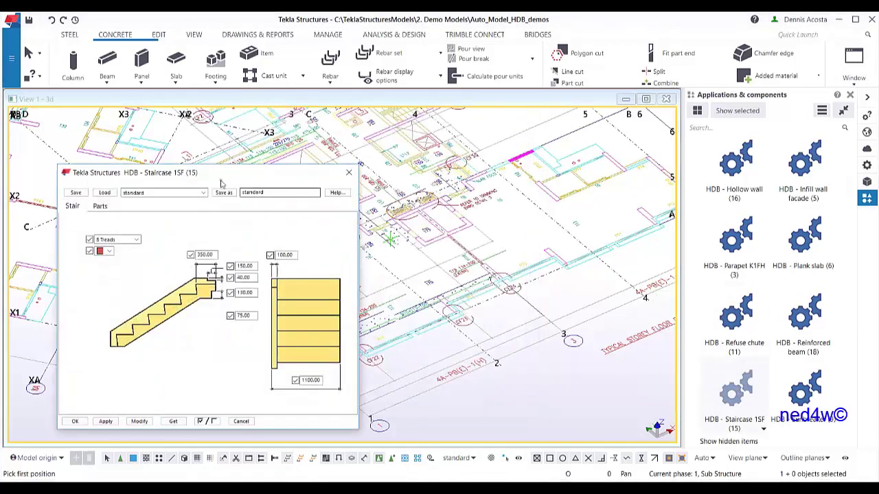
left_click_drag(223, 173, 420, 137)
left_click(333, 205)
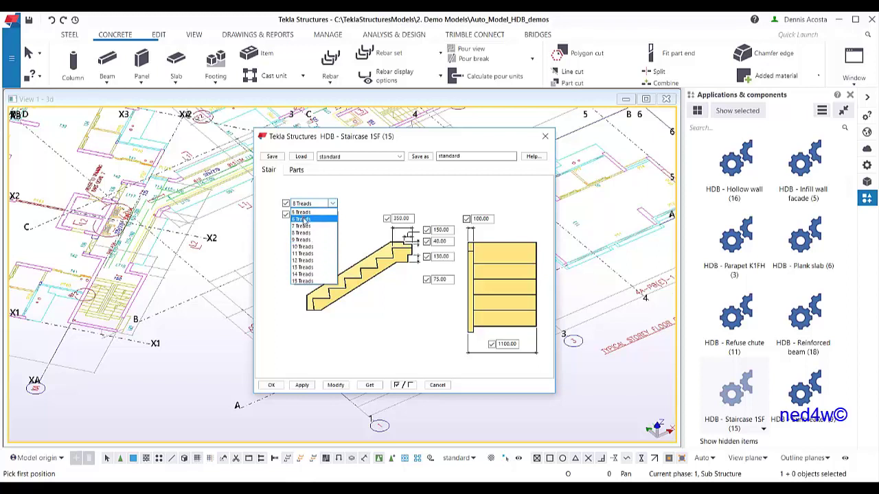
left_click(500, 139)
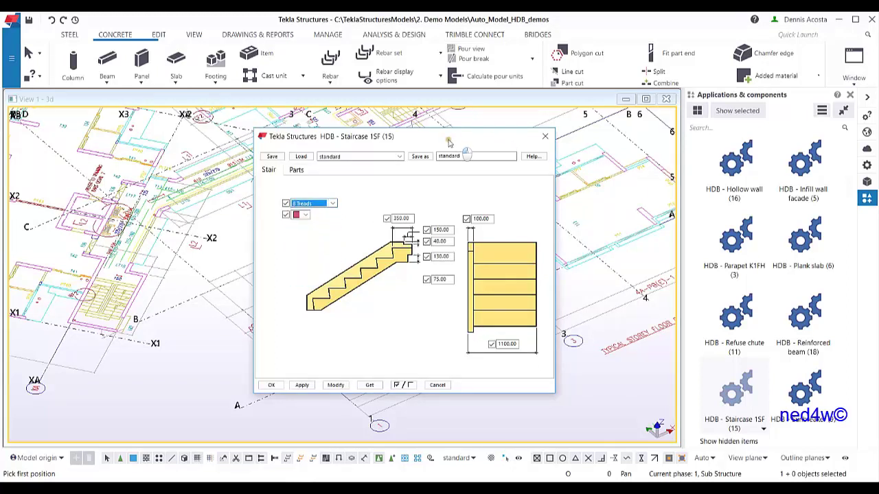
Step: Review the profile settings of the HDB - Sunbreaker component and leave its placement command without inserting one
double_click(803, 388)
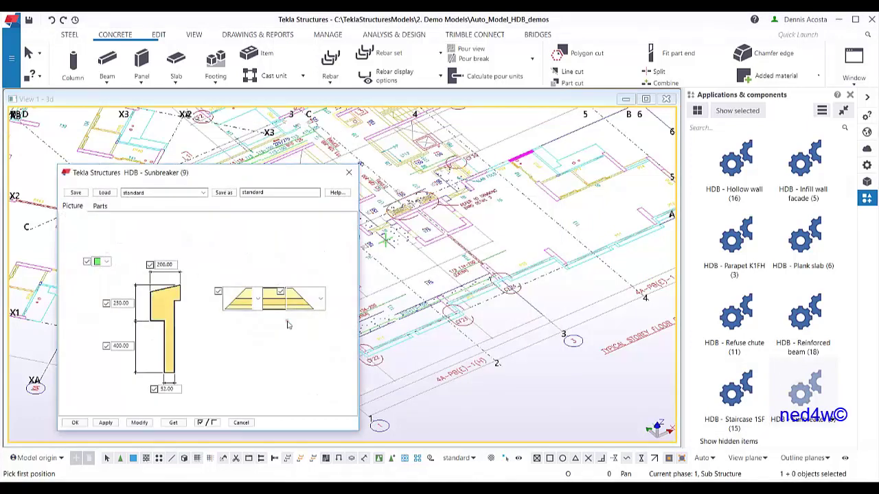
scroll(817, 349, "down", 3)
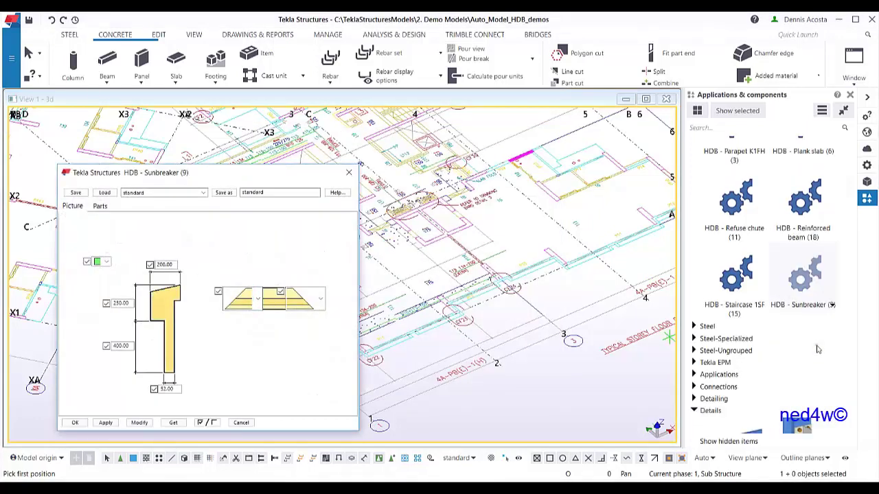
left_click(418, 179)
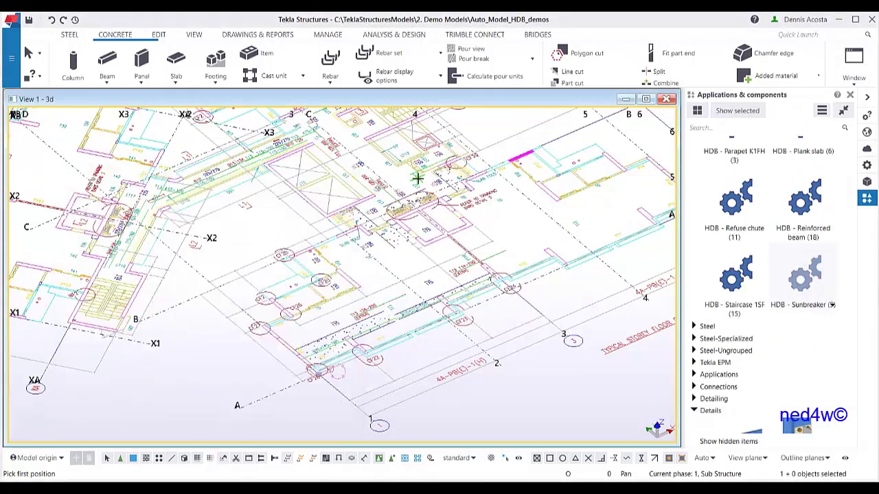
key("Escape")
Step: Examine the facade line between CF28 and CF22 on the reference floor plan
scroll(394, 343, "up", 10)
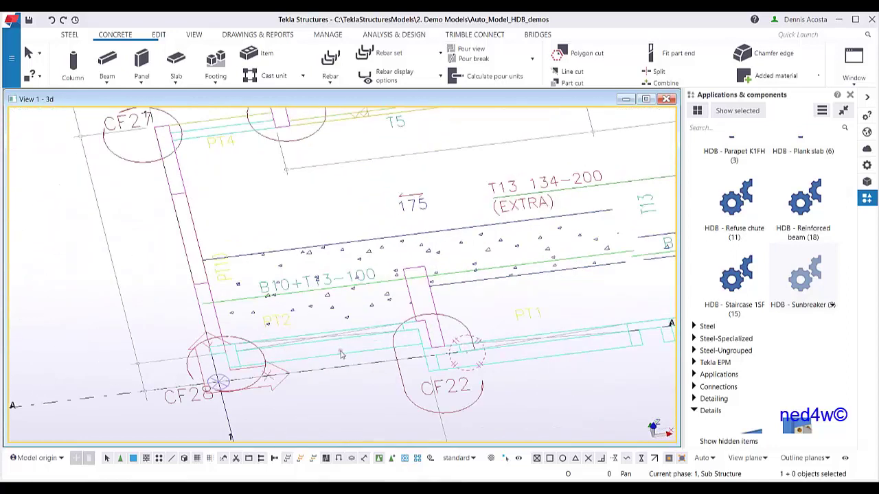
middle_click_drag(341, 354, 306, 300)
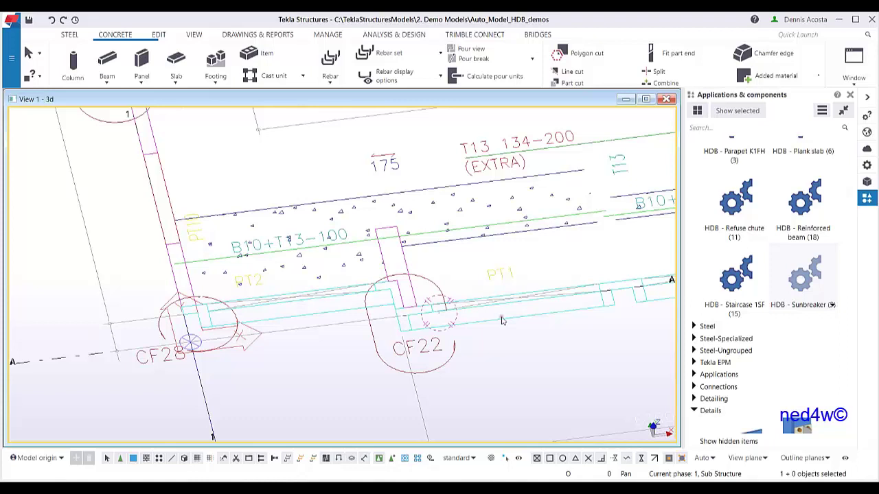
middle_click_drag(357, 318, 343, 315)
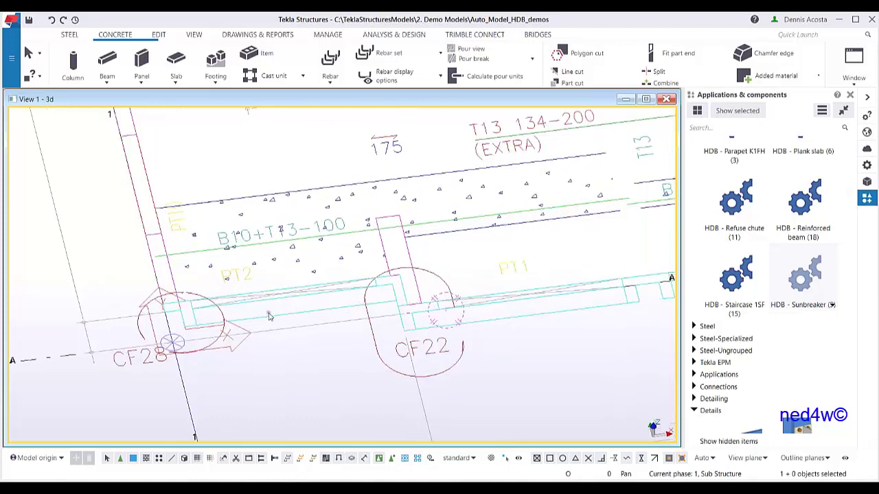
scroll(274, 314, "up", 2)
scroll(793, 313, "up", 3)
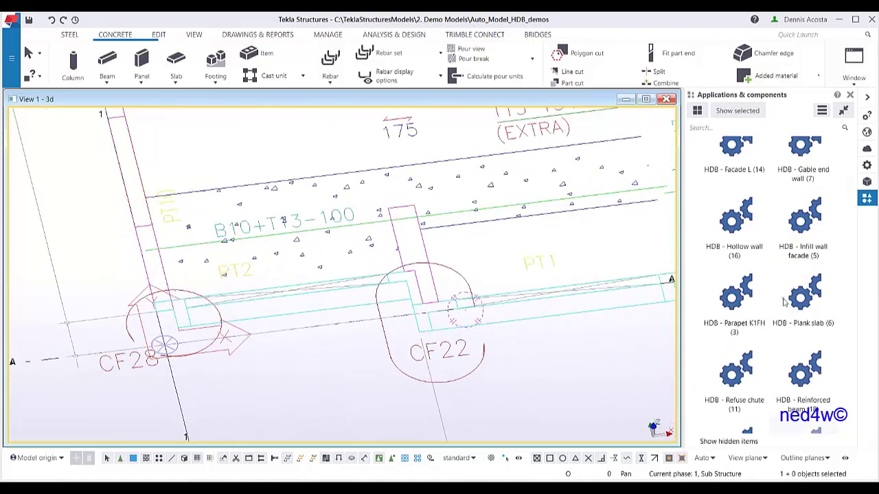
scroll(254, 316, "up", 1)
middle_click_drag(276, 308, 296, 311, "ctrl")
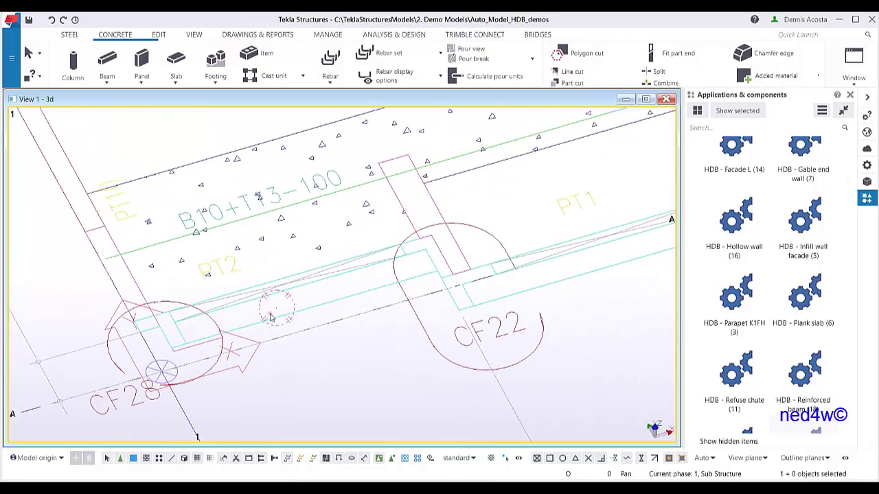
Step: Try a plain concrete panel along the facade line from CF28 to CF22 and delete it
left_click(143, 64)
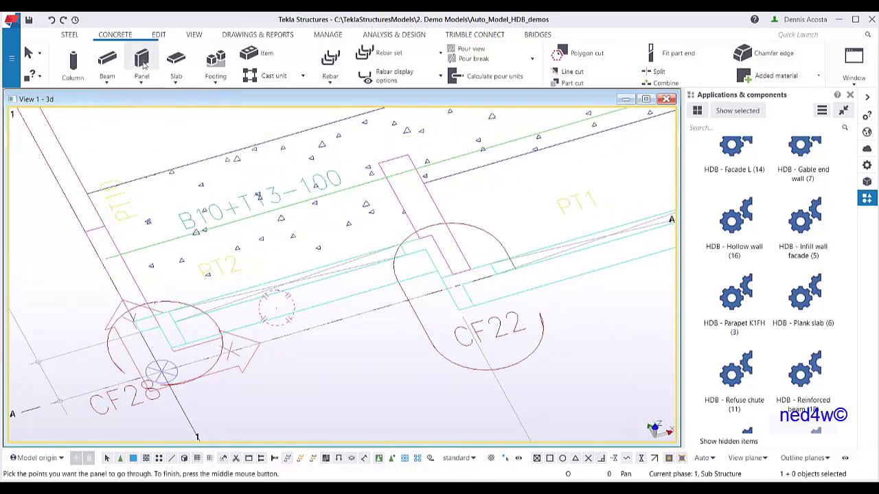
left_click(140, 332)
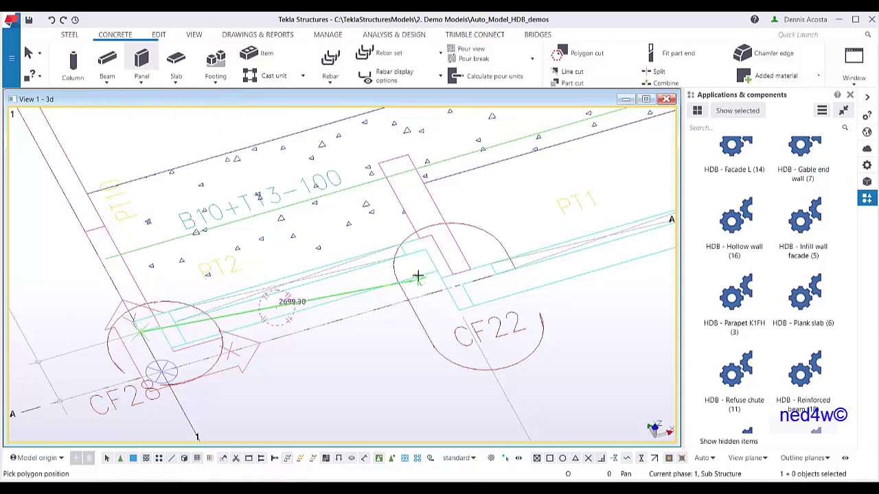
left_click(435, 245)
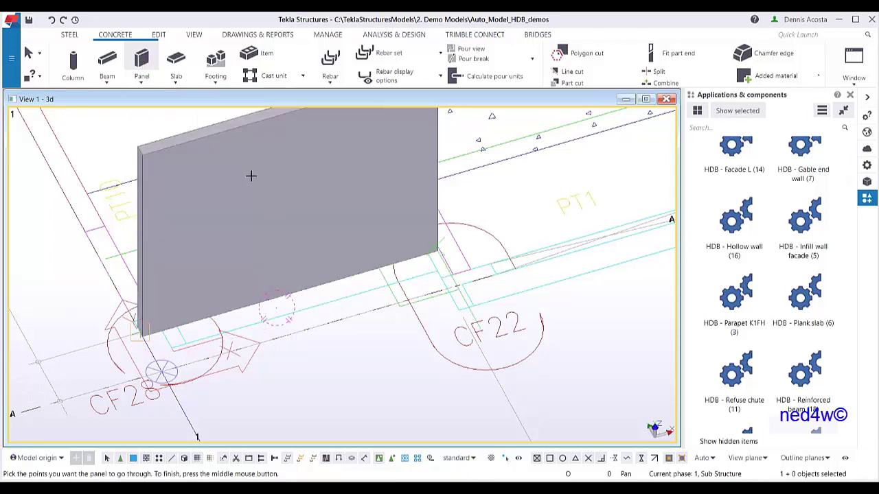
right_click(500, 185)
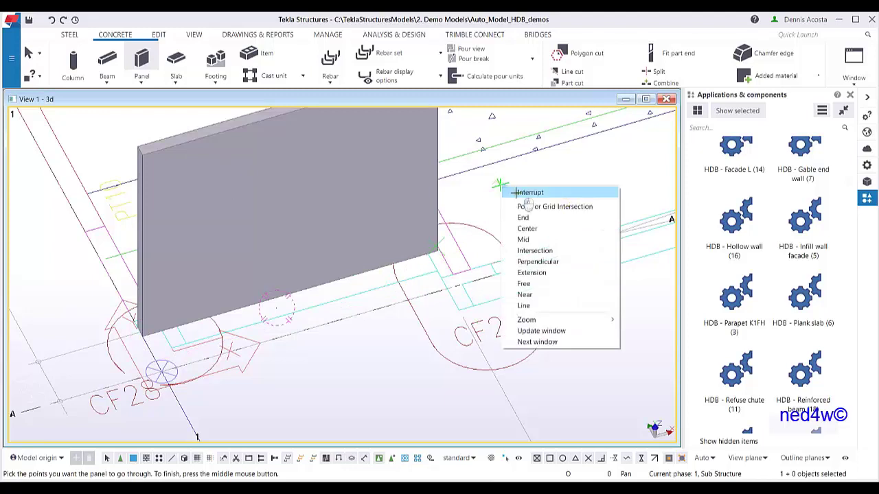
left_click(515, 193)
middle_click_drag(461, 234, 479, 290)
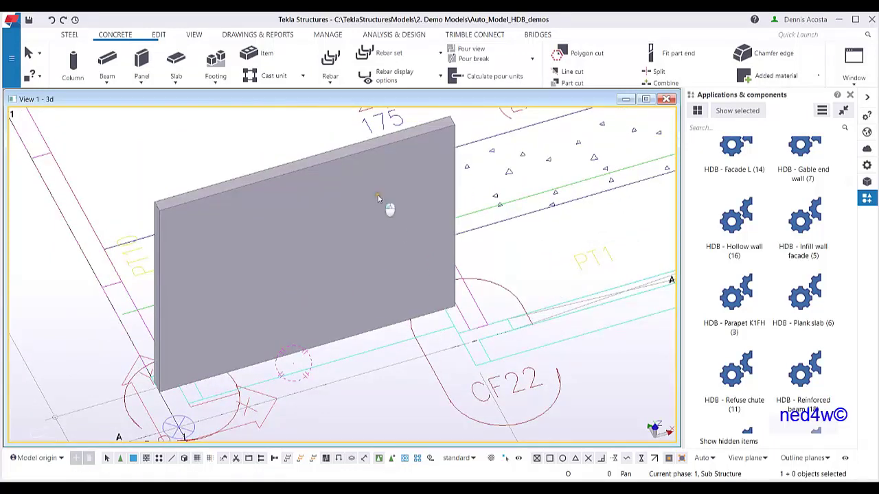
key("Delete")
Step: Start the HDB - Facade K1F2 component and open its settings beside the floor plan
scroll(786, 266, "up", 3)
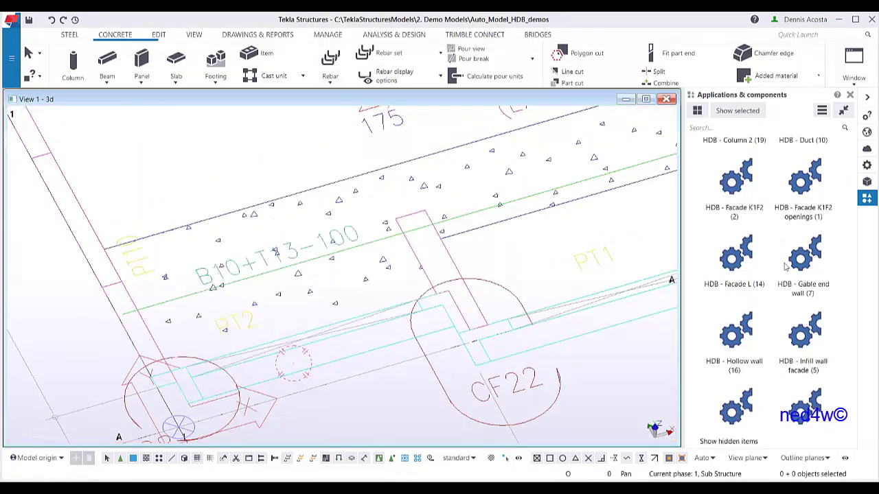
scroll(786, 267, "up", 1)
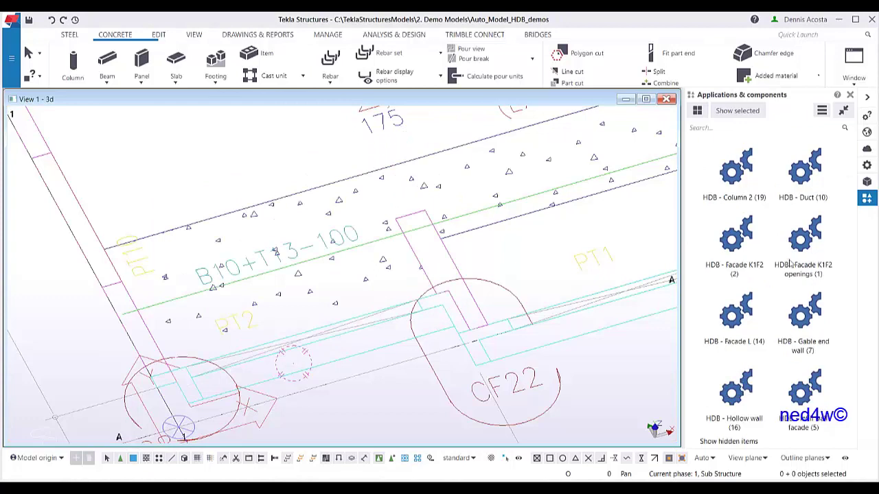
left_click(741, 254)
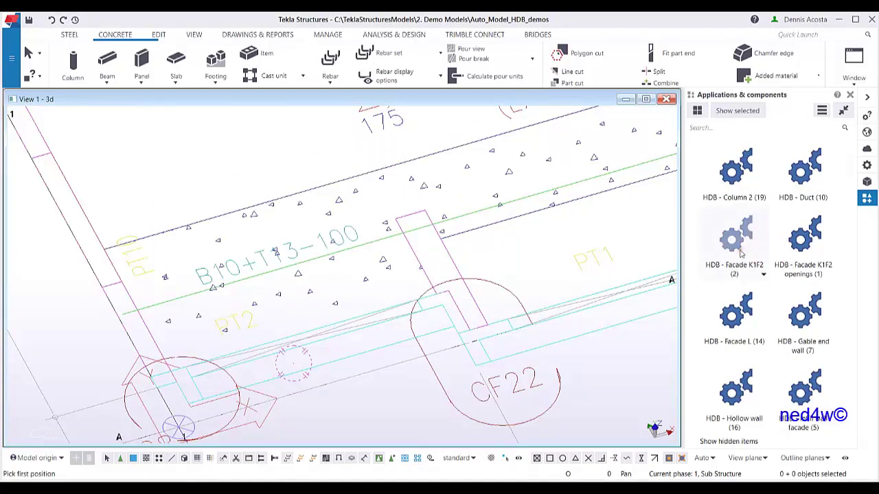
double_click(739, 252)
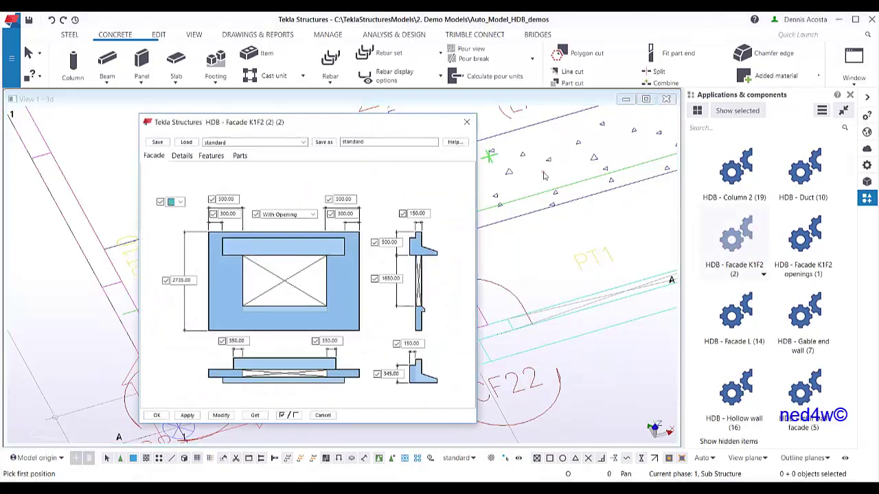
left_click_drag(341, 119, 568, 110)
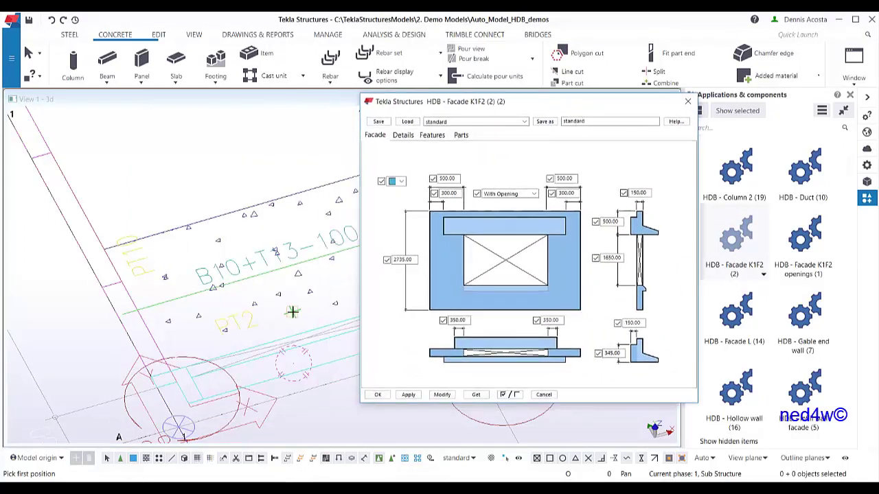
Step: Place an HDB - Facade K1F2 panel about 3020 mm long with the standard settings along the facade line from CF28 to CF22
scroll(86, 335, "up", 3)
scroll(41, 339, "up", 1)
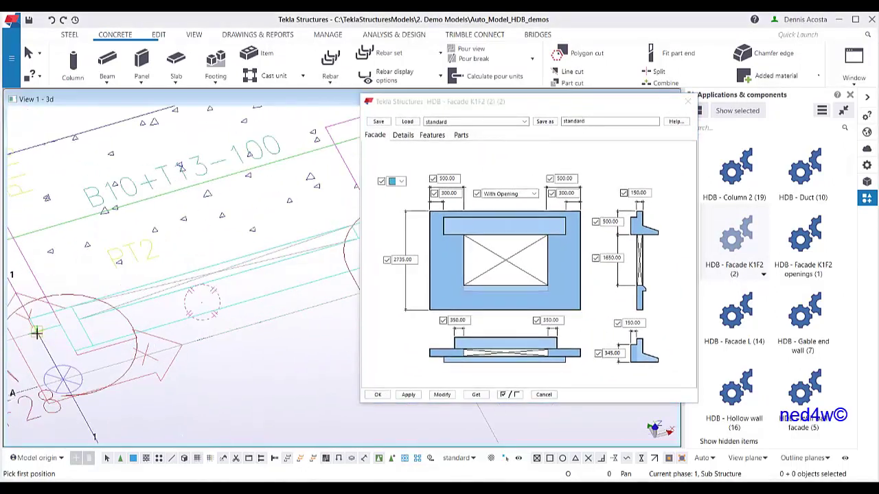
left_click(36, 333)
middle_click_drag(235, 293, 160, 312)
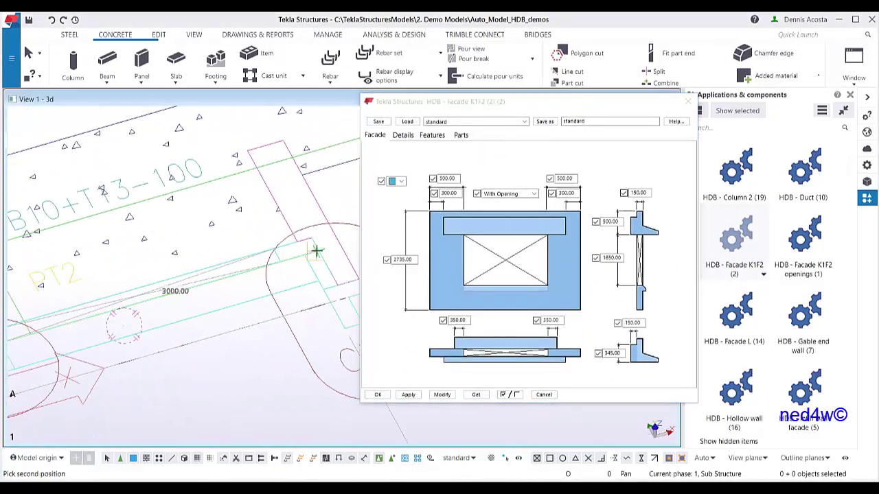
scroll(318, 251, "up", 3)
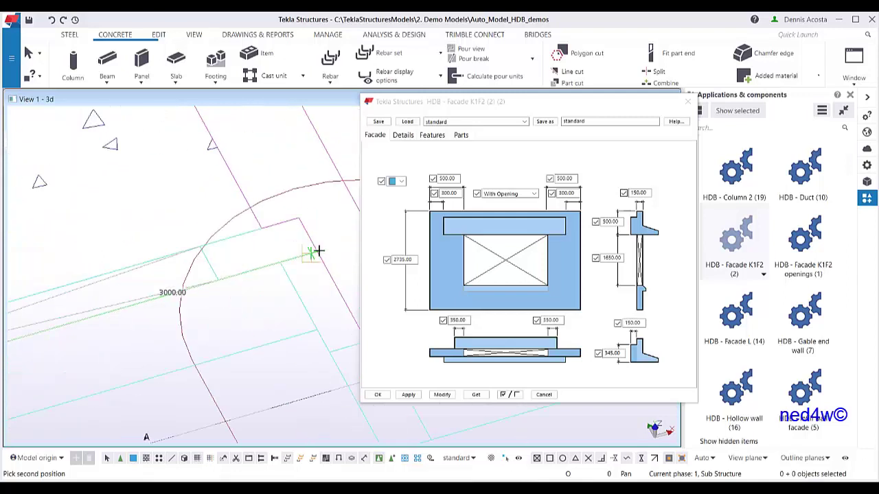
scroll(314, 251, "up", 2)
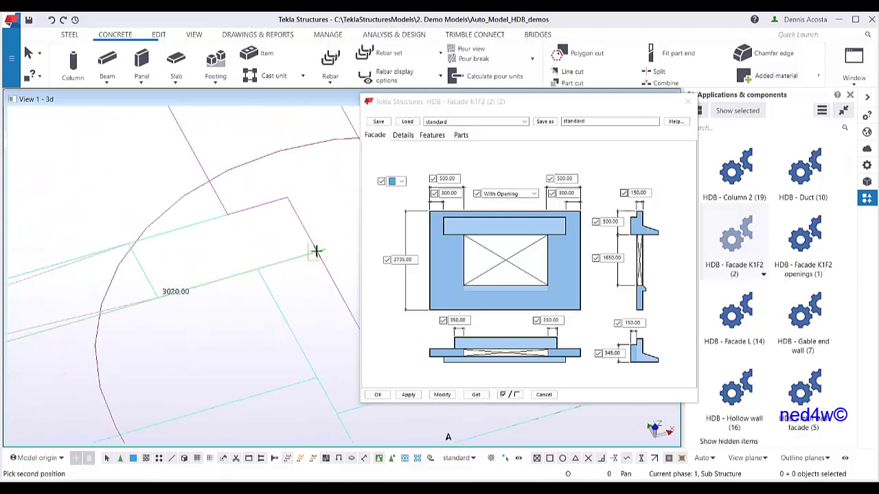
left_click(319, 255)
scroll(256, 279, "down", 8)
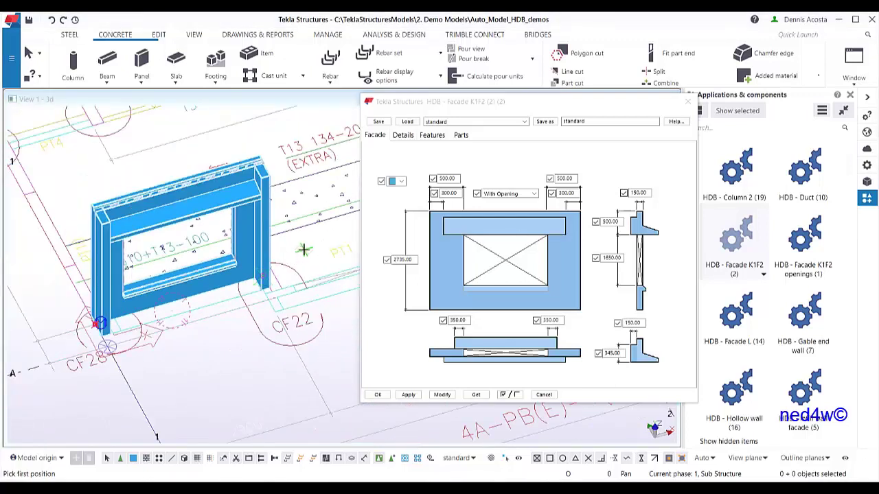
right_click(313, 249)
left_click(323, 255)
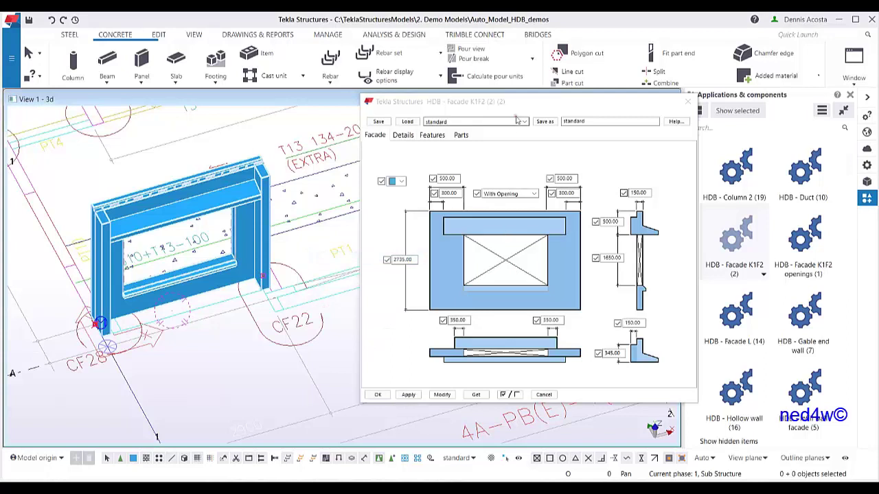
mouse_move(529, 105)
left_mouse_down()
mouse_move(570, 98)
mouse_move(520, 109)
left_mouse_up()
scroll(197, 269, "up", 5)
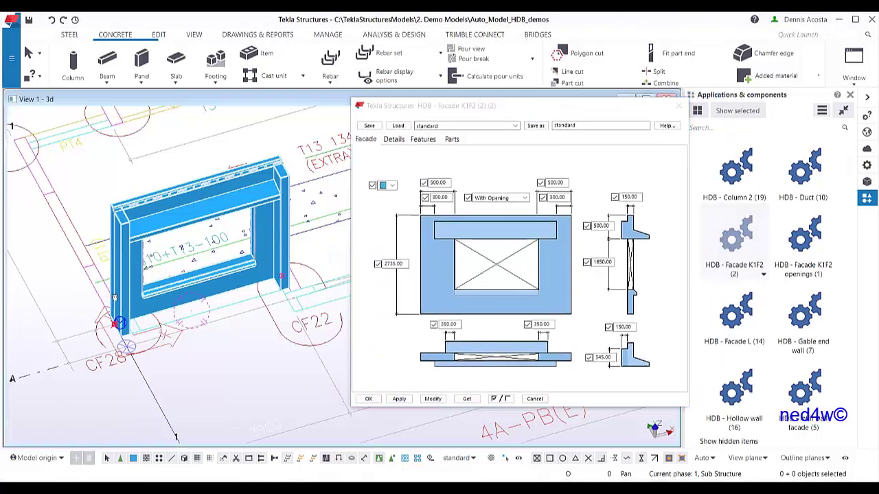
Step: Show the K1F2 facade panel transparently and examine its reinforcement and lifting hooks from several angles
scroll(196, 272, "up", 2)
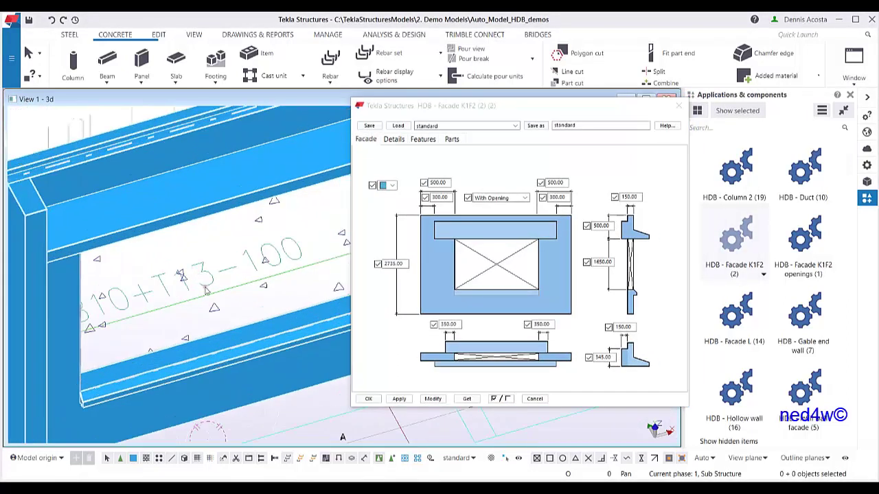
scroll(206, 291, "down", 3)
key("shift+2")
scroll(195, 313, "up", 2)
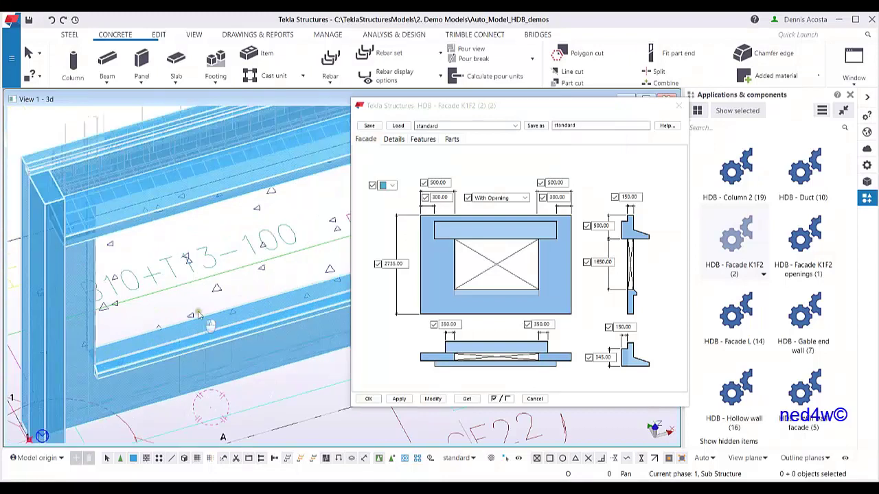
left_click(165, 309)
mouse_move(167, 311)
middle_mouse_down("ctrl")
mouse_move(200, 267)
mouse_move(204, 398)
middle_mouse_up("ctrl")
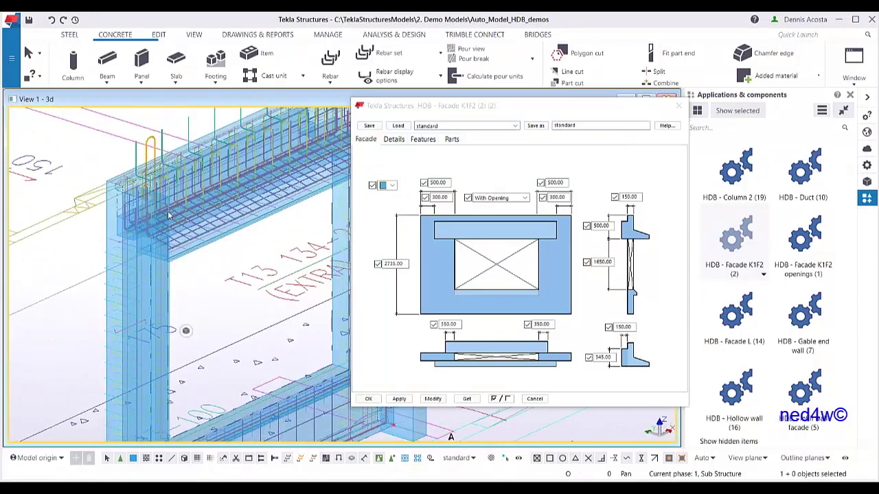
mouse_move(168, 216)
middle_mouse_down("ctrl")
mouse_move(253, 238)
mouse_move(143, 264)
middle_mouse_up("ctrl")
scroll(143, 264, "down", 1)
middle_click_drag(245, 253, 252, 246, "ctrl")
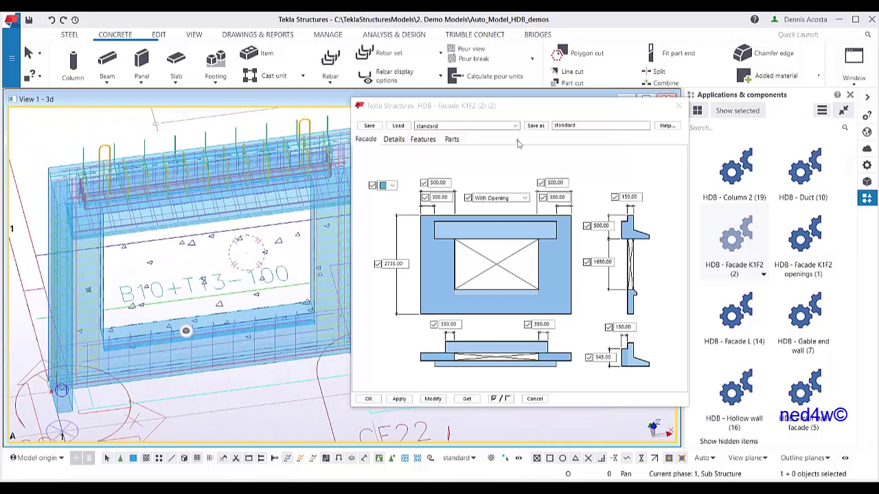
Step: Clear the settings away from the facade and set the wall width beside the opening at the CF22 end to 1000 mm
left_click_drag(542, 108, 587, 115)
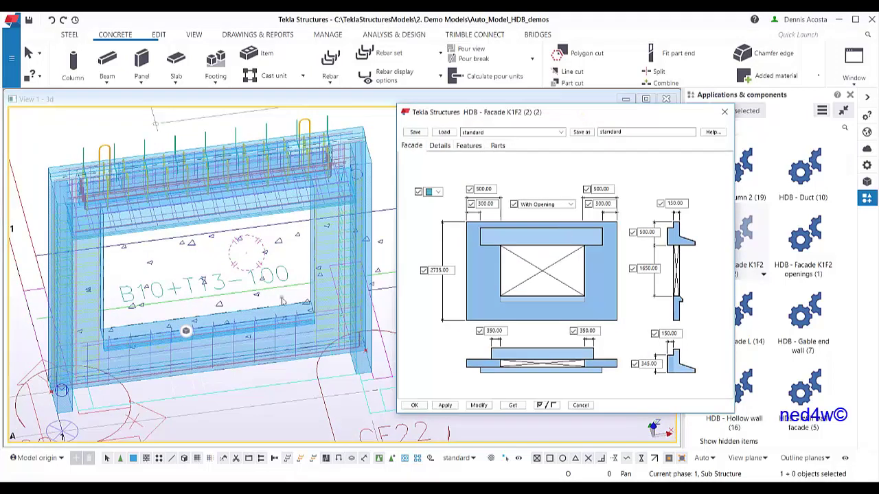
middle_click_drag(282, 301, 421, 241, "ctrl")
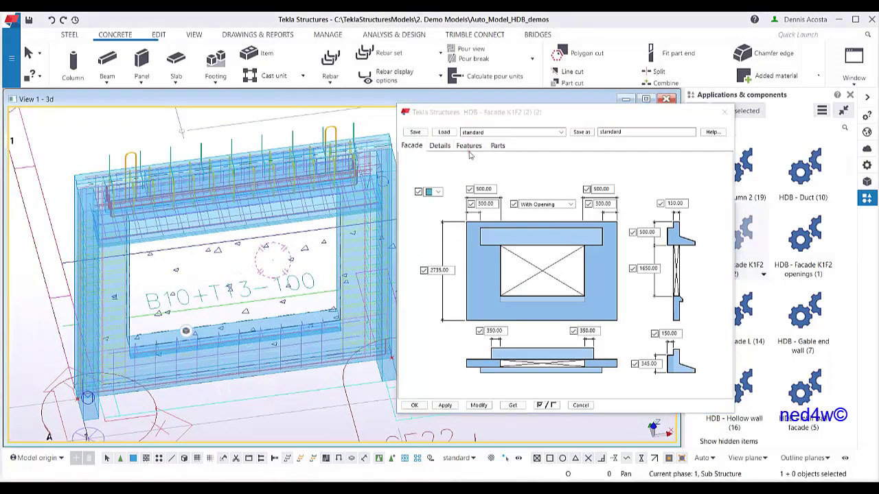
left_click_drag(512, 114, 560, 116)
middle_click(418, 202)
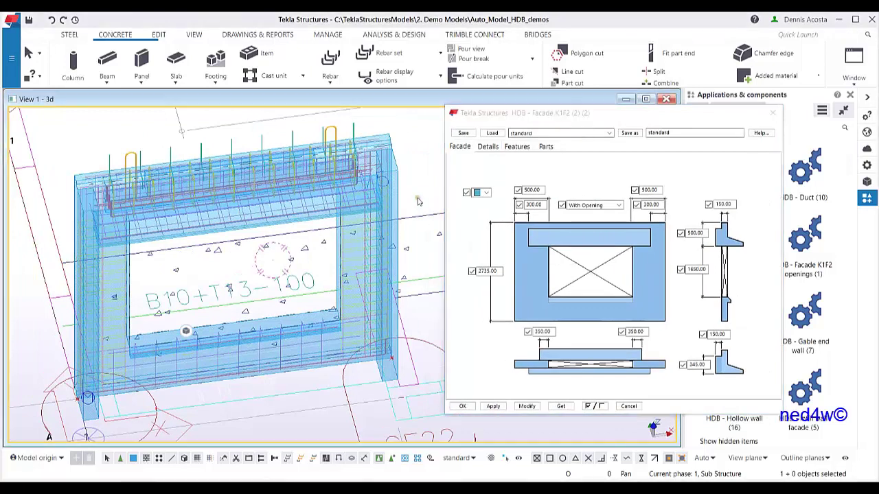
double_click(659, 189)
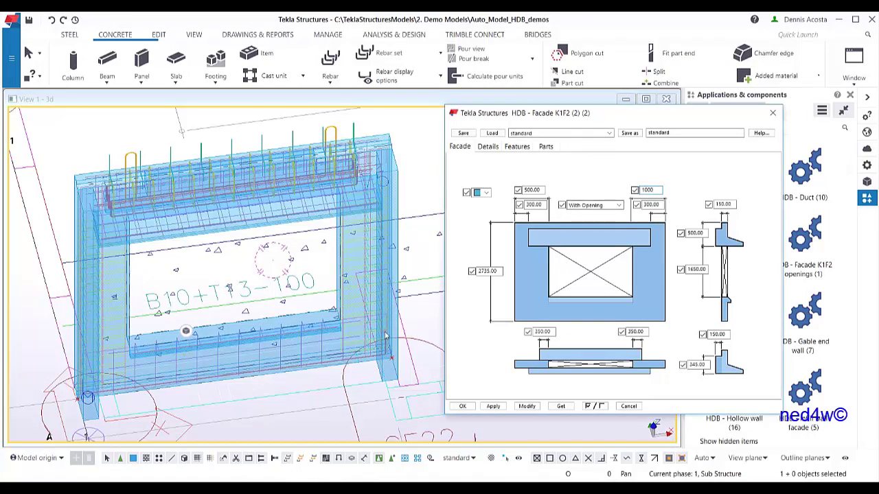
scroll(404, 310, "up", 5)
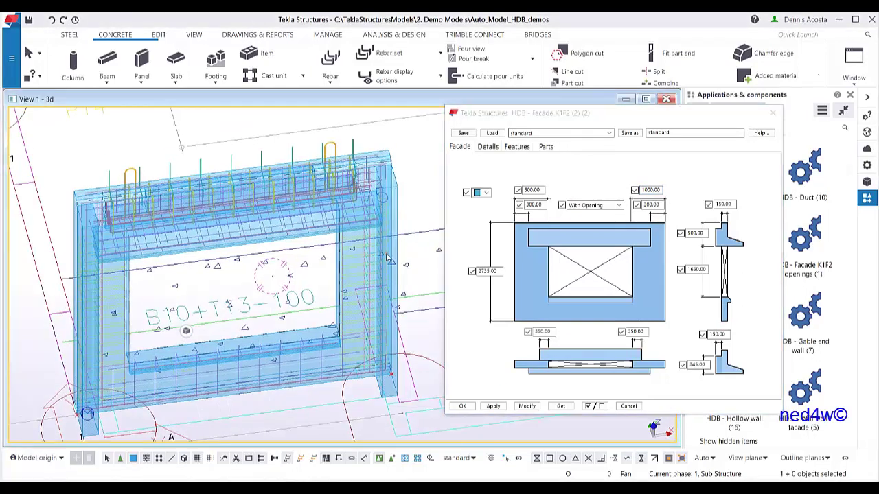
scroll(343, 317, "up", 3)
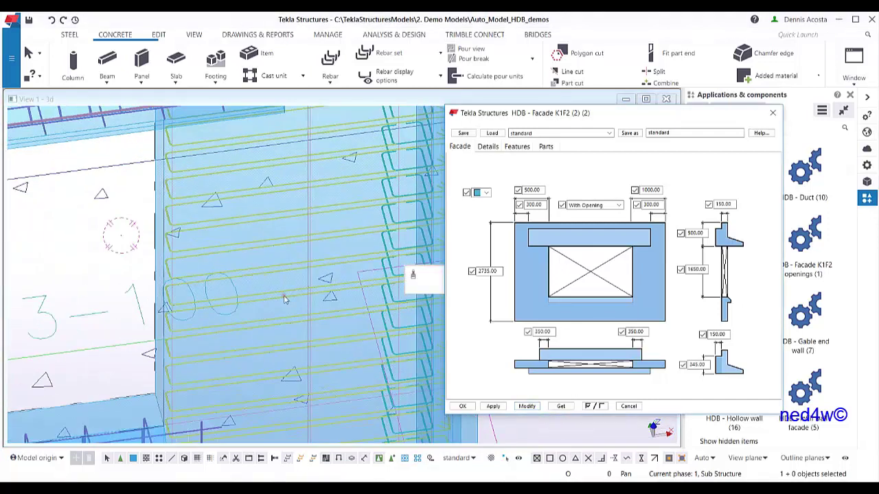
scroll(323, 287, "down", 2)
Step: Set the wall width beside the opening at the CF22 end back to 500 mm and update the facade
double_click(651, 189)
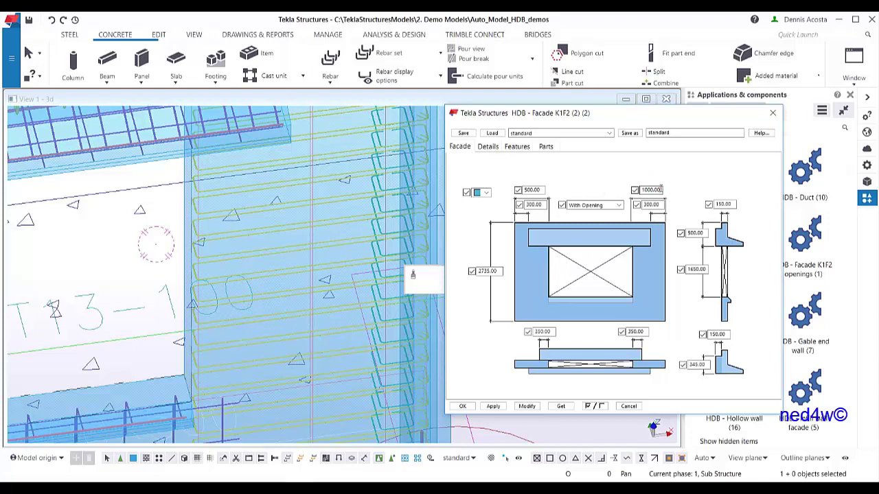
type("5")
left_click(527, 406)
scroll(277, 304, "up", 2)
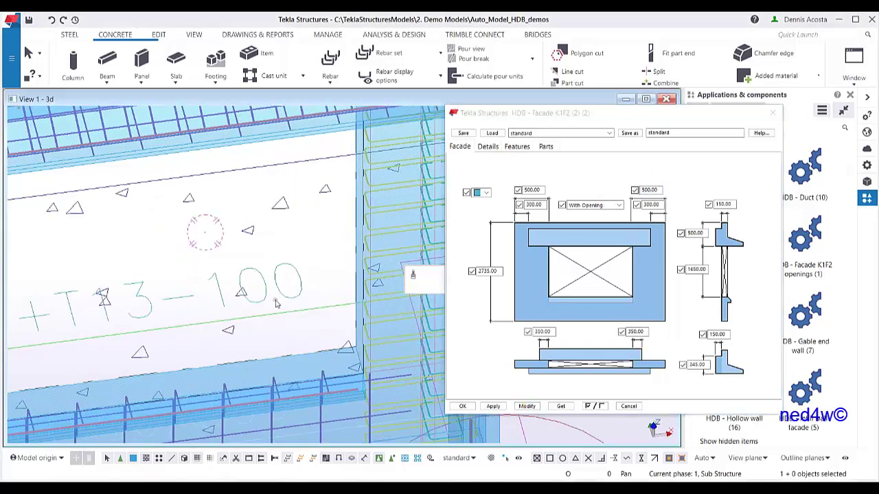
scroll(276, 304, "down", 4)
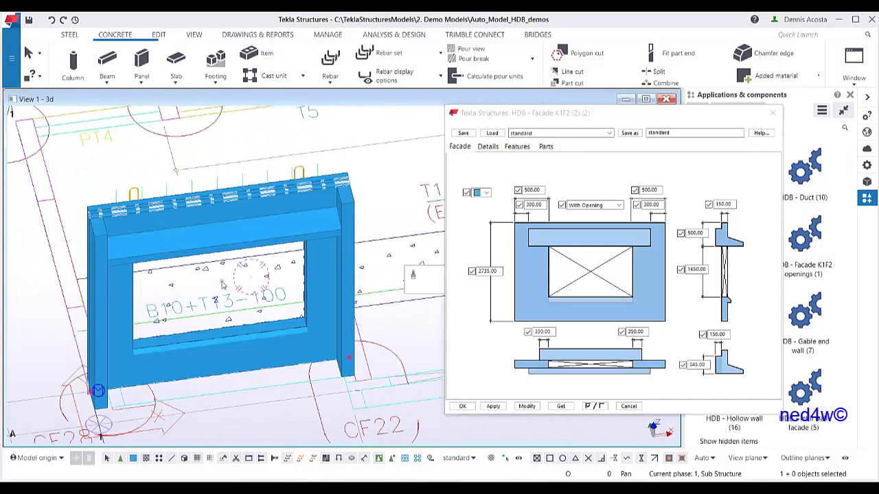
middle_click_drag(222, 284, 212, 233, "ctrl")
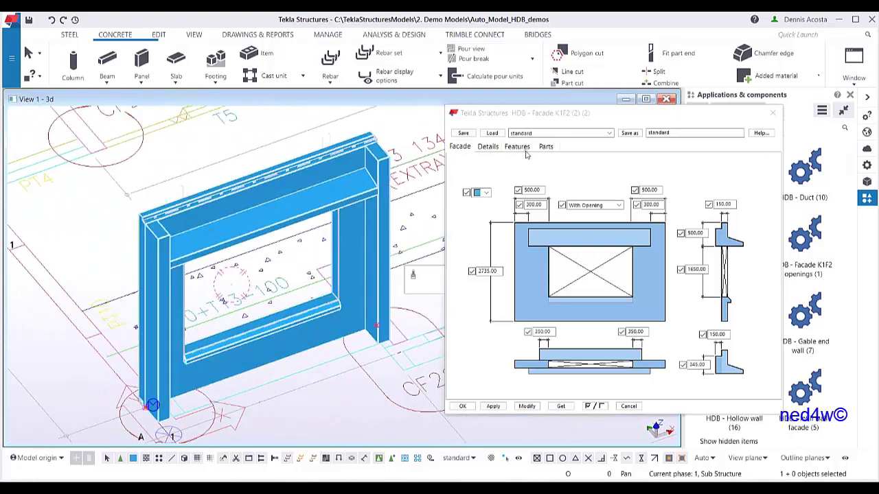
Step: Change the facade's canopy to the bent sloping shape with a downturned edge and update the panel
left_click(487, 146)
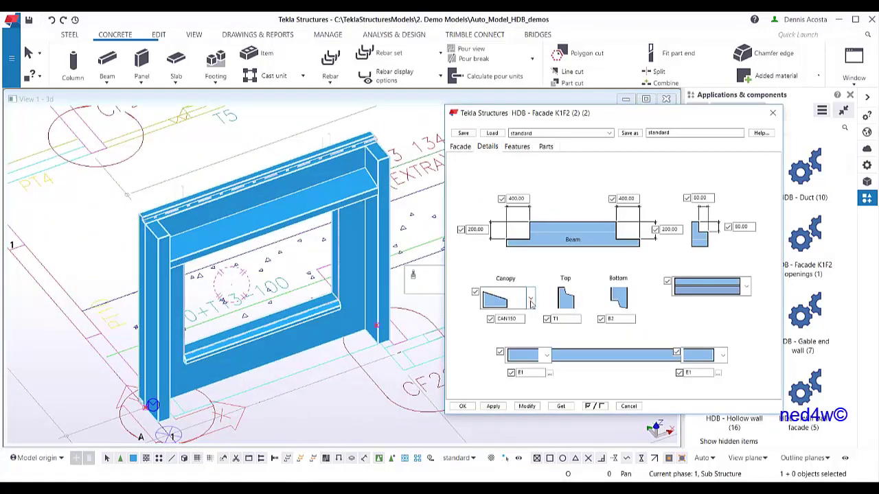
left_click(531, 300)
left_click(517, 352)
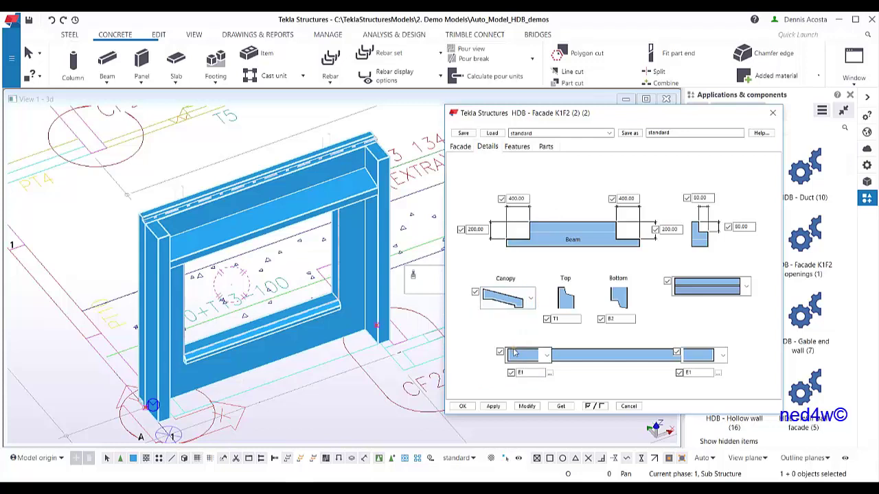
left_click(528, 406)
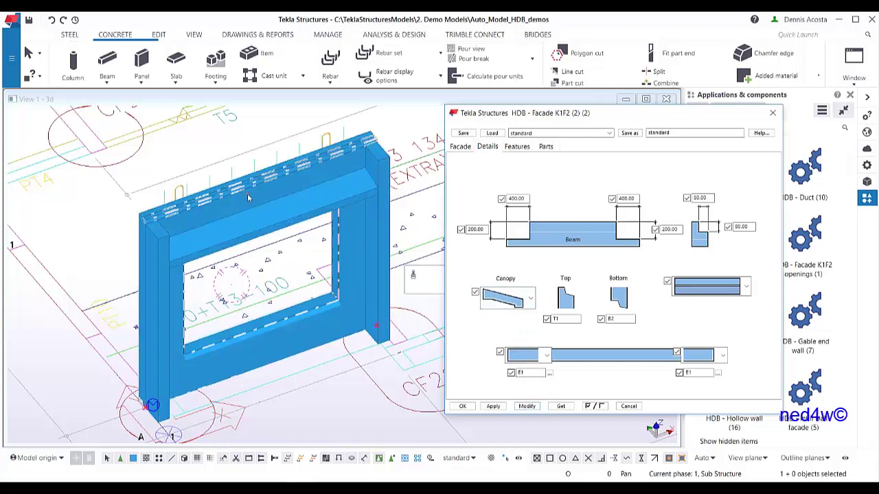
scroll(250, 200, "up", 3)
middle_click_drag(263, 256, 309, 223, "ctrl")
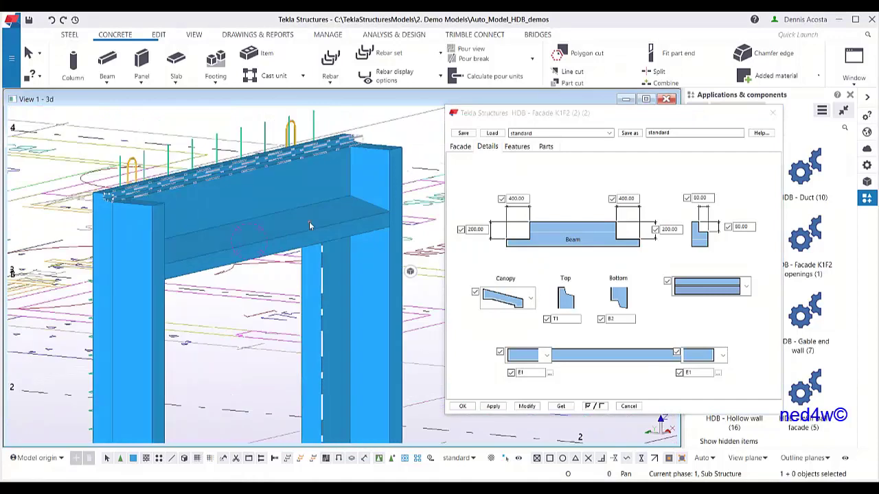
Step: Change the canopy type of the facade to Custom Profile and view the canopy edge-on
left_click(529, 298)
left_click(519, 374)
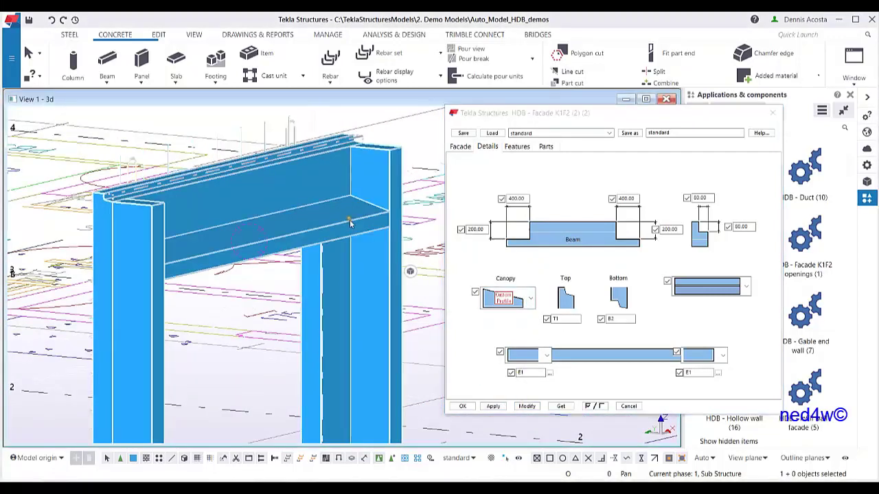
scroll(348, 213, "down", 2)
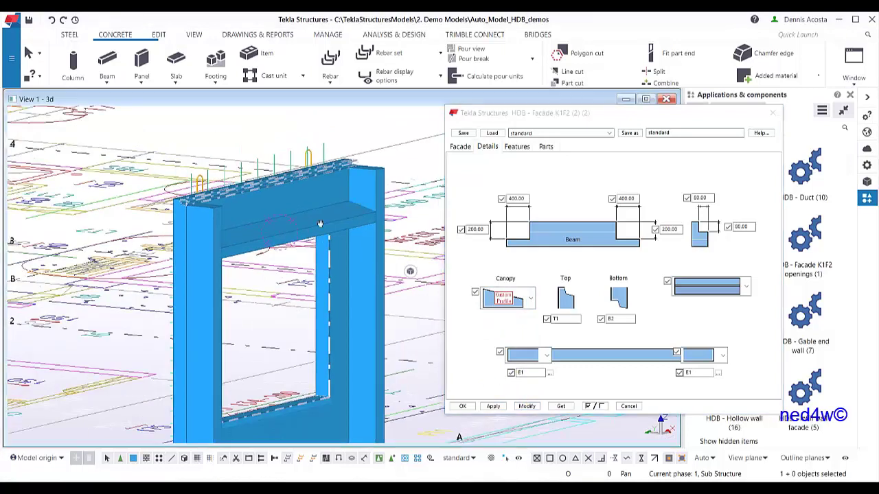
middle_click_drag(320, 223, 322, 172, "ctrl")
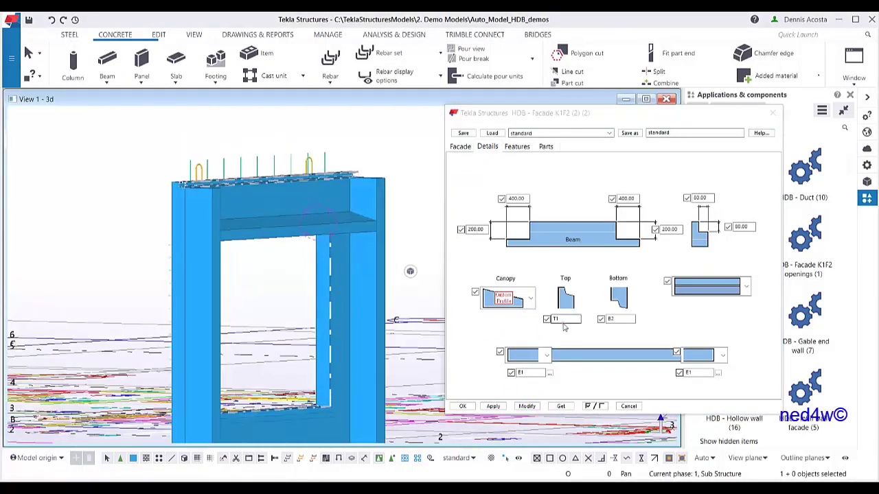
Step: Assign the CAN300 profile to the custom canopy and update the facade
left_click(532, 298)
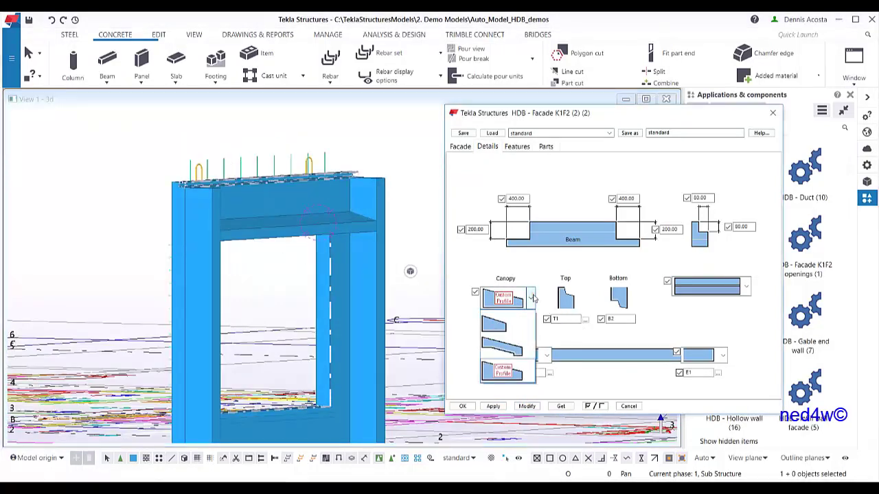
left_click(532, 298)
left_click(529, 321)
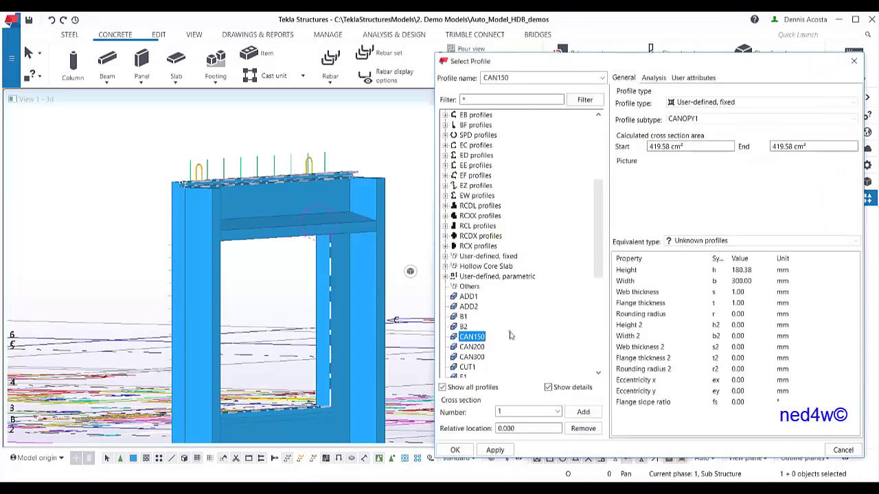
left_click(481, 357)
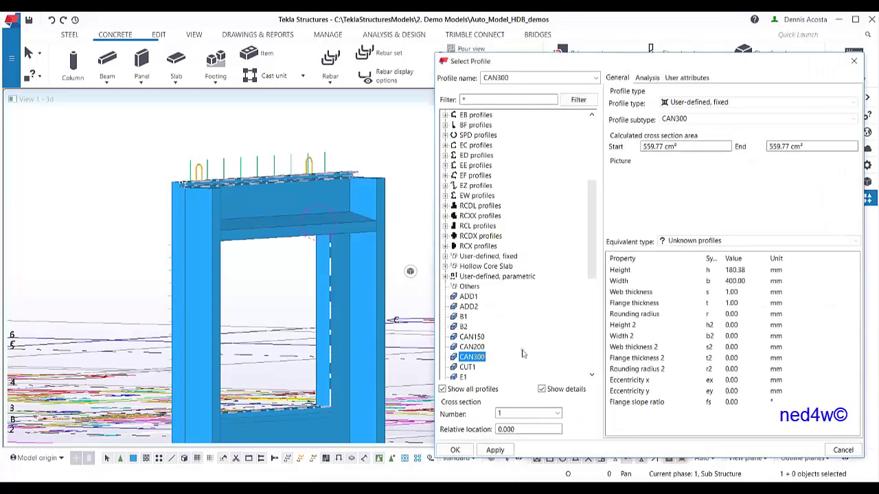
left_click(496, 451)
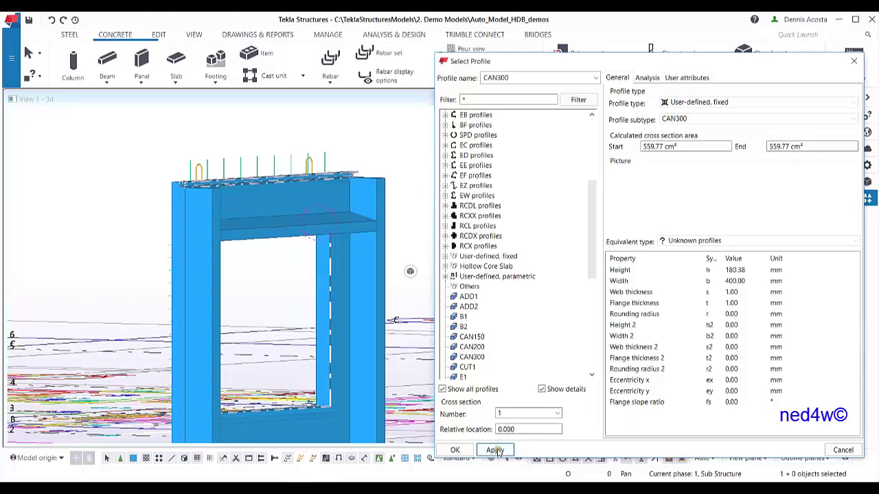
left_click(455, 450)
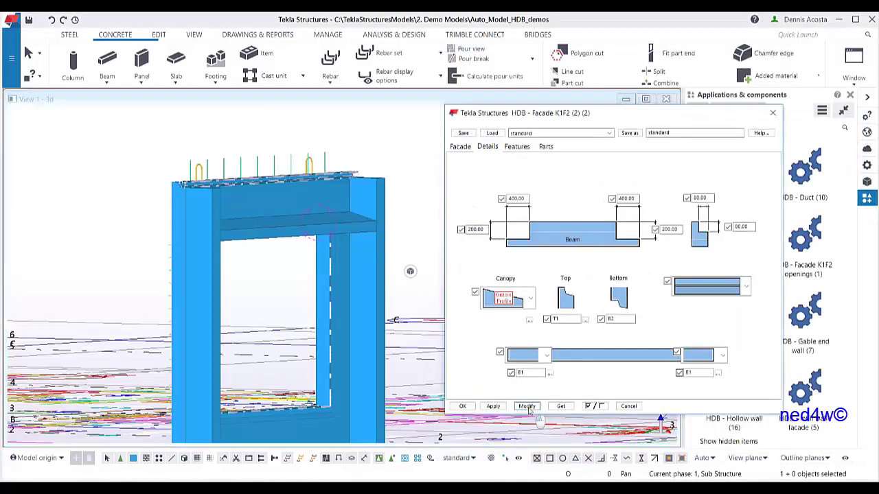
left_click(528, 407)
scroll(266, 238, "up", 4)
middle_click_drag(291, 243, 316, 370, "ctrl")
Step: Return the canopy to the plain tapered shape and update the facade panel
left_click(531, 299)
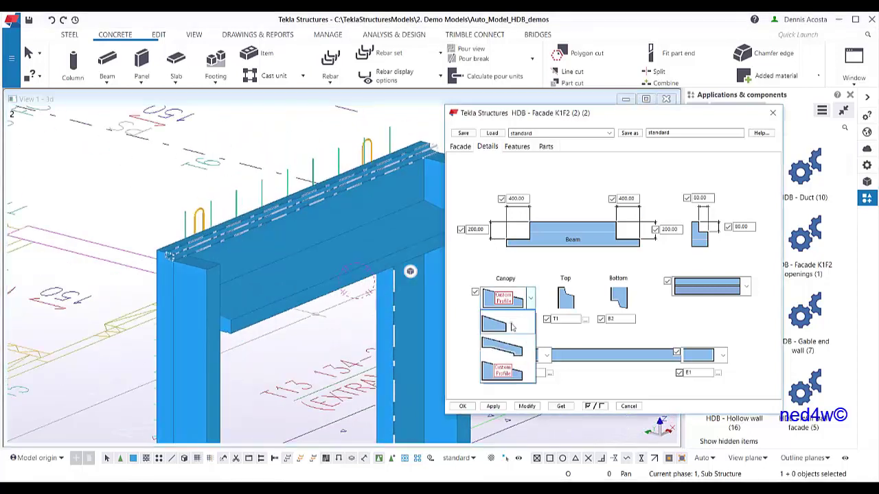
left_click(514, 326)
left_click(534, 406)
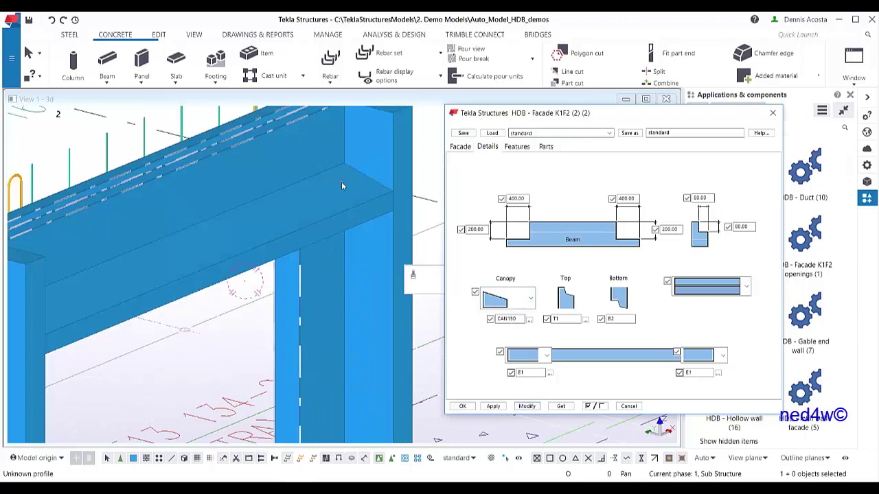
left_click(347, 181)
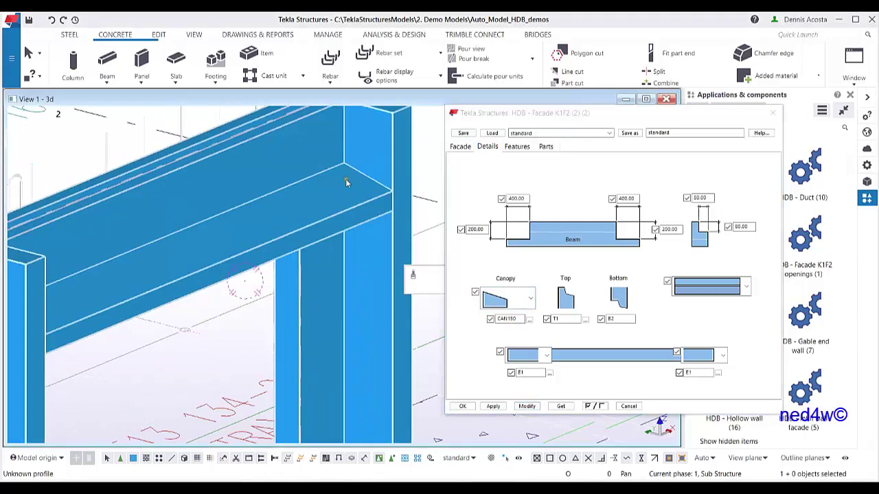
scroll(348, 184, "down", 3)
scroll(328, 216, "up", 1)
scroll(327, 217, "up", 1)
middle_click_drag(326, 216, 352, 192, "ctrl")
Step: Remove the projecting side fin at the facade's CF28 end by choosing the flat end option and update the panel
left_click(517, 147)
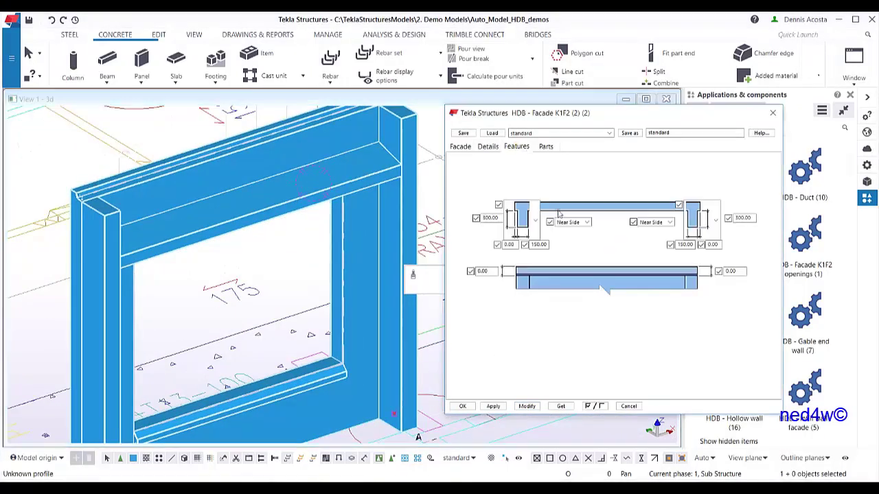
left_click(536, 229)
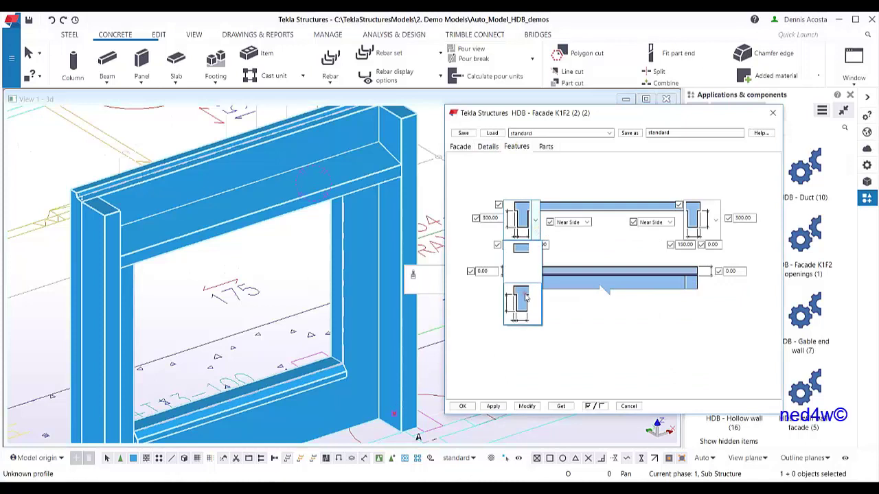
left_click(527, 248)
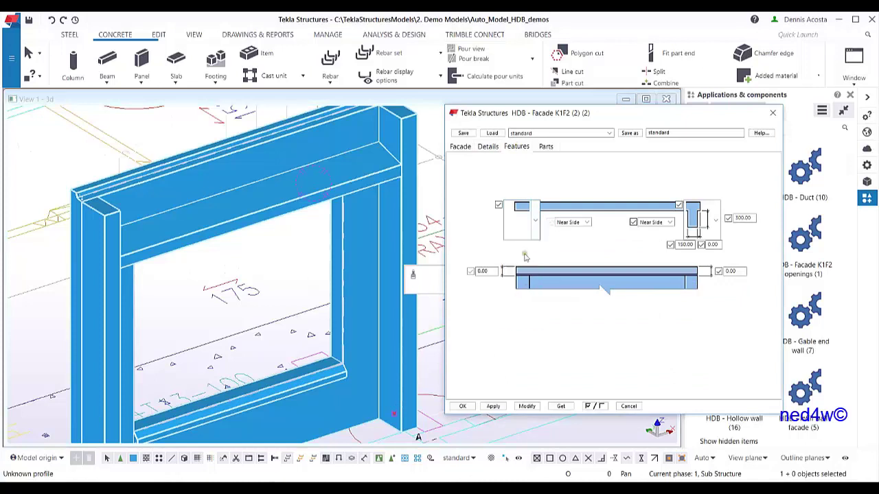
left_click(526, 406)
scroll(171, 213, "up", 5)
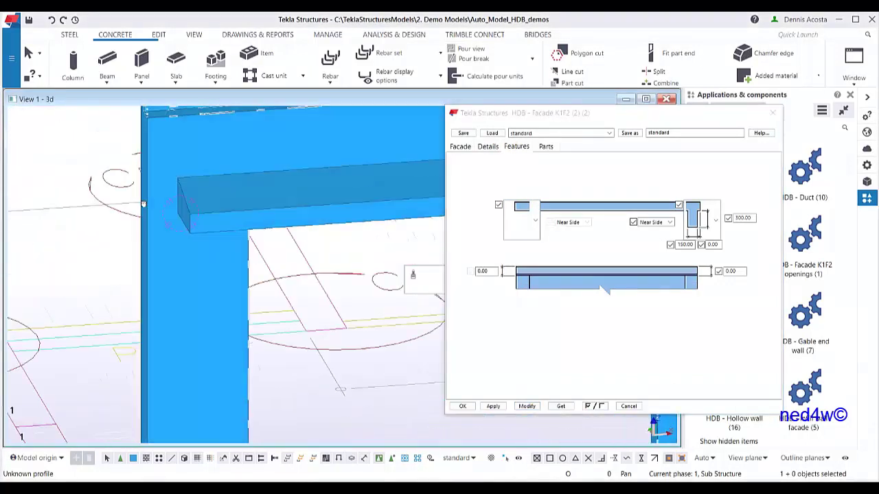
Step: Restore the 300 by 150 mm side fin at the facade's CF28 end and update the panel
left_click(535, 220)
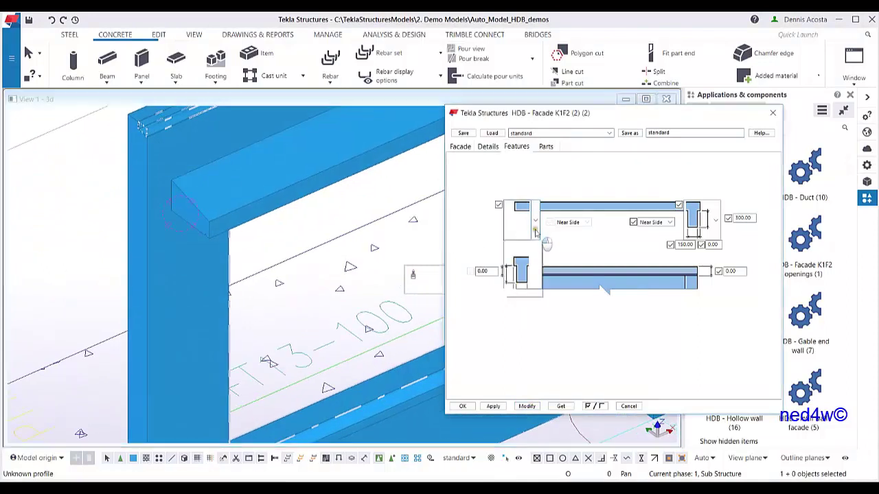
left_click(529, 300)
left_click(526, 406)
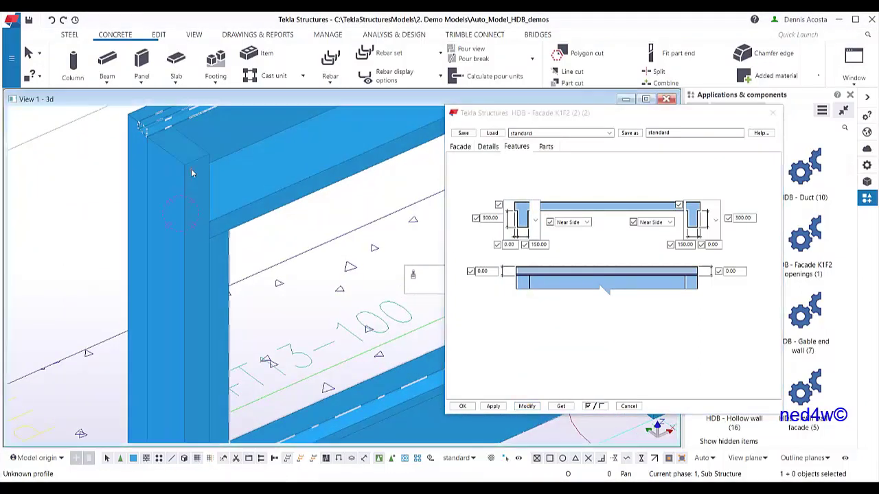
Step: Set the beam notch length at the facade's CF28 end to 100 mm and update the panel
scroll(149, 192, "down", 3)
scroll(149, 191, "down", 3)
scroll(256, 192, "up", 2)
middle_click_drag(257, 192, 213, 228, "ctrl")
scroll(333, 221, "up", 3)
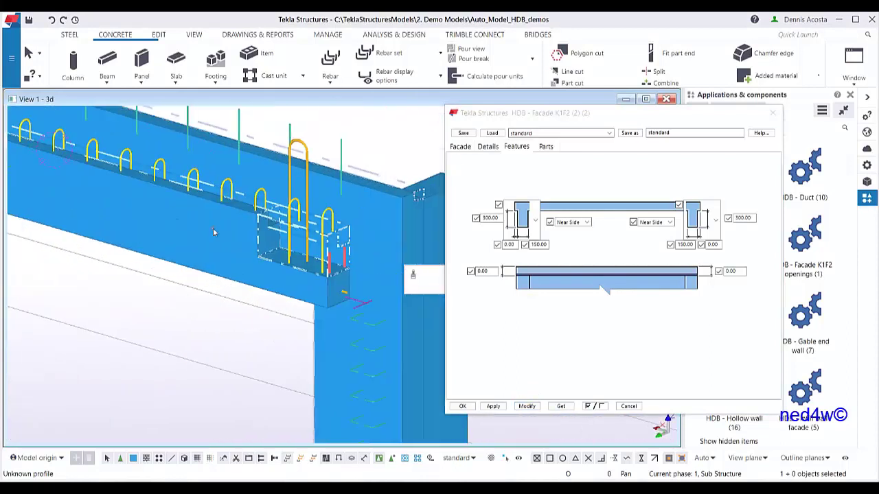
scroll(282, 239, "up", 1)
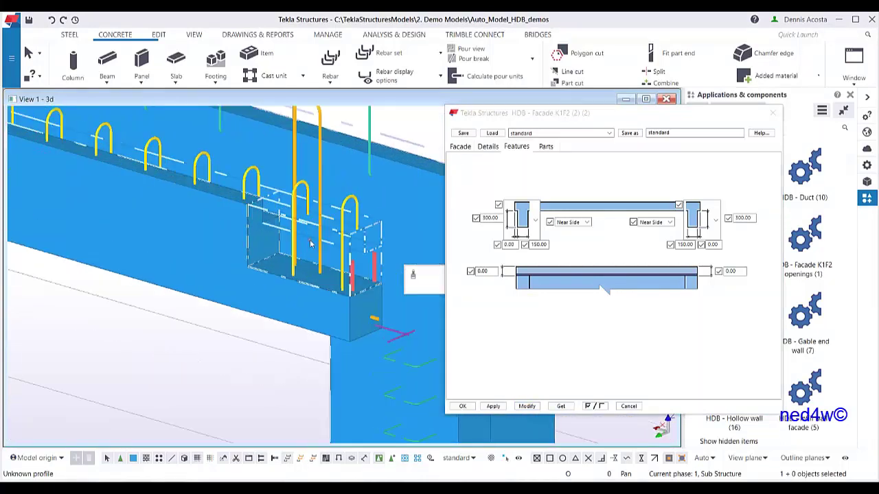
left_click(471, 149)
left_click(489, 147)
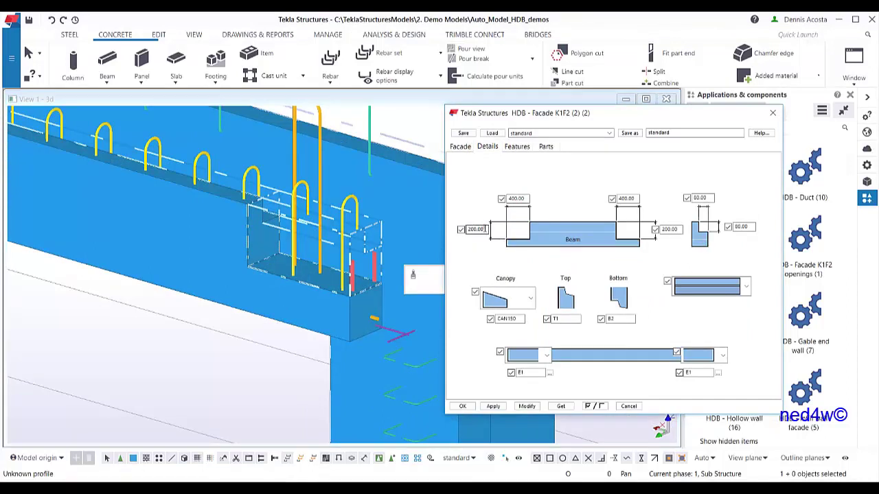
double_click(516, 199)
type("100")
left_click(526, 406)
Step: Restore the beam notch length at the facade's CF28 end to 400 mm and update the panel
double_click(519, 199)
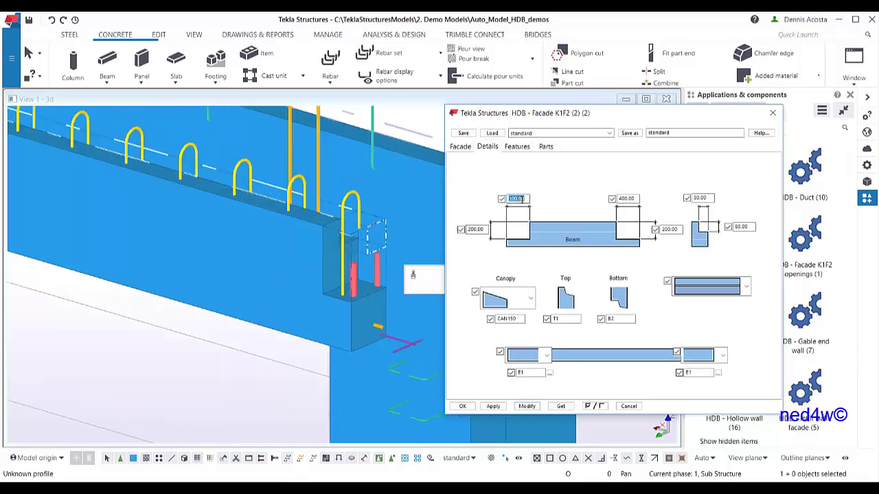
left_click(527, 406)
Step: Choose the stepped, slanted edge shape for the facade's CF28 end, update the panel and inspect the edge
scroll(259, 270, "down", 3)
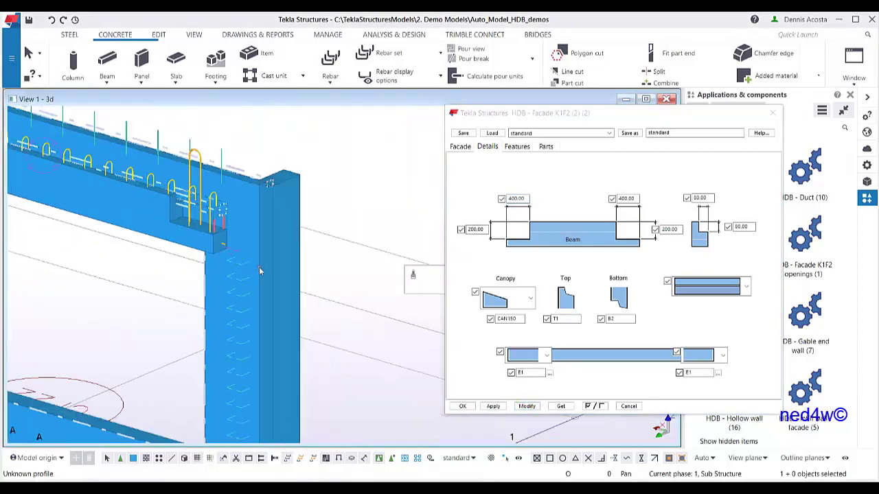
left_click(532, 353)
left_click(526, 398)
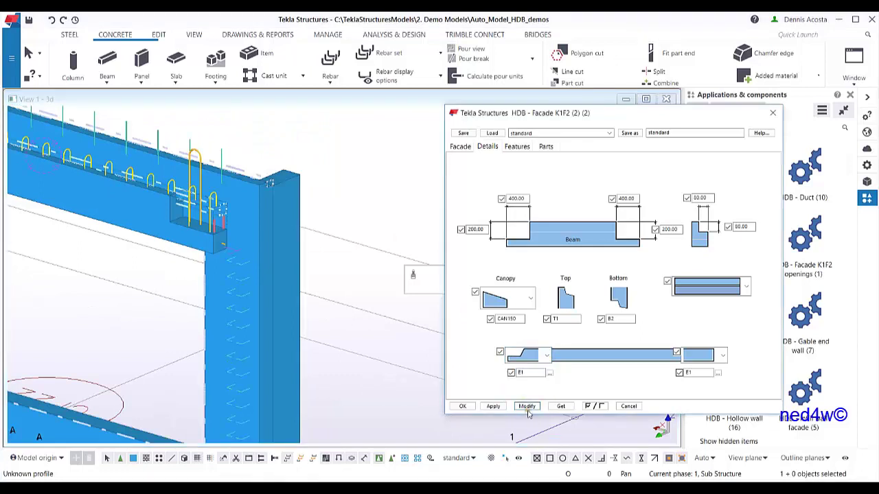
left_click(527, 406)
scroll(274, 355, "up", 5)
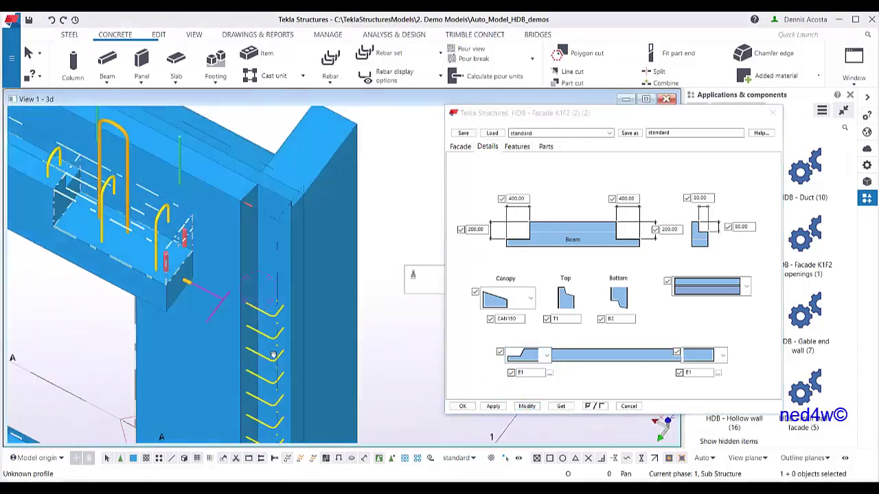
middle_click_drag(274, 355, 240, 240, "ctrl")
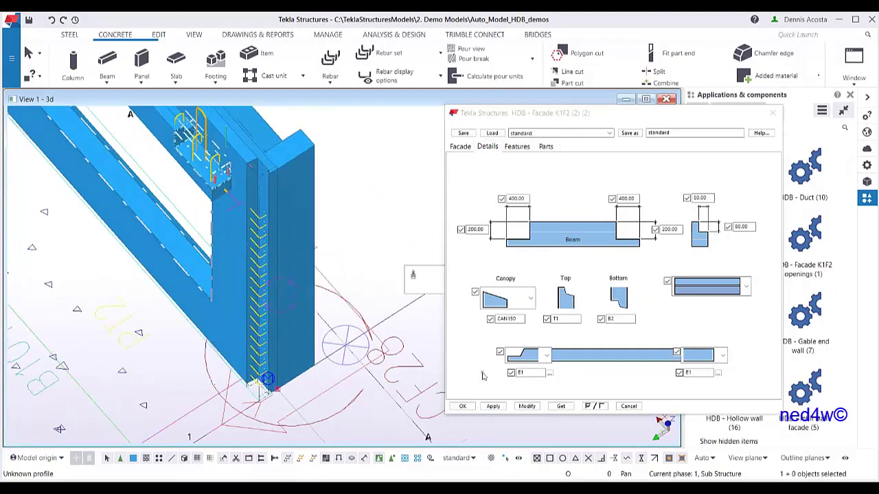
Step: Return the facade's CF28 end to the plain square edge, update the panel and deselect it
left_click(546, 357)
left_click(535, 386)
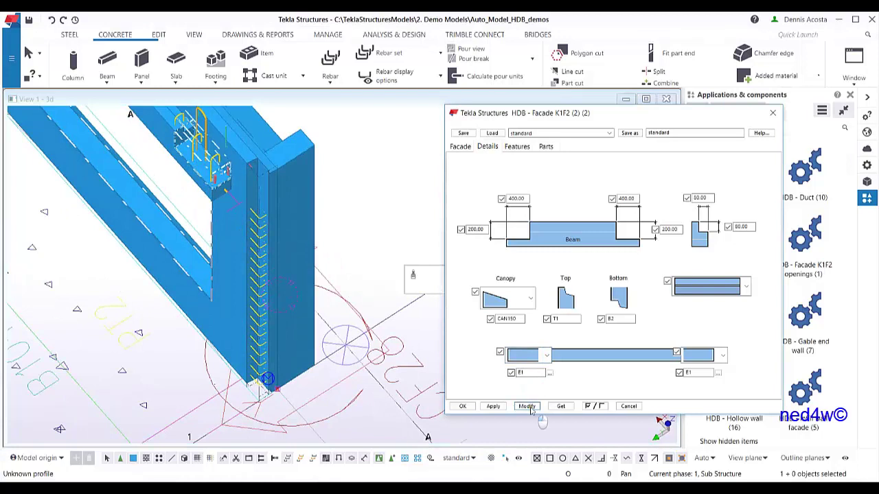
left_click(530, 409)
middle_click_drag(254, 275, 223, 258)
scroll(294, 272, "down", 4)
scroll(243, 221, "up", 3)
middle_click_drag(350, 252, 252, 226)
scroll(209, 251, "down", 1)
left_click(250, 219)
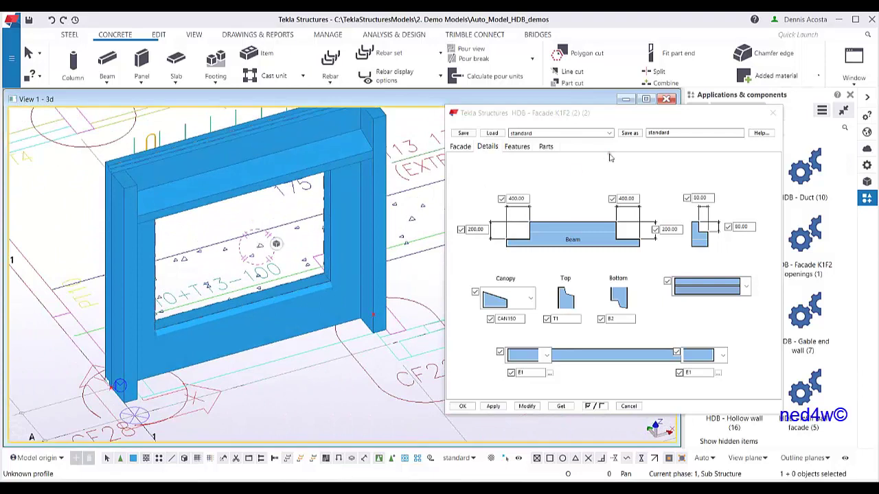
middle_click_drag(330, 201, 342, 230)
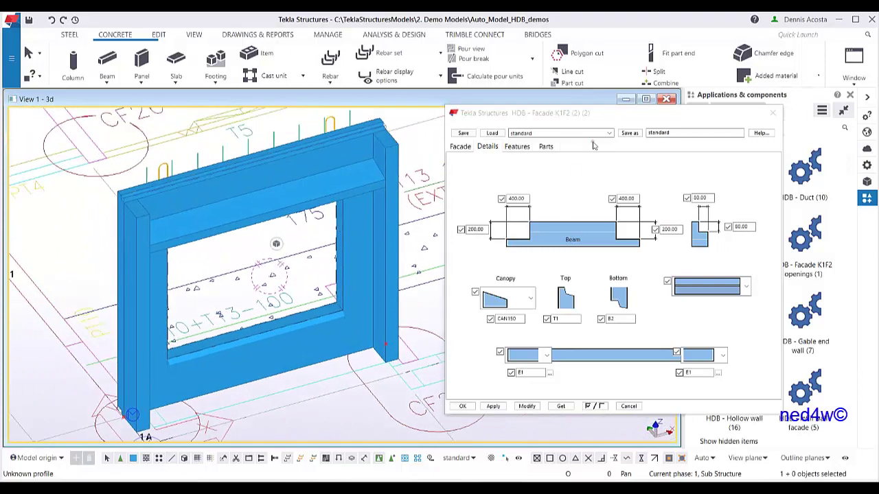
Step: Move the facade settings clear of the panel for a final comparison and close them
left_click(557, 115)
left_click_drag(557, 115, 608, 131)
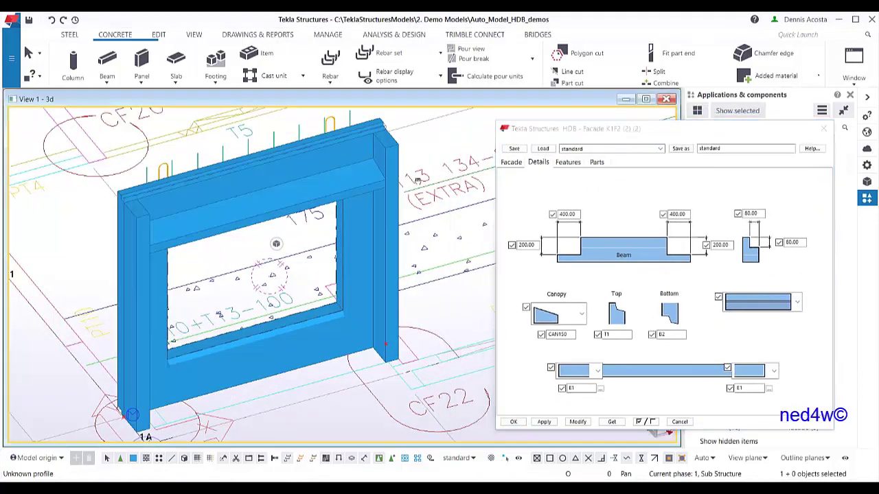
middle_click_drag(415, 191, 339, 190)
scroll(339, 190, "down", 3)
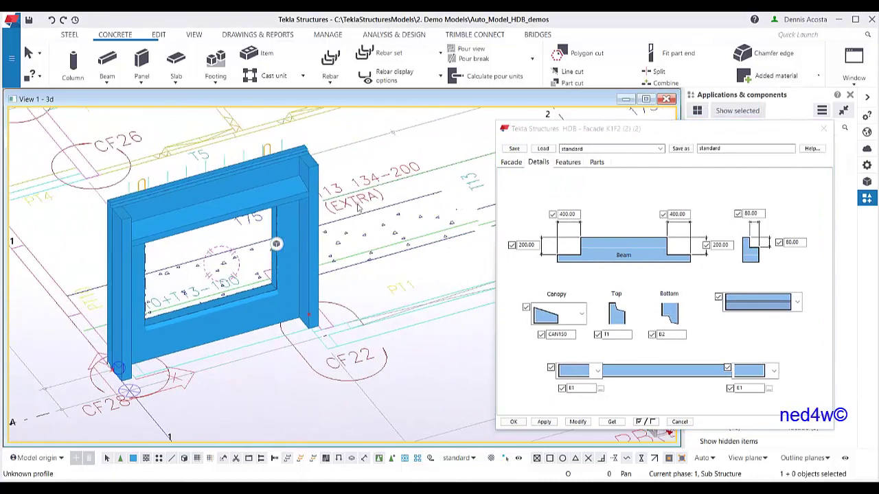
left_click_drag(598, 133, 459, 120)
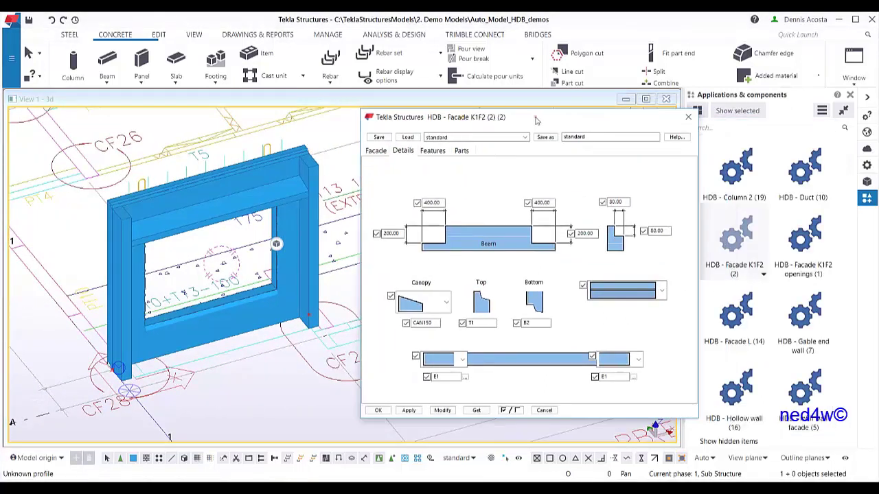
left_click_drag(555, 120, 525, 121)
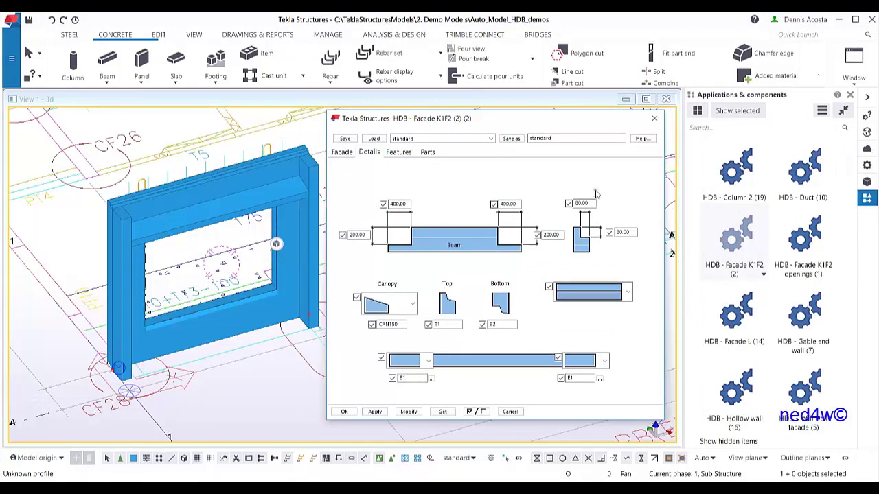
left_click_drag(550, 120, 553, 129)
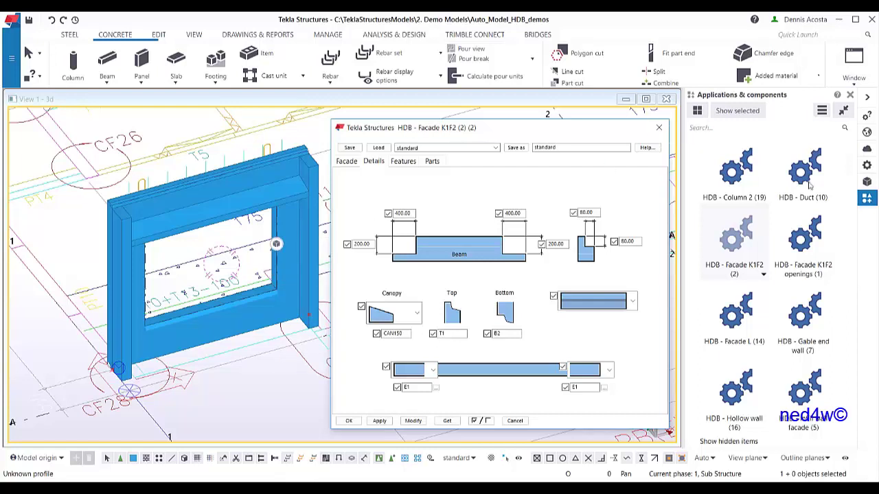
left_click(660, 130)
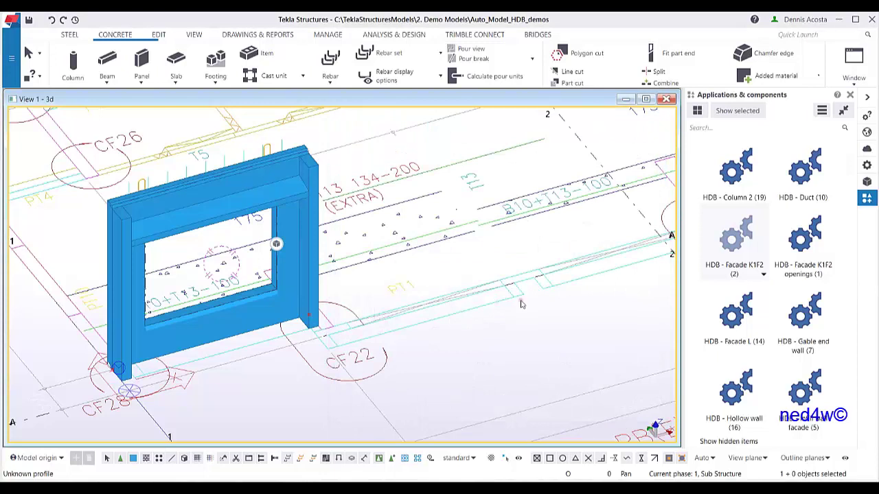
Step: Load the K1F-4 preset for the HDB - Facade K1F2 openings component and show its opening settings
middle_click_drag(516, 320, 486, 320)
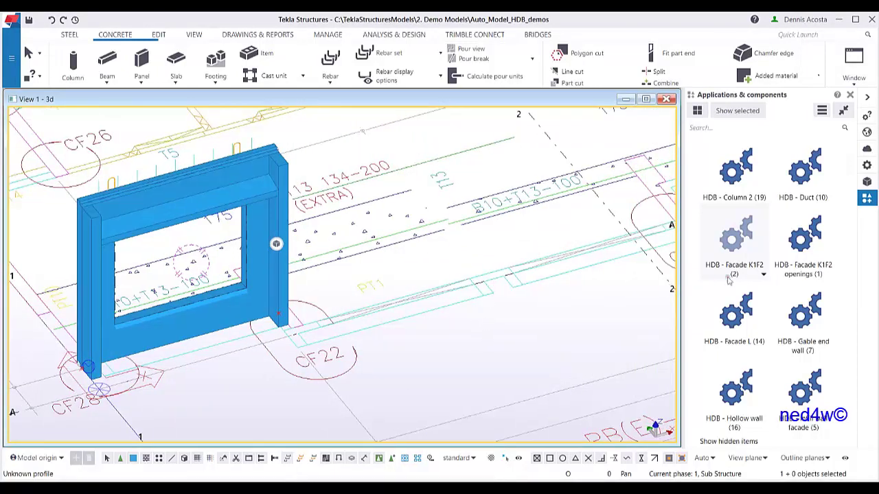
left_click(805, 252)
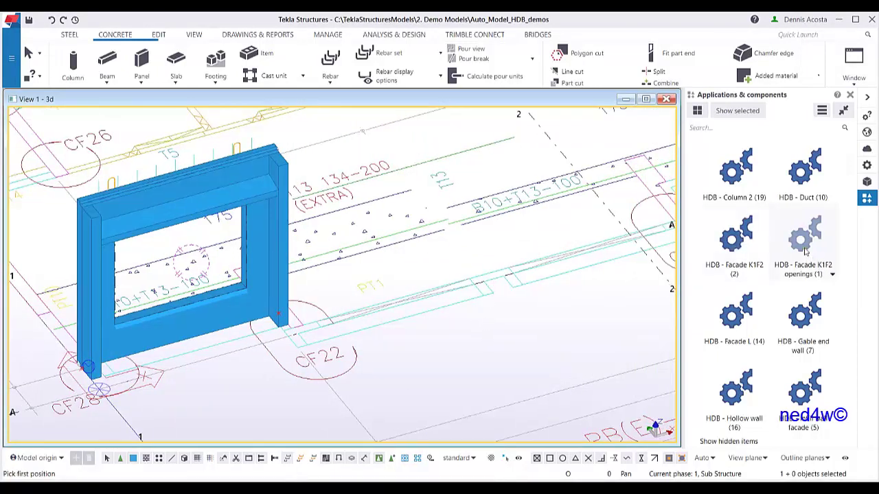
double_click(805, 252)
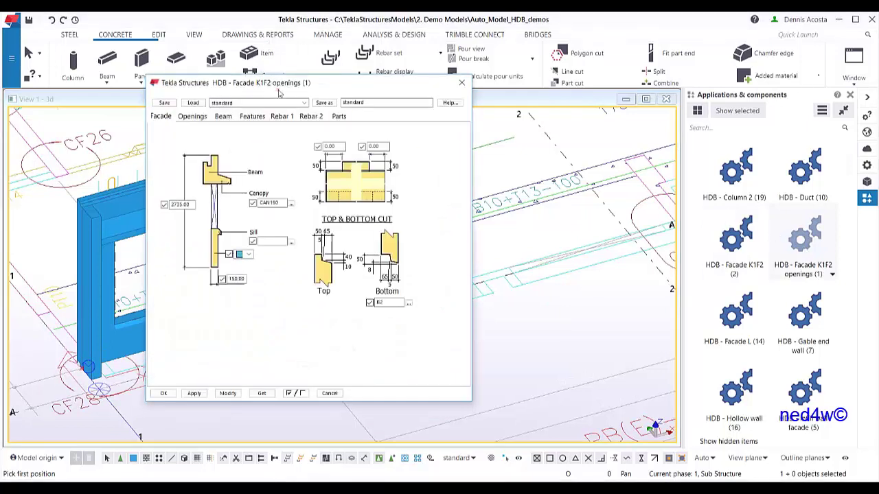
left_click_drag(287, 87, 471, 103)
left_click(488, 119)
left_click(489, 120)
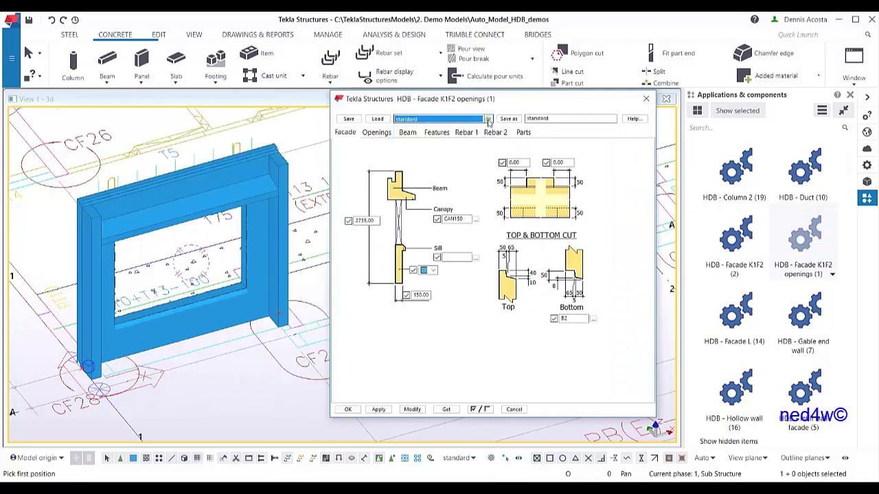
left_click(467, 118)
left_click(405, 169)
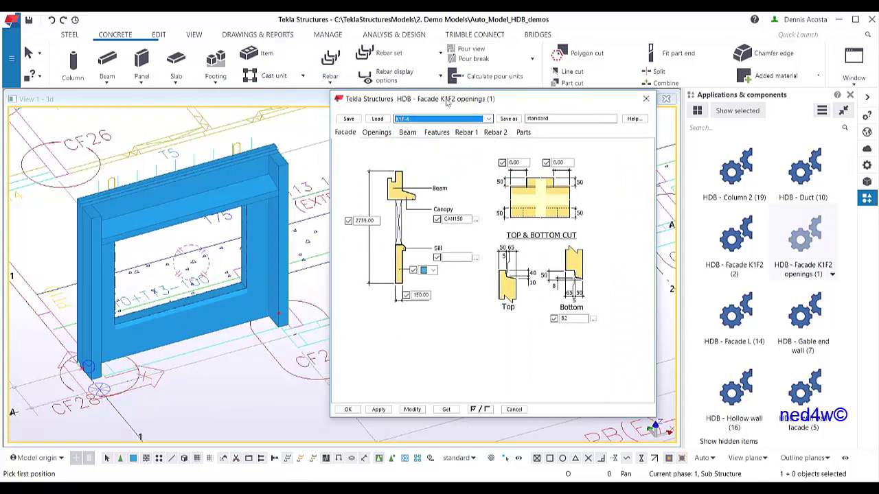
left_click_drag(446, 99, 611, 105)
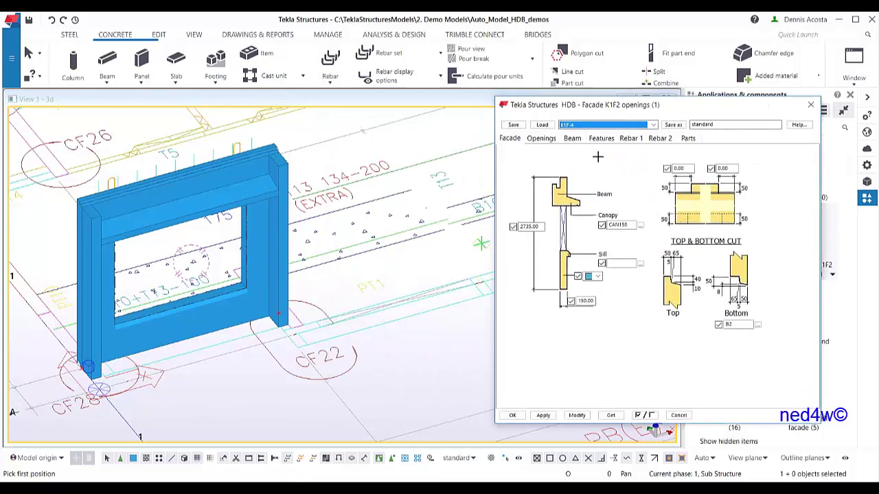
left_click_drag(638, 110, 575, 108)
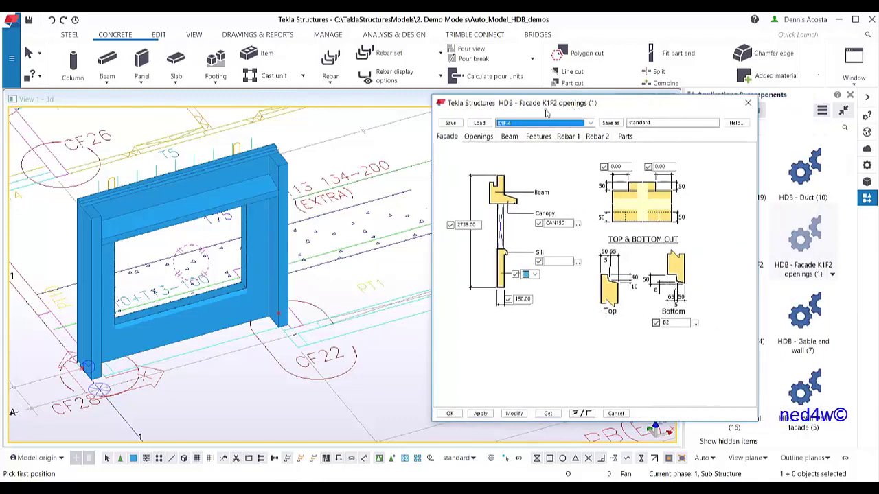
left_click(481, 122)
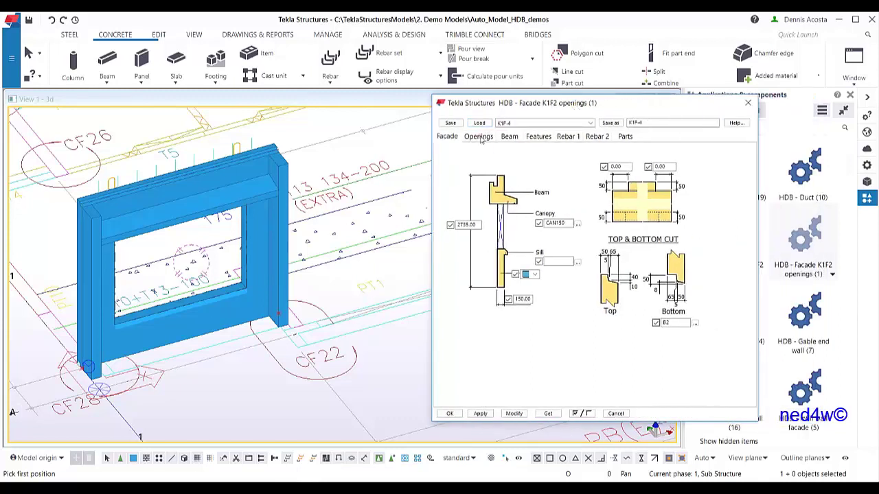
left_click(478, 136)
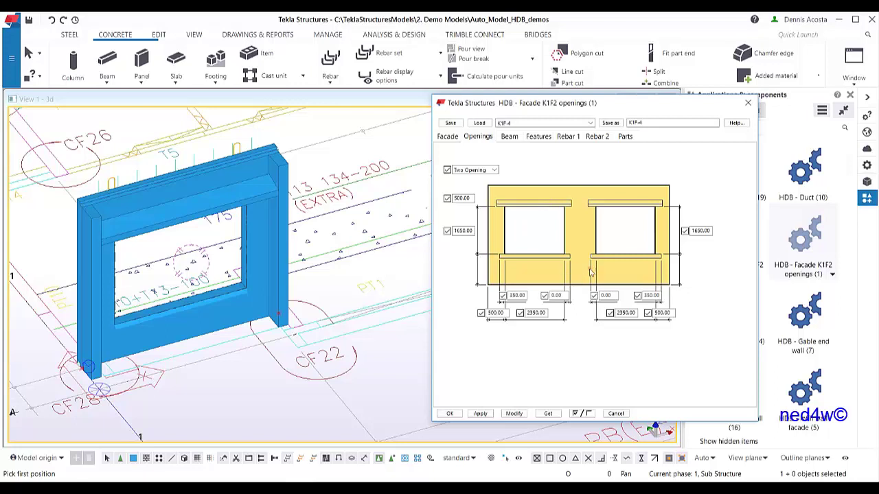
Step: Place the two-opening facade along grid line A from CF22 to CF23 and end the placement command
scroll(206, 337, "up", 6)
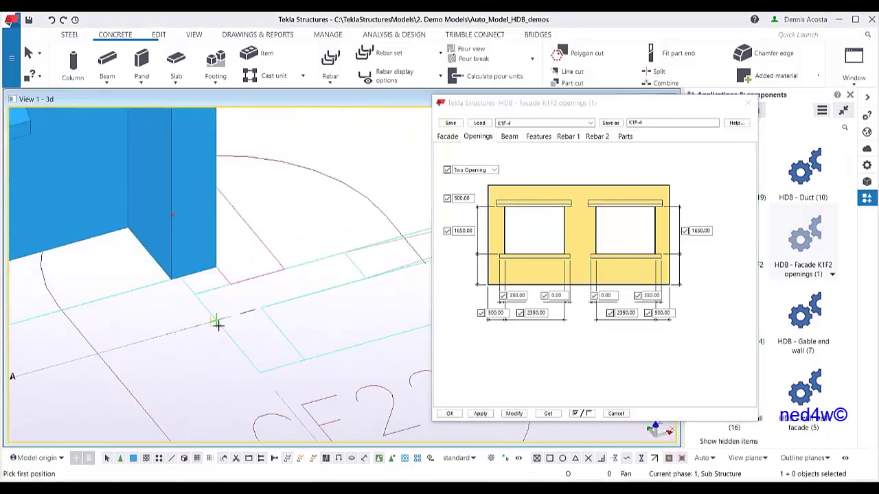
left_click(216, 321)
scroll(229, 318, "down", 6)
middle_click_drag(411, 272, 155, 335)
scroll(261, 313, "up", 4)
scroll(169, 332, "up", 4)
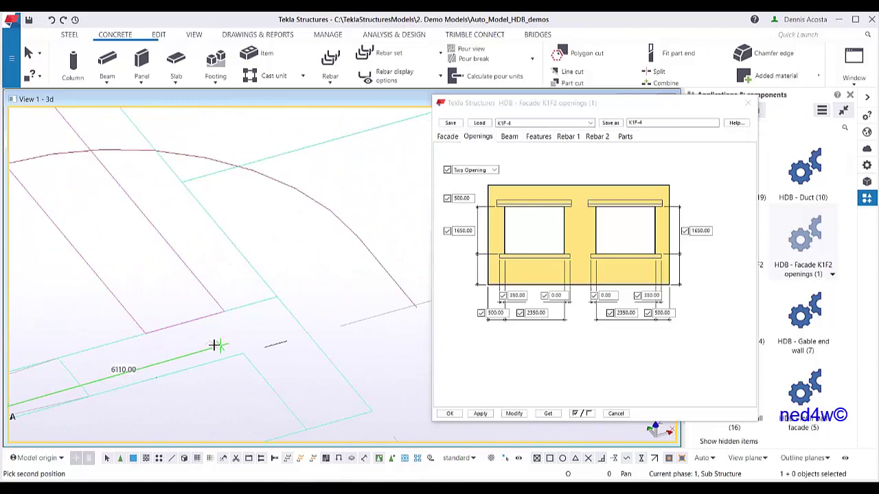
left_click(307, 335)
scroll(307, 335, "down", 8)
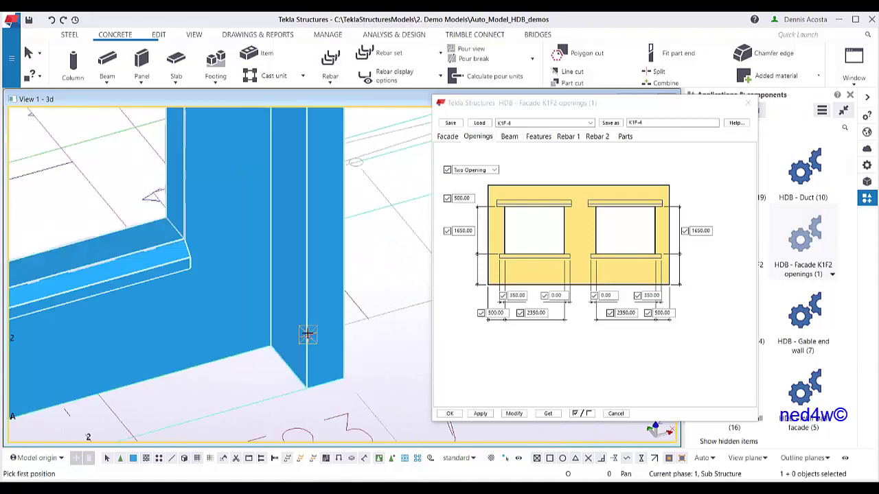
middle_click_drag(224, 324, 284, 292)
right_click(258, 189)
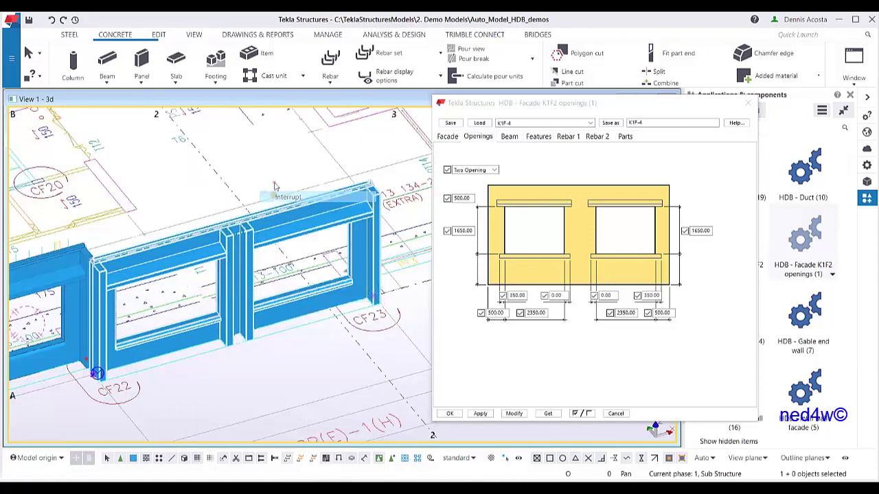
Step: Show the parts transparently and examine the reinforcement in the two-opening facade's beam and side columns
scroll(235, 291, "up", 6)
middle_click_drag(179, 229, 257, 210, "ctrl")
key("ctrl+2")
scroll(249, 204, "up", 4)
scroll(256, 211, "down", 5)
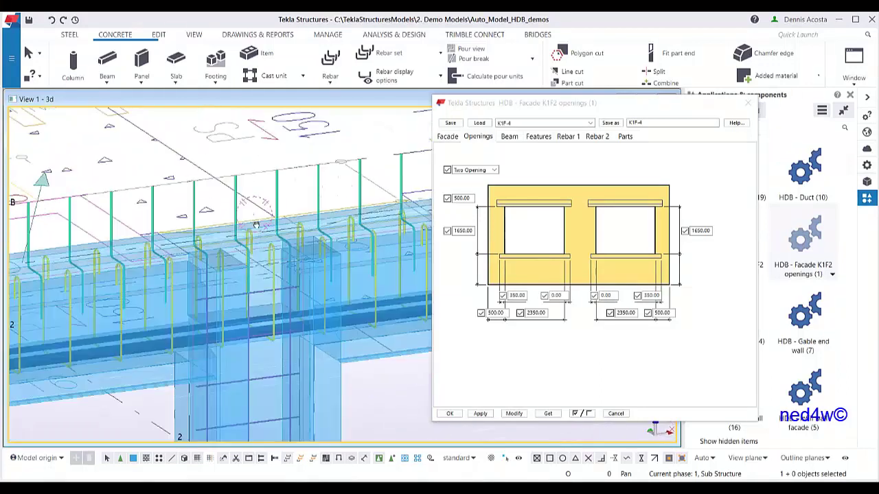
scroll(281, 281, "up", 6)
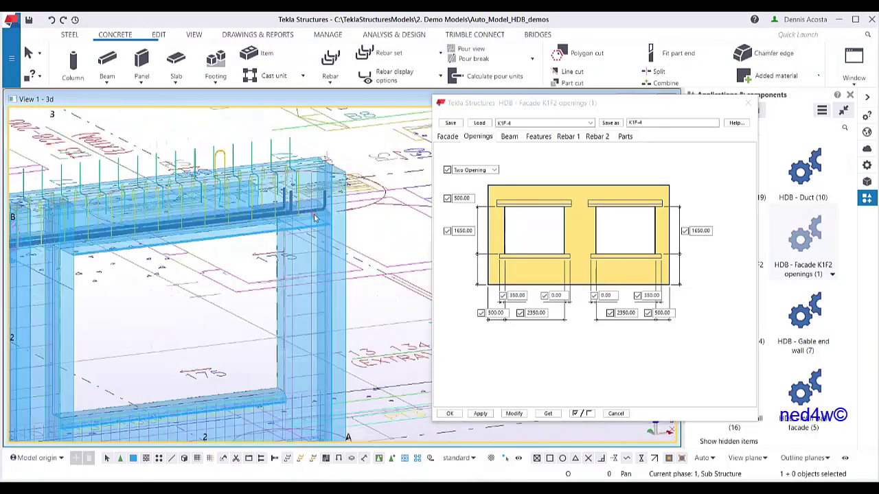
scroll(280, 281, "up", 2)
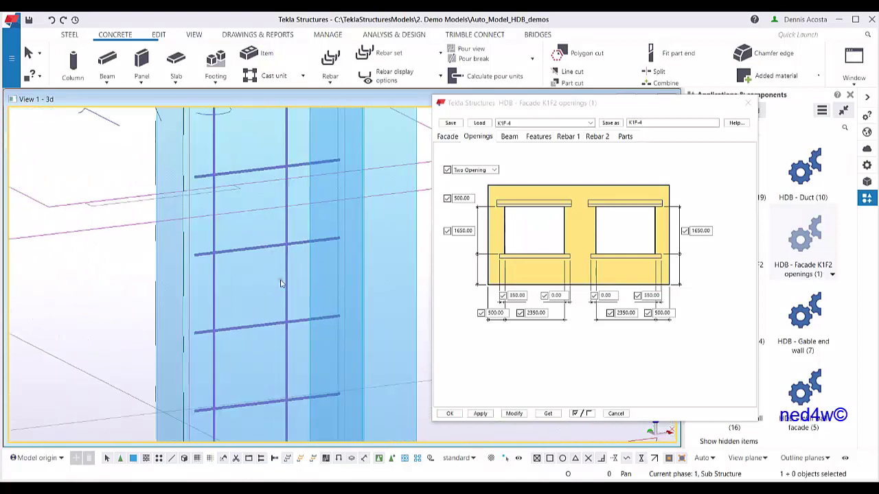
left_click(267, 246)
scroll(267, 246, "down", 2)
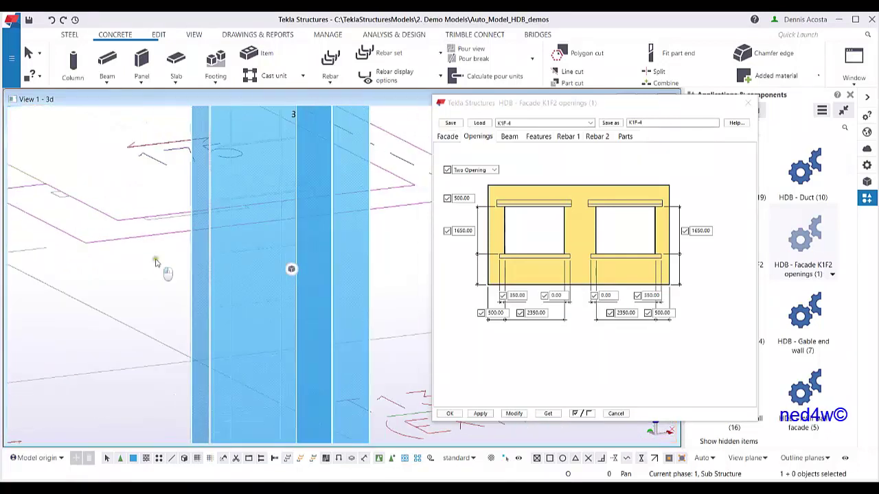
left_click(215, 263)
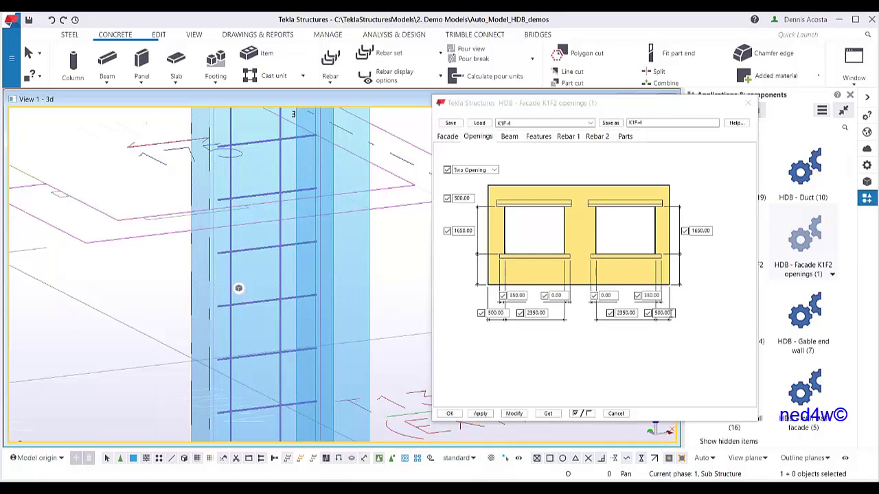
Step: Set the second opening's distance to the facade end to 450 mm, modify the facade and check the column's stirrups
left_click_drag(671, 313, 631, 323)
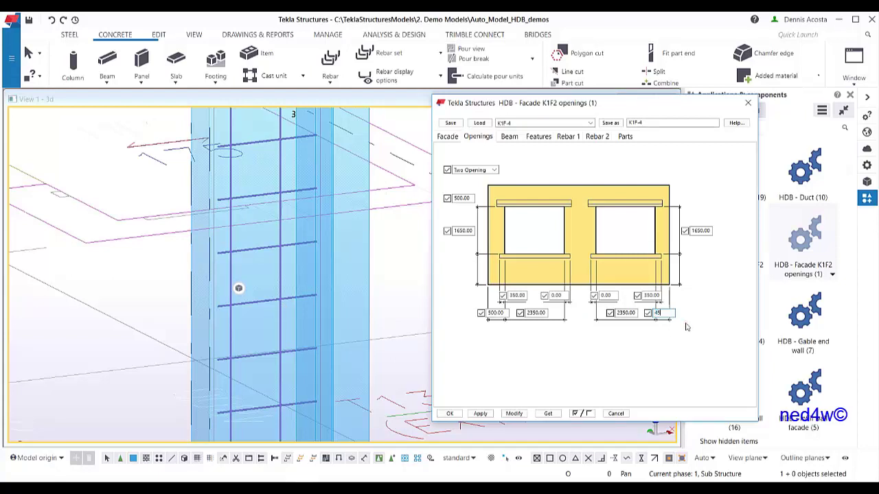
left_click(335, 293)
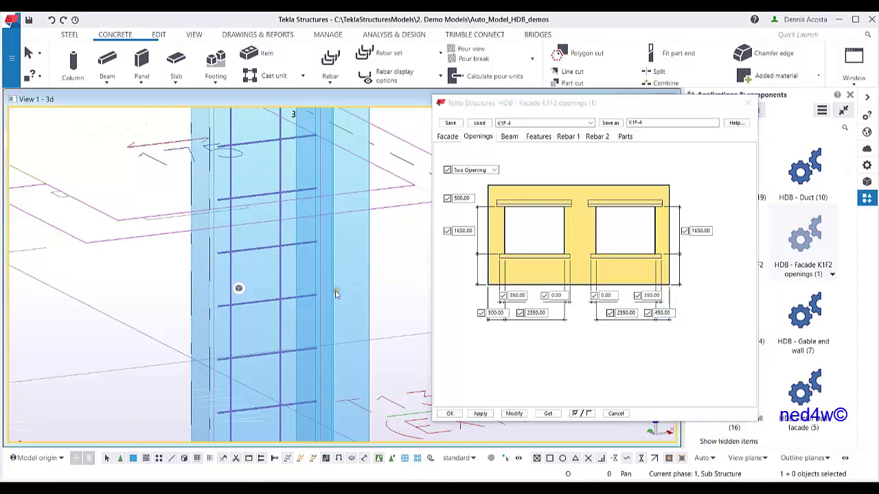
left_click(513, 414)
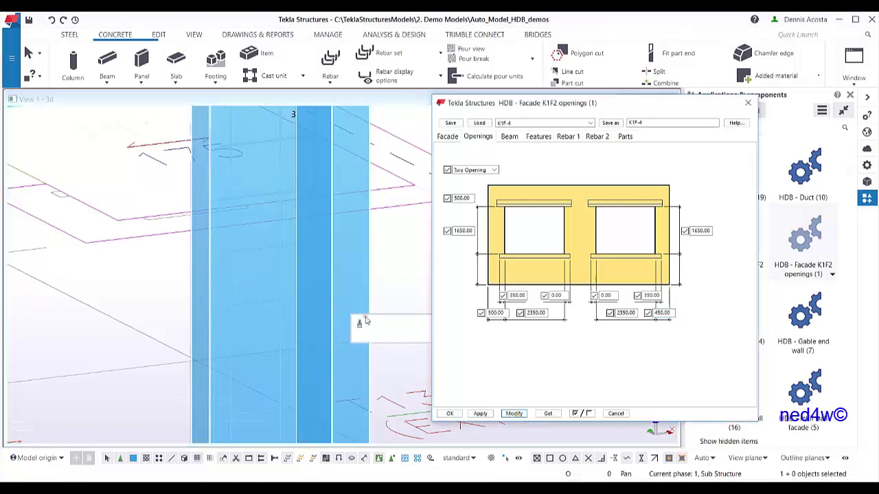
scroll(277, 321, "up", 3)
scroll(240, 320, "up", 2)
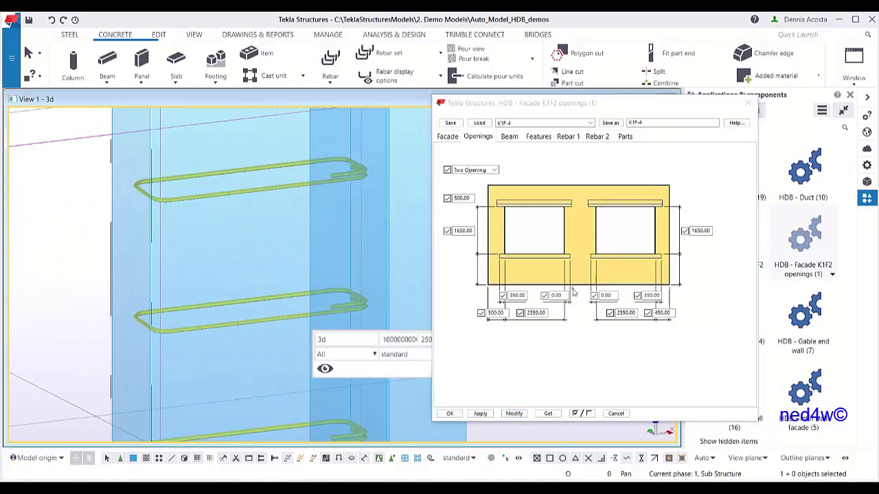
Step: Restore the second opening's end distance to 500 mm and modify the two-opening facade
left_click_drag(660, 297, 609, 299)
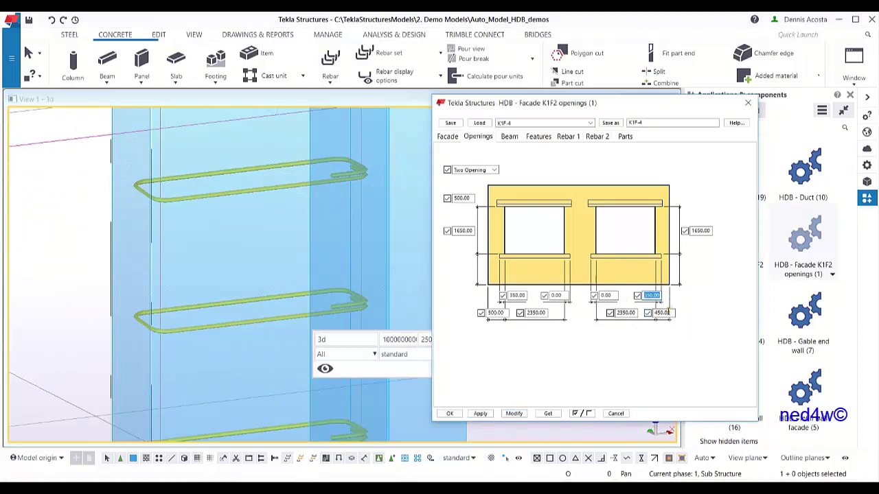
double_click(669, 313)
left_click(517, 414)
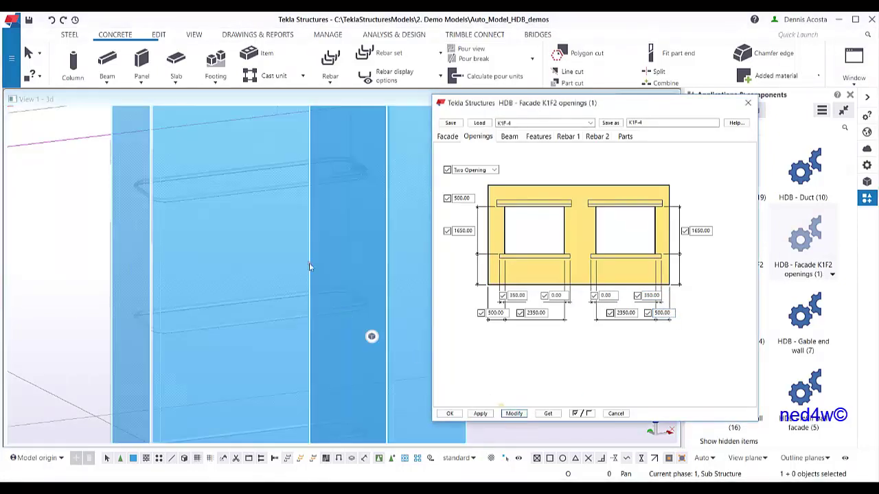
Step: Examine the reinforcement in the end column near CF23 and across the whole two-opening facade
scroll(249, 295, "down", 5)
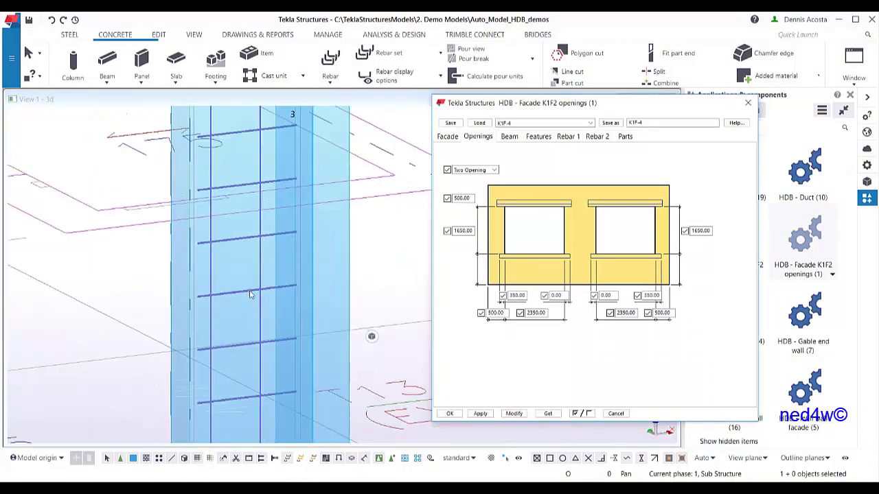
middle_click_drag(250, 294, 277, 273)
scroll(285, 290, "up", 1)
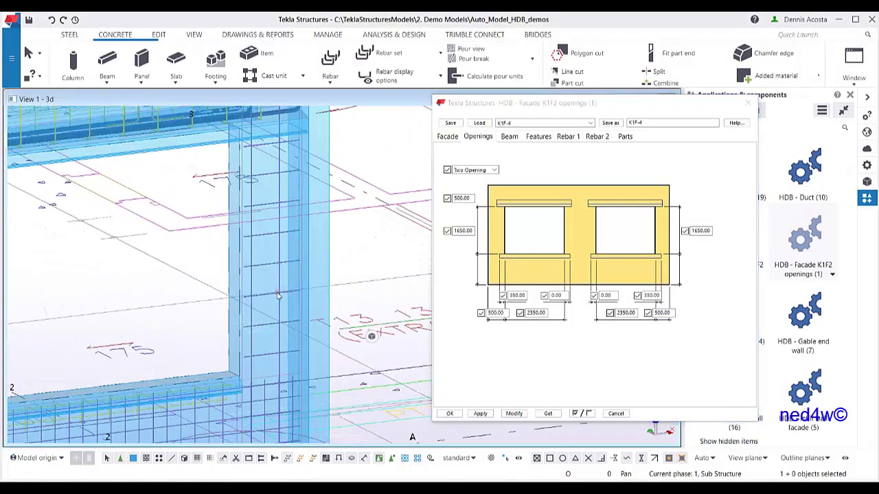
scroll(278, 295, "down", 4)
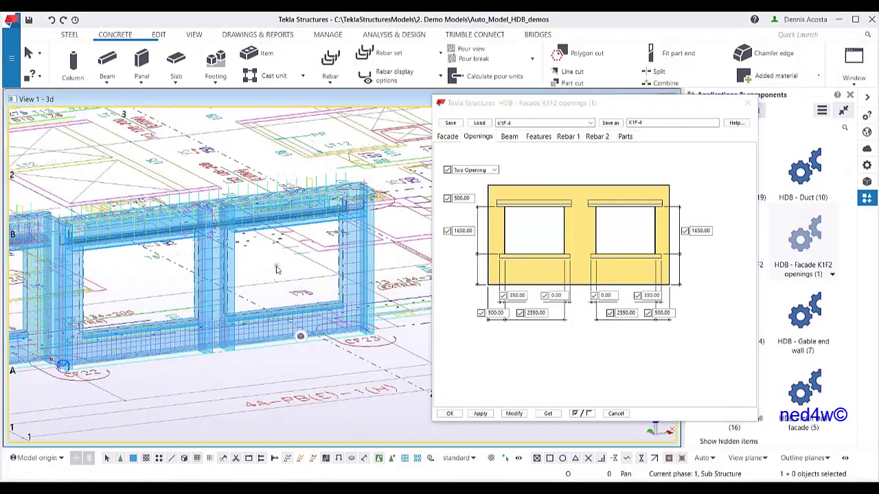
middle_click_drag(277, 269, 425, 384, "ctrl")
Step: Show the parts solid, look over the facades along grid line A and close the facade settings
left_click(619, 108)
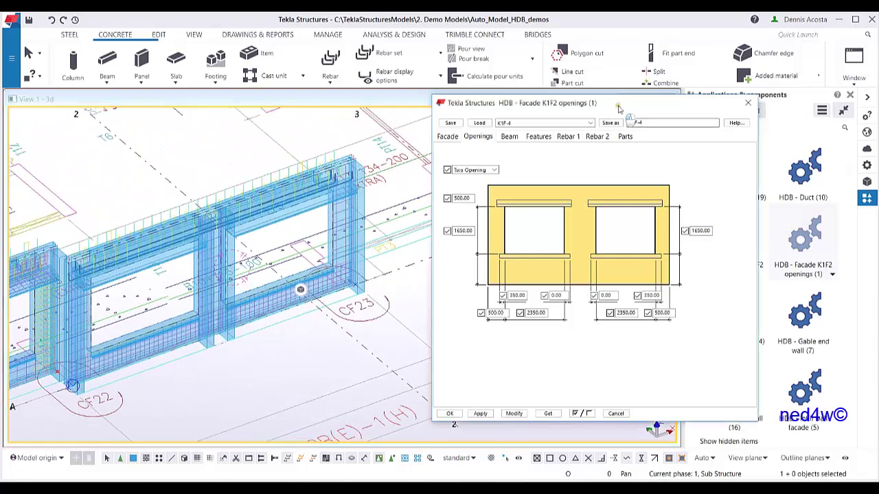
left_click_drag(619, 109, 584, 121)
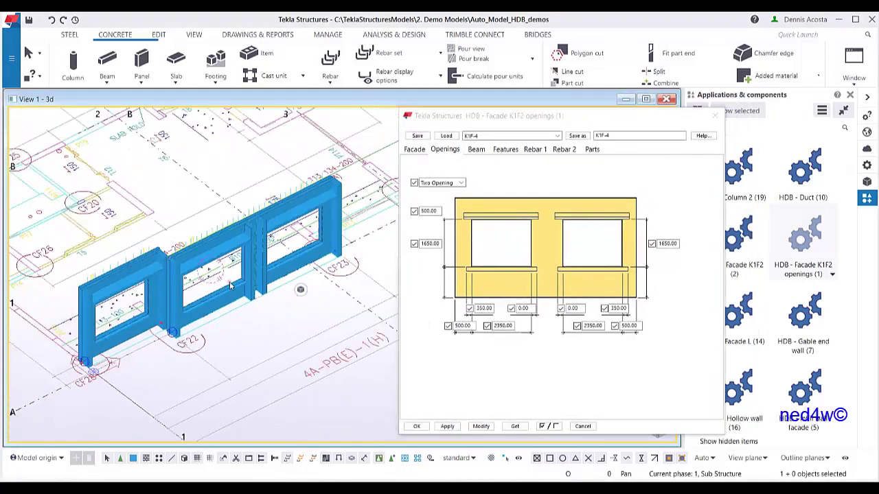
scroll(230, 285, "down", 1)
mouse_move(230, 285)
middle_mouse_down("ctrl")
mouse_move(208, 270)
mouse_move(217, 279)
middle_mouse_up("ctrl")
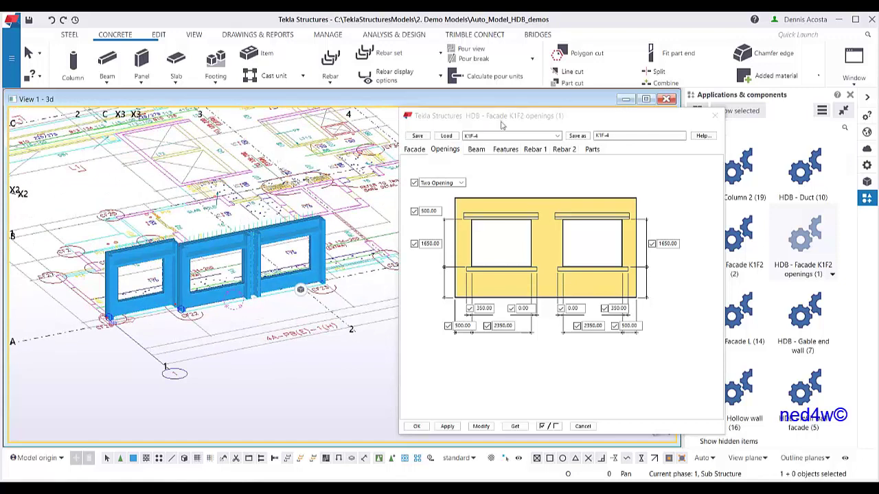
left_click(716, 118)
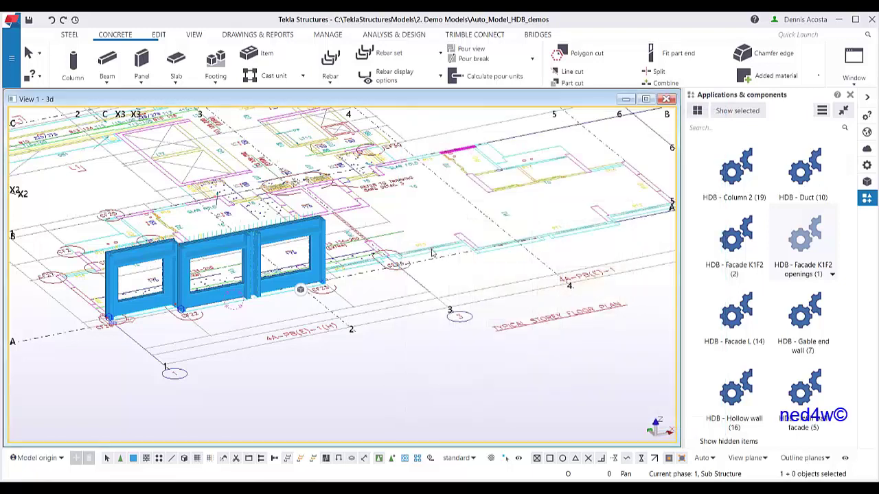
Step: Start the HDB - Civil defence shelter component for the shelter outline near grids B and 3 and open its settings
scroll(412, 276, "up", 5)
scroll(413, 276, "up", 8)
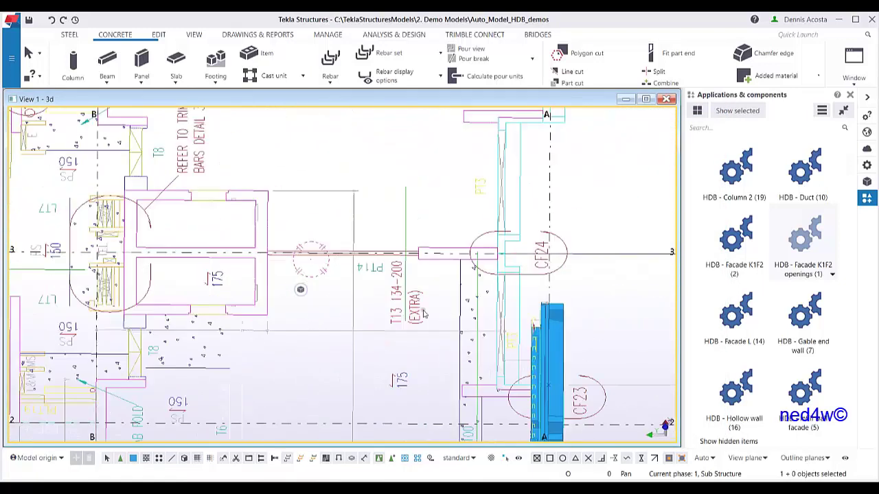
mouse_move(178, 293)
middle_mouse_down("ctrl")
mouse_move(206, 281)
mouse_move(385, 306)
mouse_move(392, 295)
mouse_move(448, 320)
middle_mouse_up("ctrl")
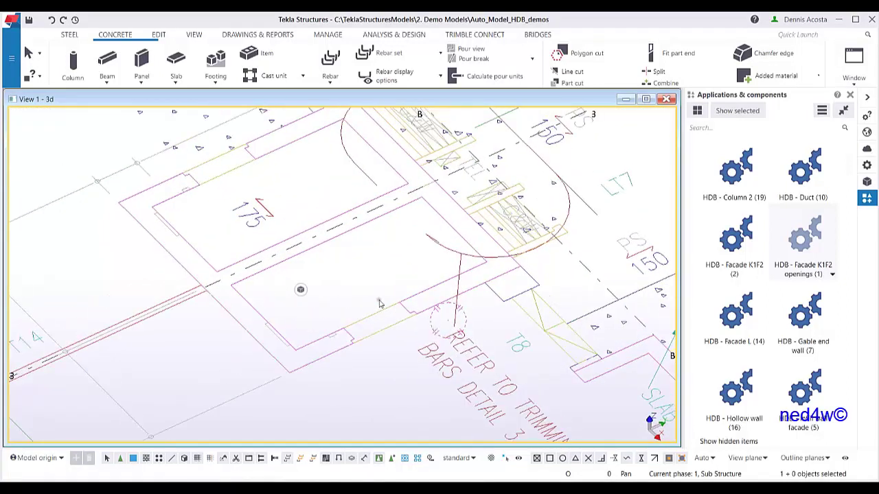
middle_click_drag(379, 304, 353, 284)
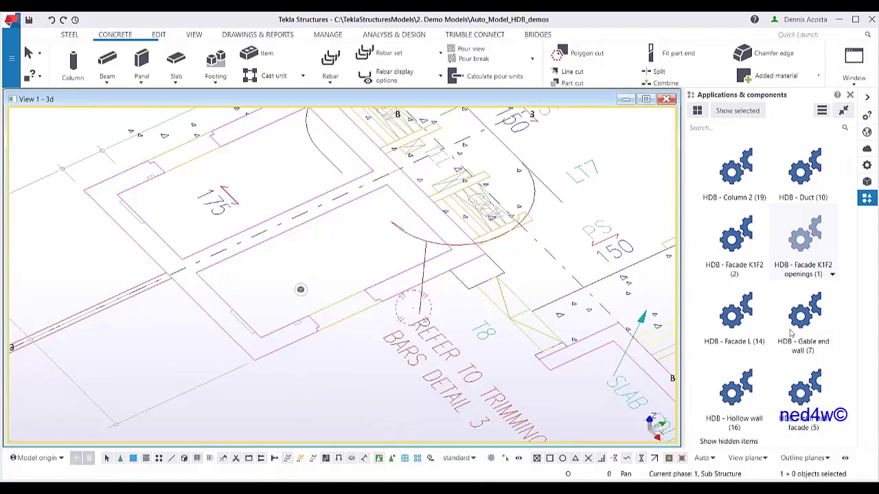
scroll(795, 248, "up", 2)
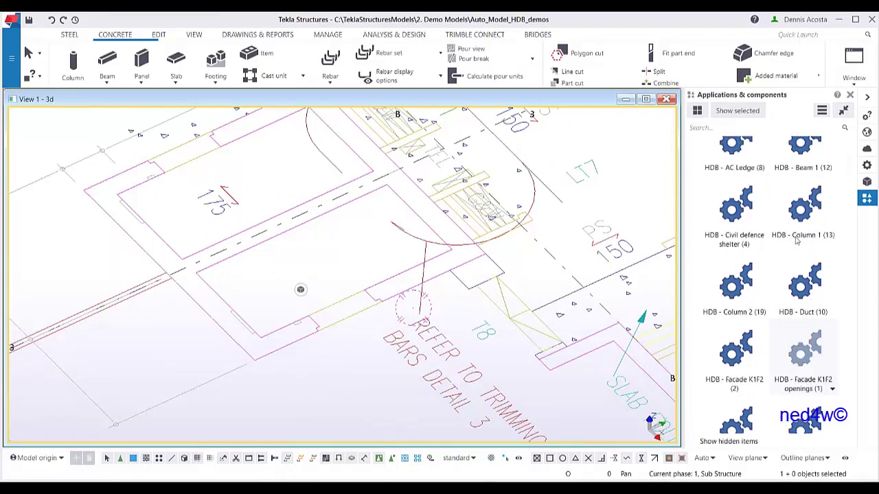
scroll(775, 240, "up", 2)
left_click(746, 279)
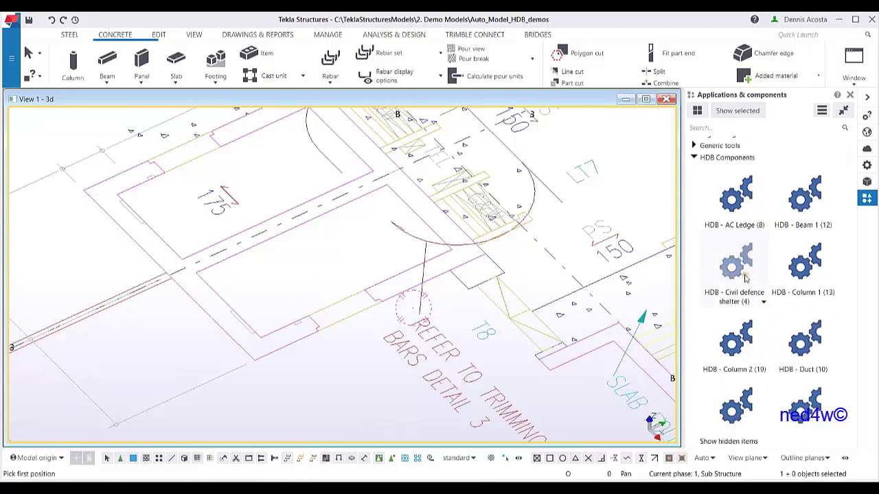
double_click(740, 274)
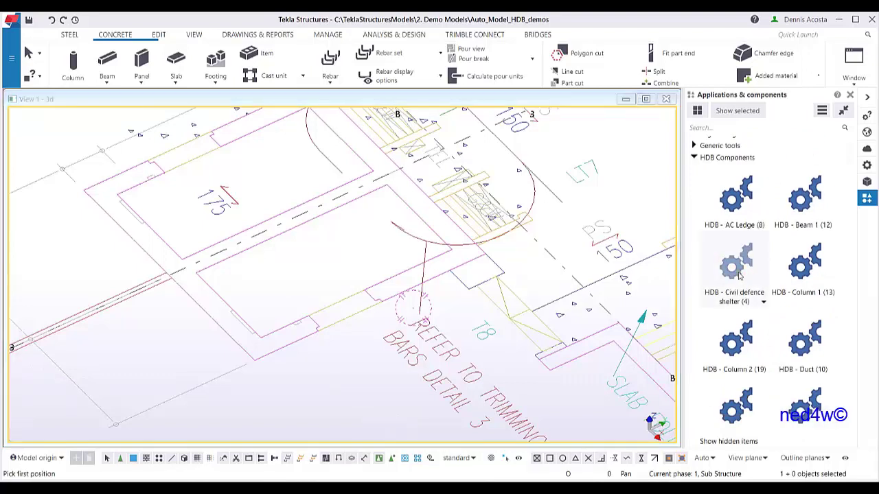
left_click_drag(354, 89, 673, 91)
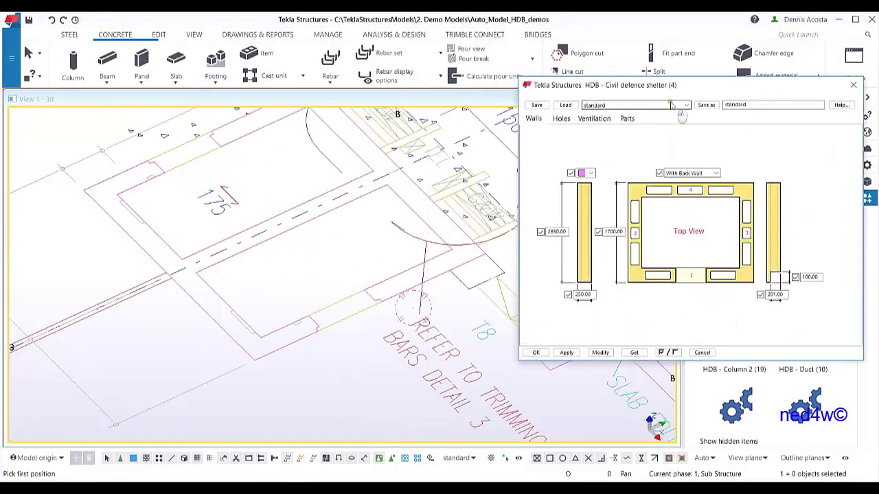
Step: Load the SHS-1 preset for the civil defence shelter and apply it
left_click(669, 105)
left_click(597, 171)
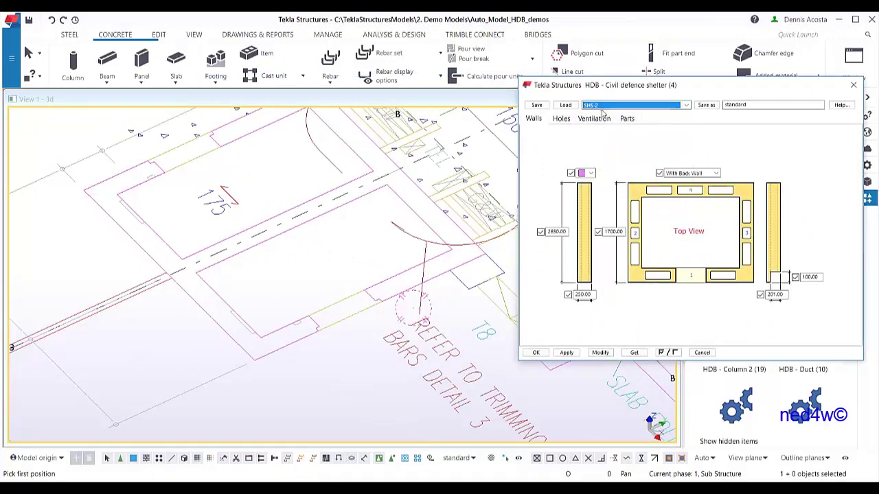
left_click(604, 105)
left_click(601, 169)
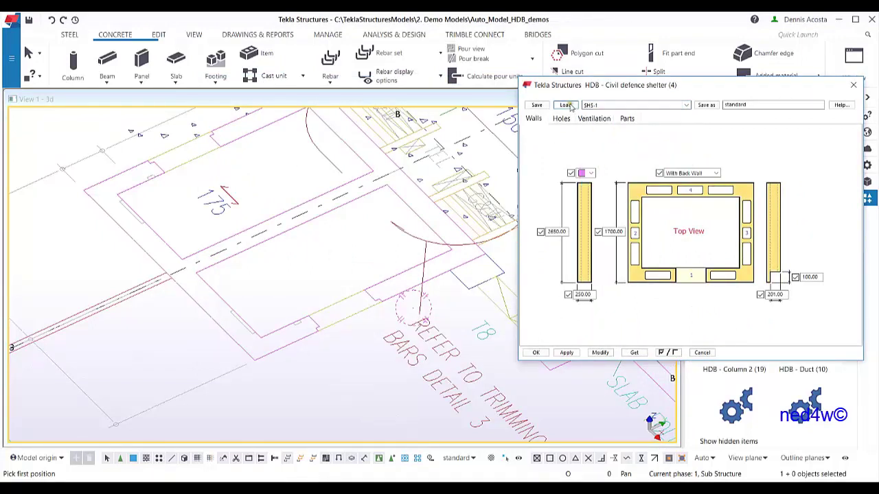
left_click(565, 105)
left_click(565, 353)
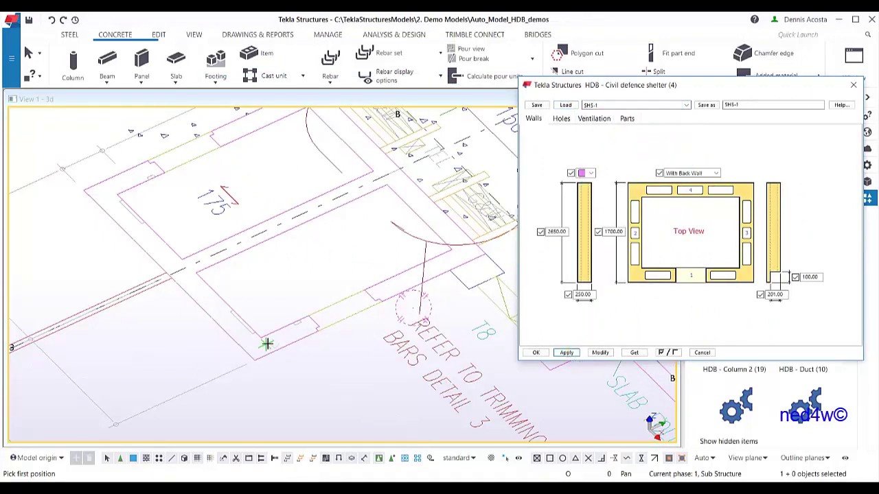
Step: Place the shelter between the two outer corners of its door-side wall on the floor plan and end the placement command
scroll(251, 360, "up", 2)
left_click(258, 363)
scroll(353, 320, "up", 3)
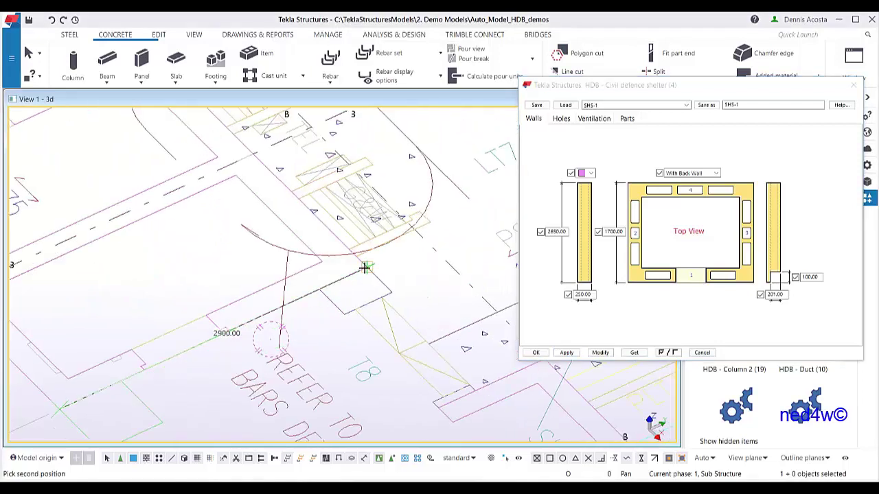
left_click(357, 268)
middle_click_drag(260, 274, 361, 289)
scroll(365, 292, "down", 3)
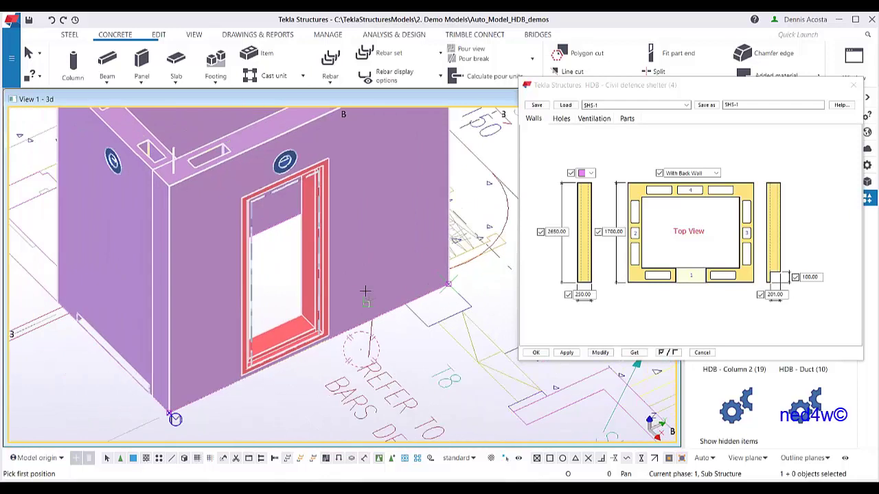
right_click(469, 205)
left_click(485, 212)
Step: Show the parts transparently and examine the reinforcement in the shelter's walls and front corner
middle_click_drag(436, 217, 462, 258, "ctrl")
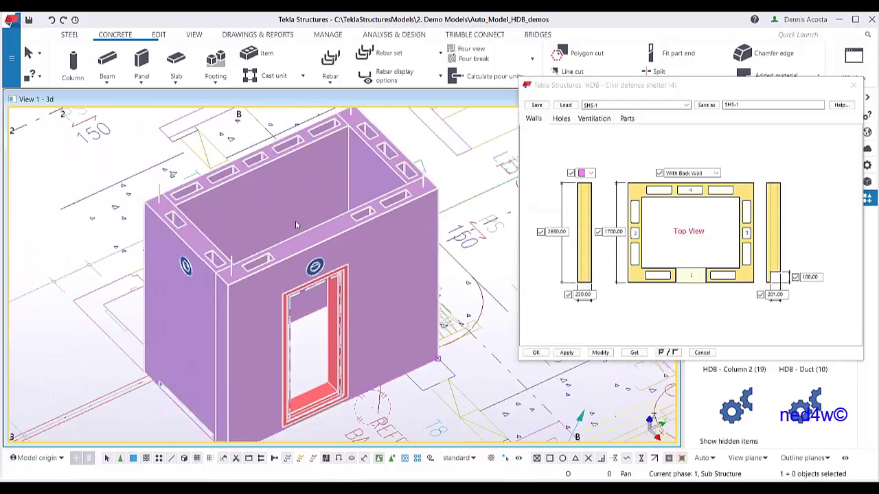
middle_click_drag(312, 218, 310, 249)
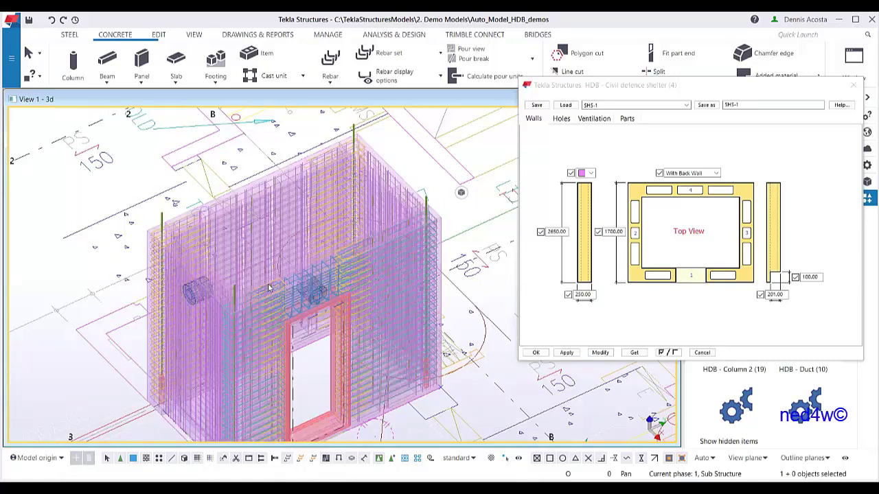
scroll(268, 283, "up", 10)
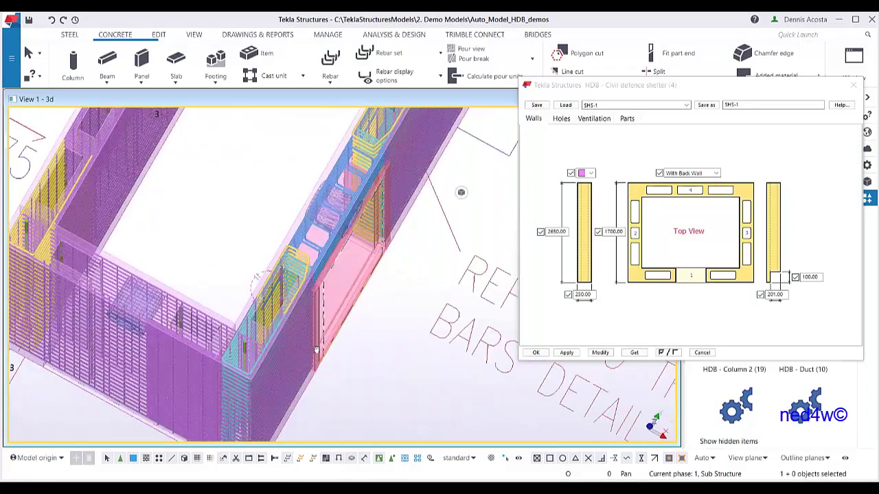
scroll(317, 350, "down", 3)
middle_click_drag(317, 350, 394, 366, "ctrl")
scroll(252, 377, "up", 3)
middle_click_drag(310, 366, 123, 310, "ctrl")
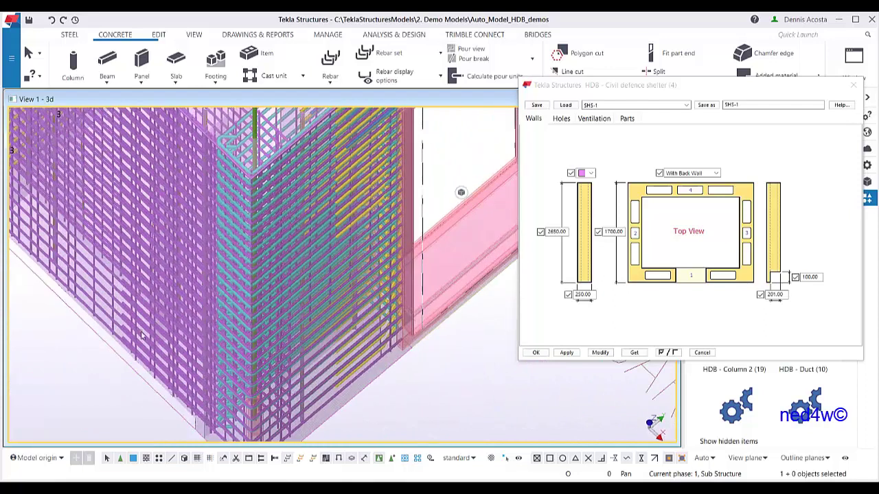
scroll(293, 330, "down", 4)
middle_click_drag(321, 334, 278, 300, "ctrl")
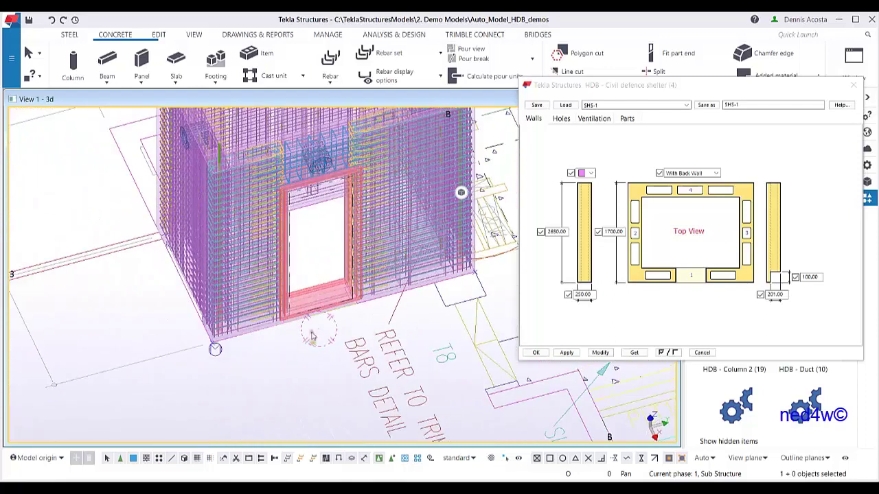
Step: Examine the shelter's reinforcement around the door opening and in the back and side walls
middle_click_drag(311, 336, 351, 294, "ctrl")
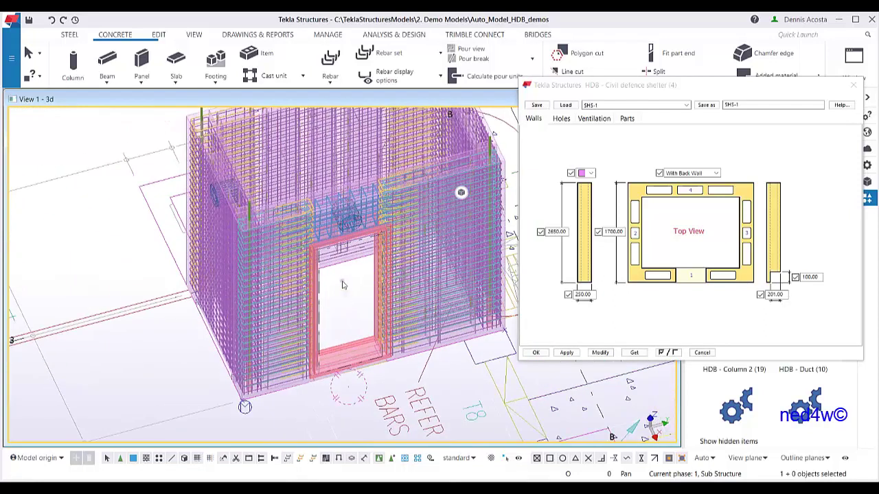
scroll(342, 284, "up", 6)
middle_click_drag(406, 254, 279, 242)
scroll(377, 256, "down", 8)
scroll(235, 278, "up", 6)
mouse_move(278, 241)
middle_mouse_down()
mouse_move(188, 245)
mouse_move(282, 285)
mouse_move(269, 288)
mouse_move(343, 276)
middle_mouse_up()
scroll(293, 286, "down", 2)
scroll(293, 285, "down", 2)
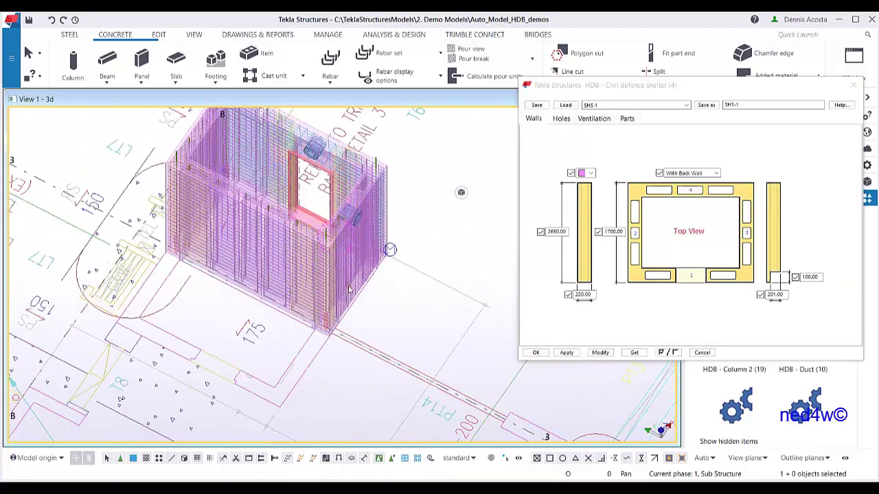
Step: Show the shelter solid and examine the recesses at the base of its back corner against the floor plan outline
scroll(323, 293, "up", 4)
scroll(309, 337, "up", 1)
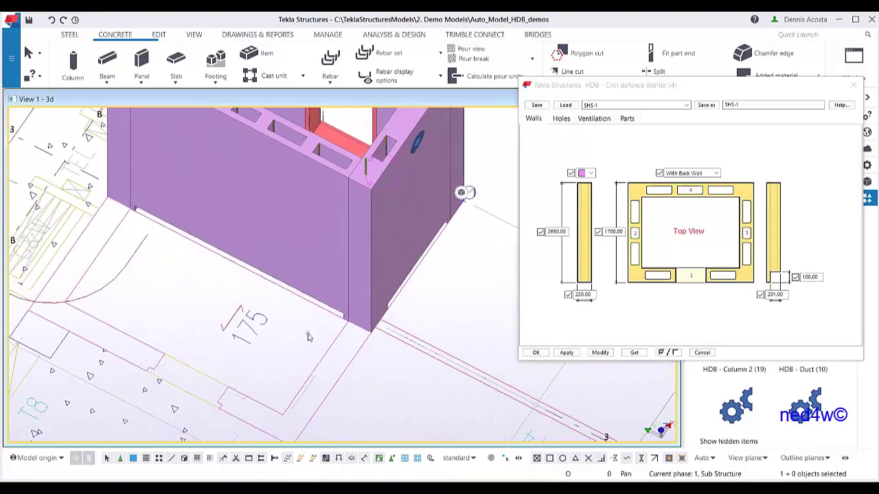
scroll(332, 261, "up", 3)
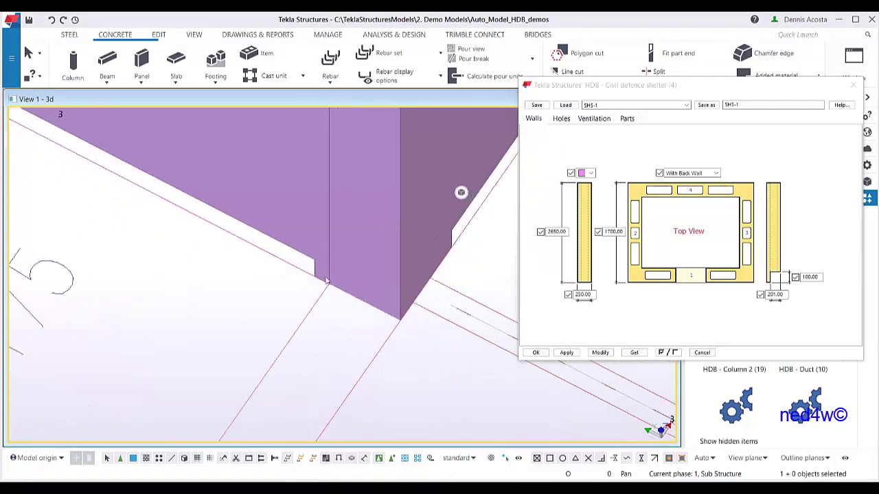
scroll(327, 280, "down", 1)
scroll(305, 306, "down", 4)
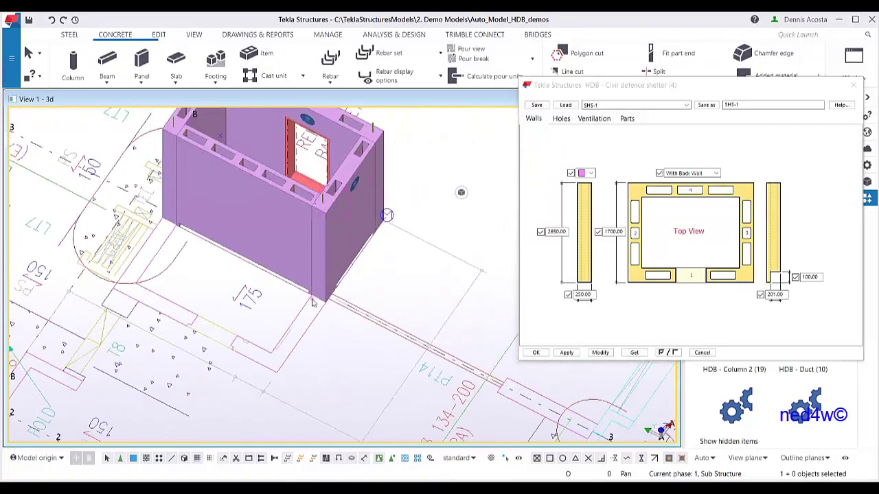
Step: Load the SHS-2 settings for the civil defence shelter, set it to Without Back Wall and apply them
left_click(635, 105)
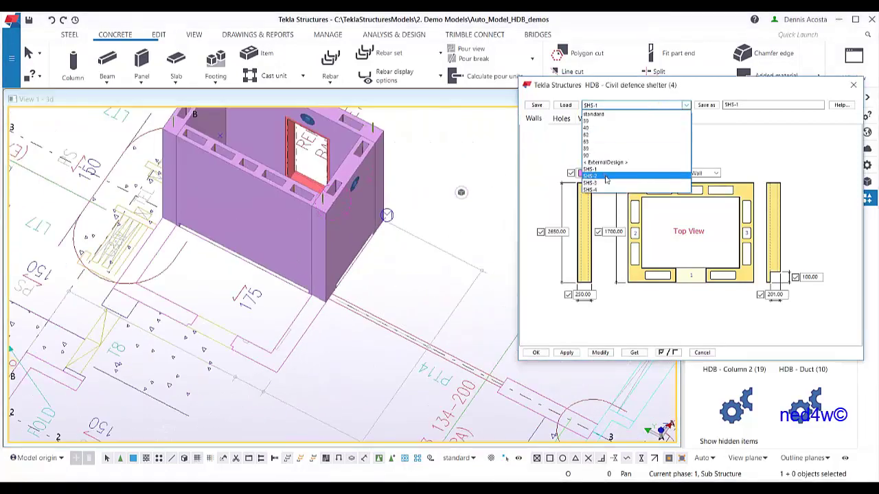
left_click(605, 178)
left_click(567, 106)
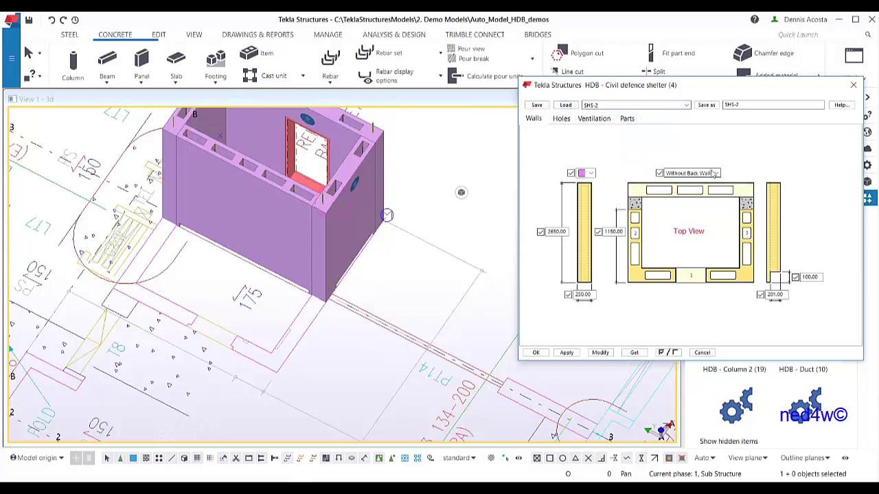
left_click(716, 173)
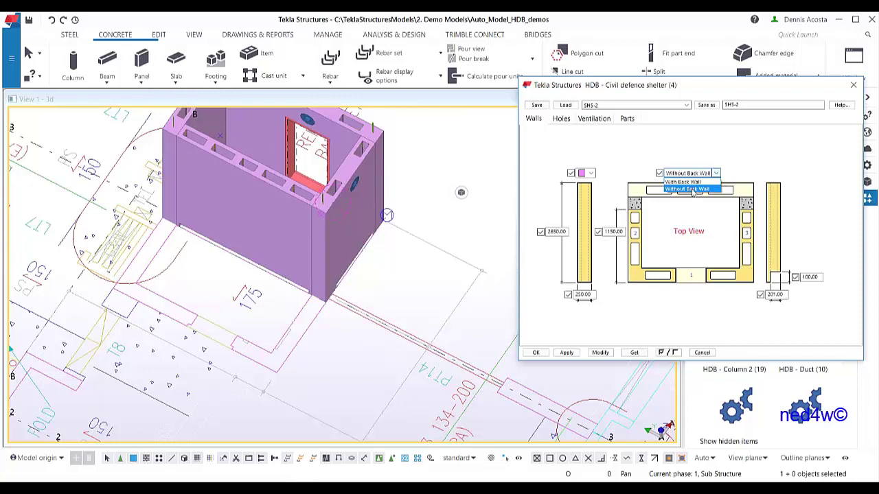
left_click(689, 188)
left_click(566, 352)
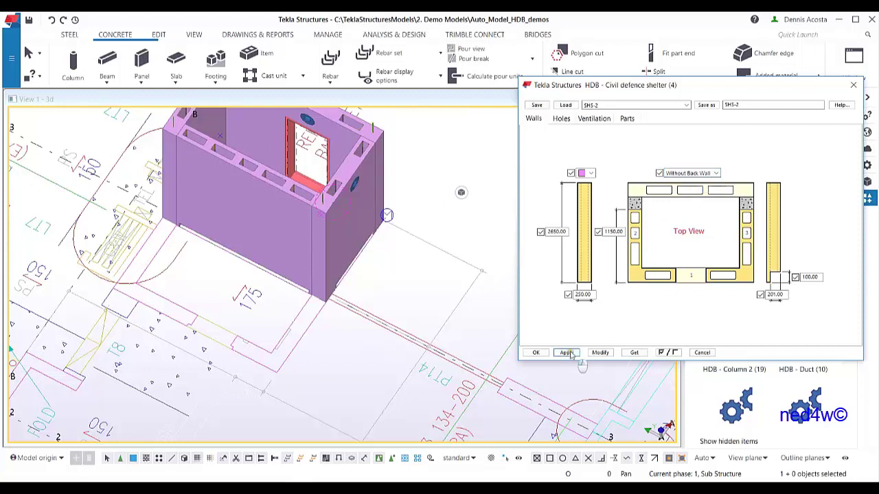
Step: Place the shelter without back wall between the two outer corners of the adjacent shelter's door-side wall on the floor plan
left_click_drag(723, 93, 654, 335)
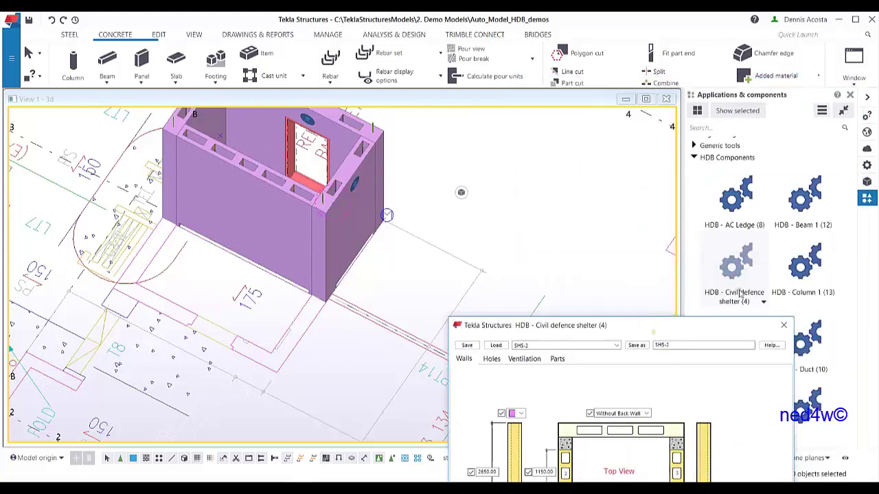
left_click(748, 277)
scroll(51, 313, "up", 3)
scroll(143, 287, "up", 2)
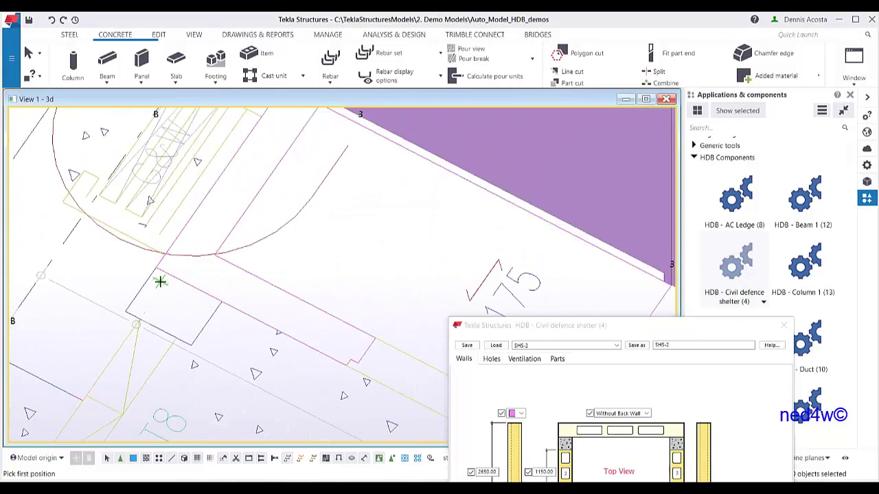
left_click(155, 269)
scroll(322, 303, "down", 2)
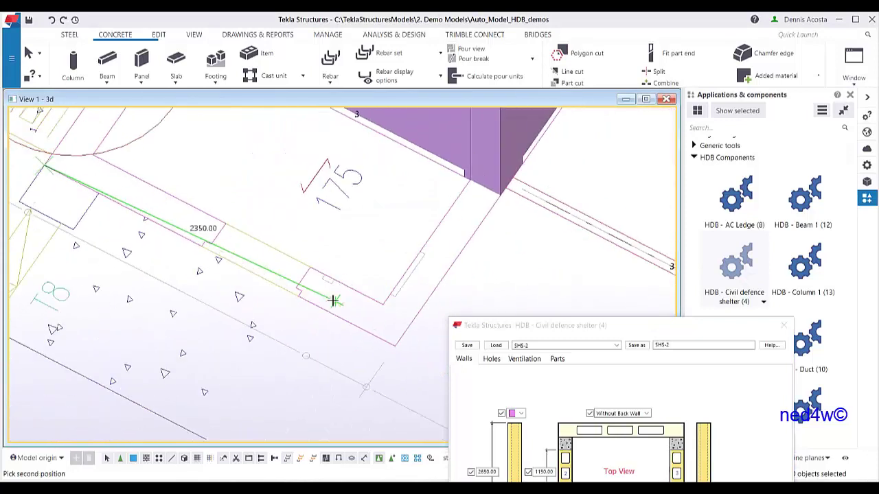
left_click(395, 341)
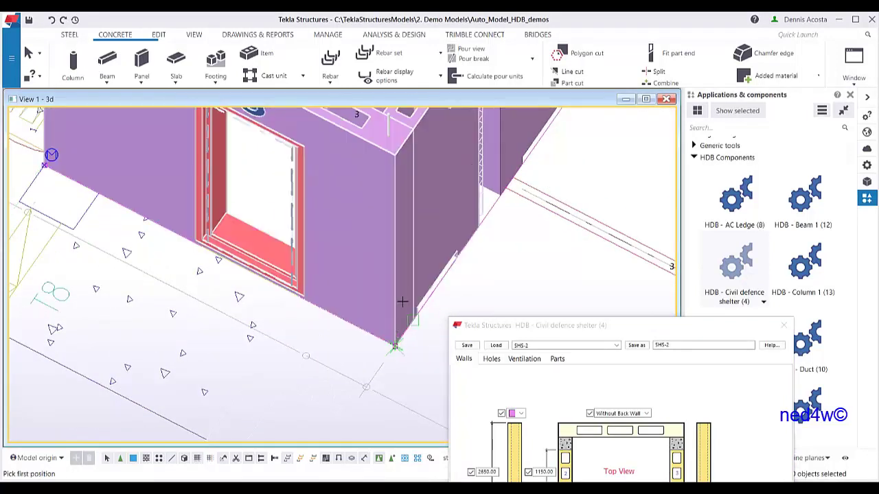
Step: Examine how the shelter without back wall meets the neighbouring shelter from several sides, and close the shelter properties
scroll(406, 334, "down", 3)
scroll(386, 265, "up", 2)
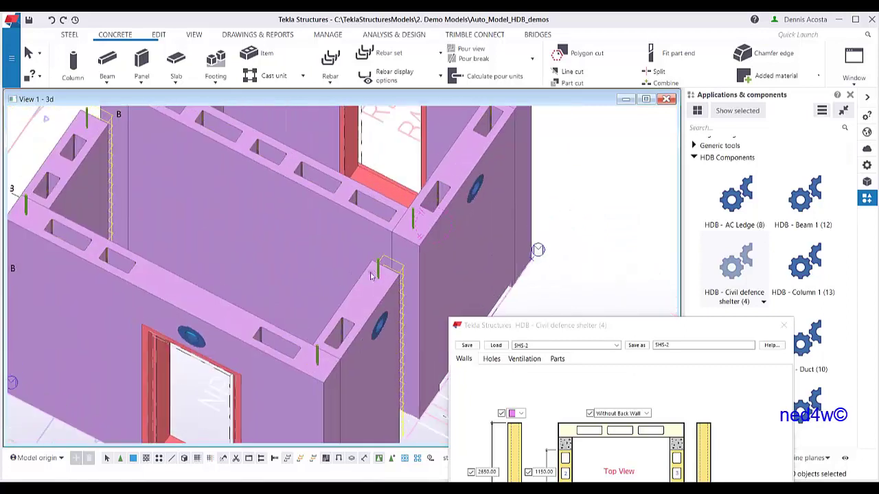
mouse_move(374, 260)
middle_mouse_down("ctrl")
mouse_move(201, 233)
mouse_move(360, 264)
middle_mouse_up("ctrl")
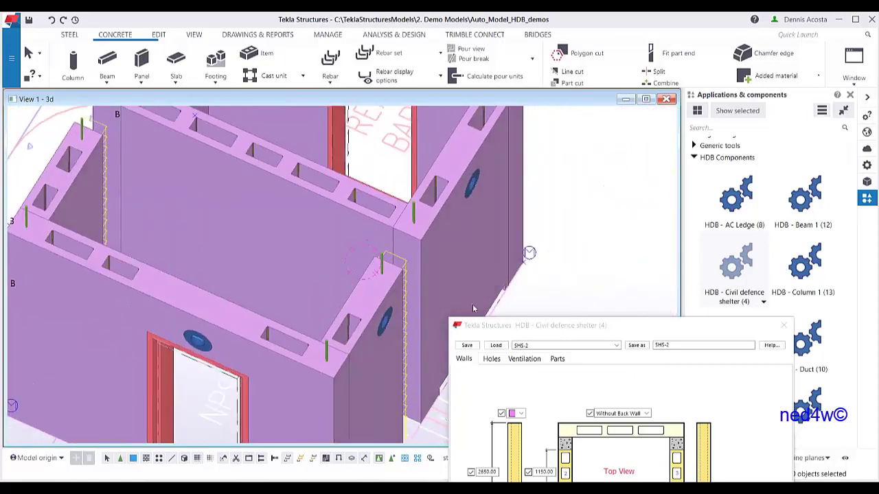
left_click_drag(540, 325, 564, 139)
scroll(241, 254, "down", 3)
middle_click_drag(260, 237, 156, 238)
scroll(156, 238, "down", 2)
scroll(240, 240, "down", 2)
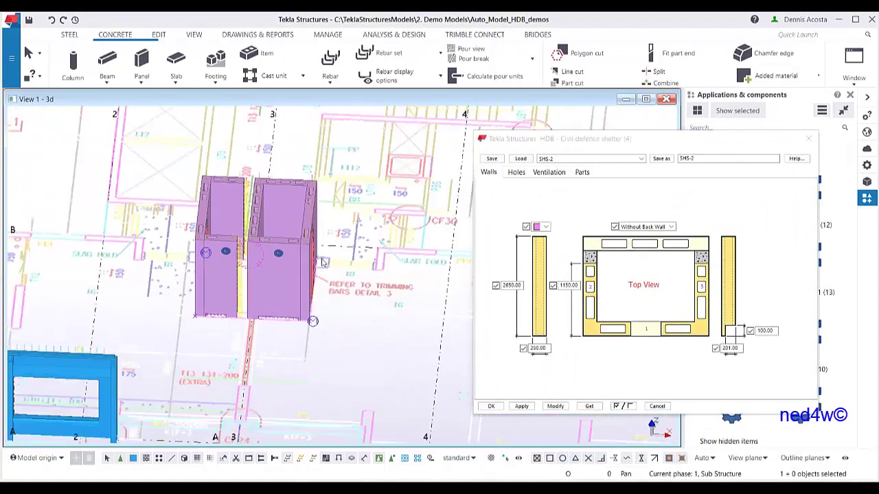
middle_click_drag(323, 267, 296, 254, "ctrl")
scroll(296, 254, "down", 2)
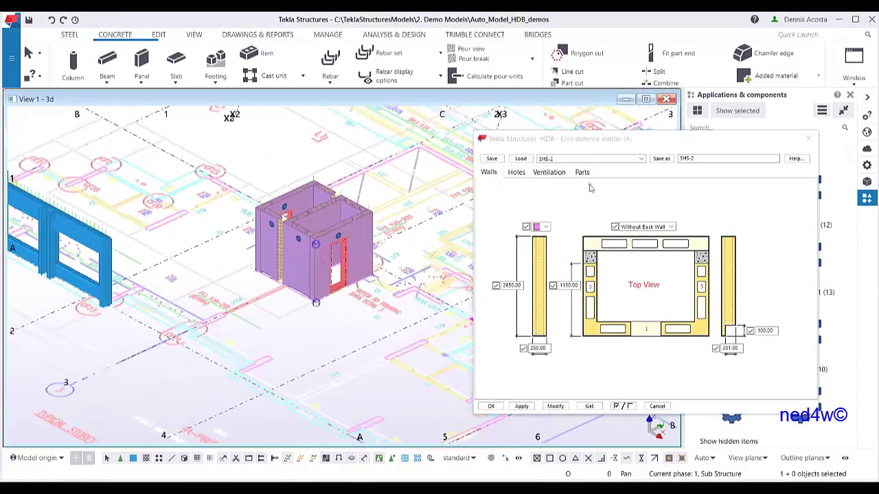
left_click(808, 139)
Step: Place an HDB refuse chute with the standard settings at the chute outline beside LT12 on the floor plan
scroll(460, 225, "up", 5)
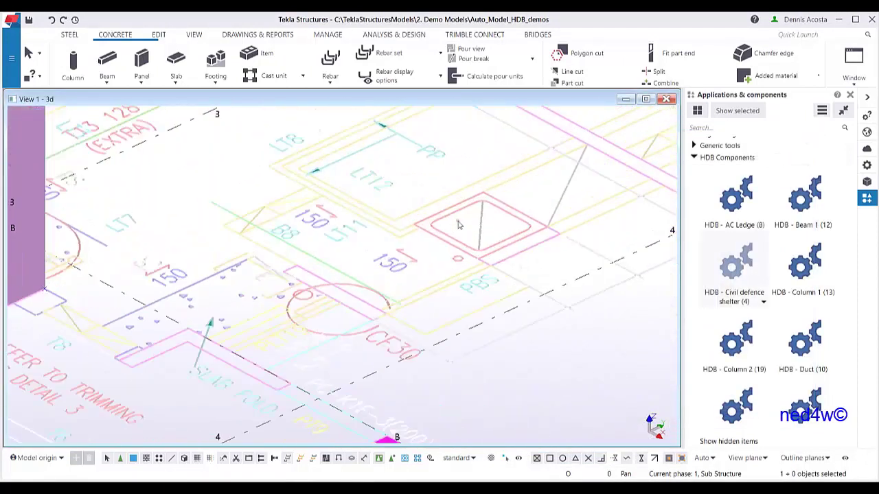
scroll(460, 225, "up", 6)
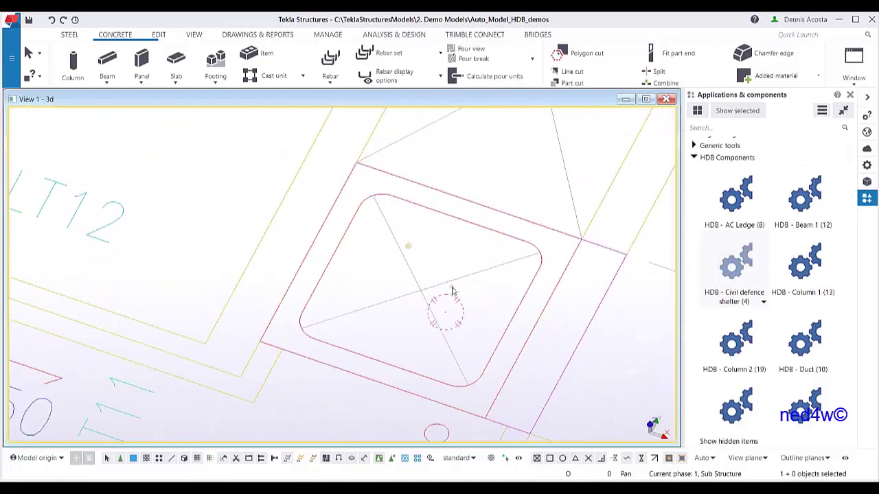
scroll(452, 291, "down", 3)
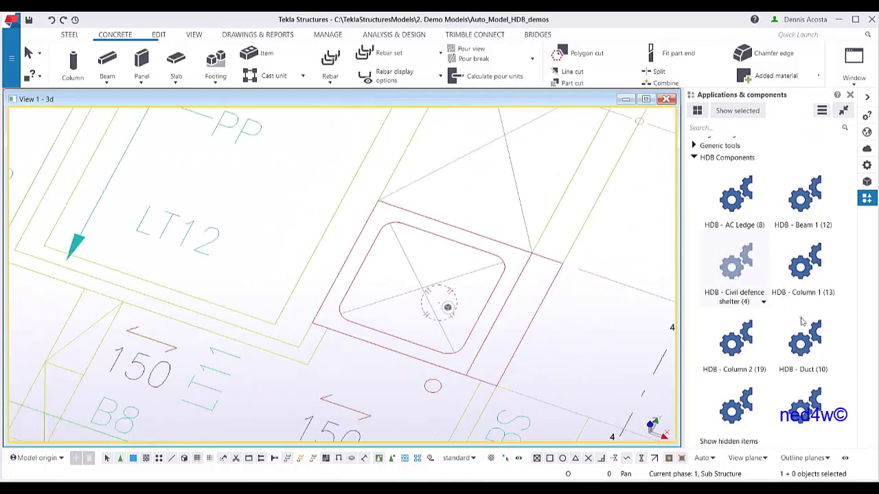
scroll(808, 340, "down", 3)
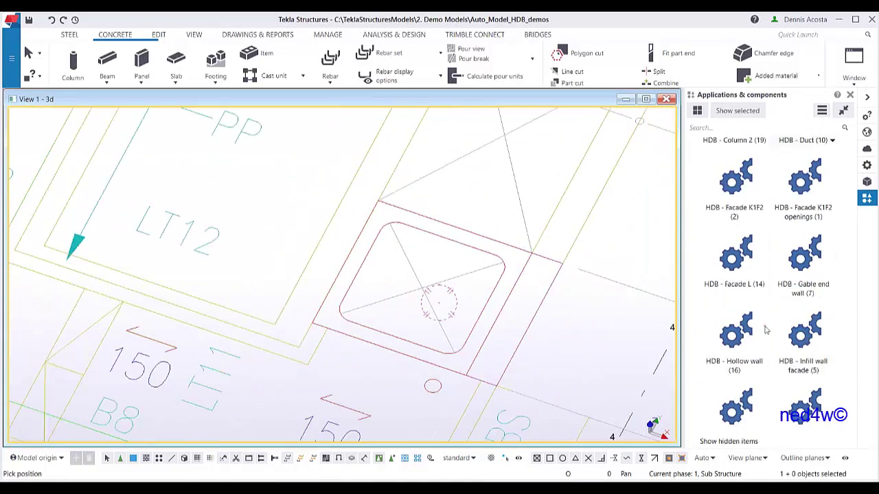
scroll(766, 330, "down", 3)
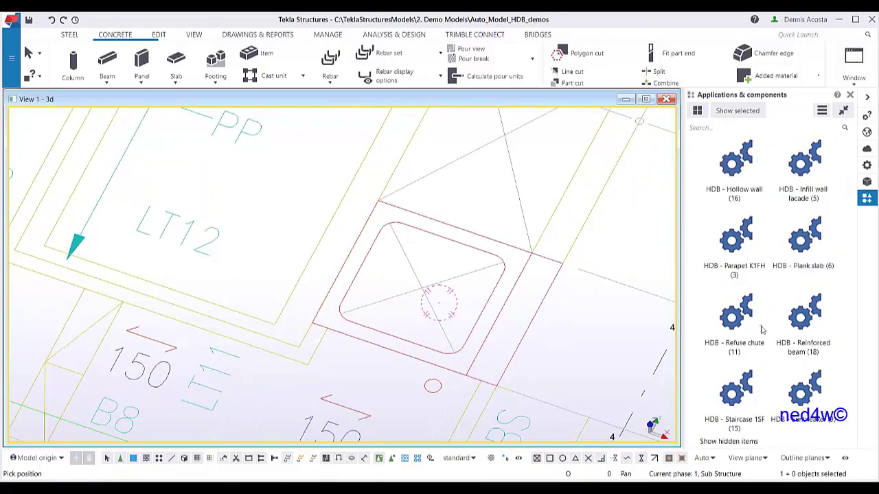
double_click(738, 330)
middle_click_drag(565, 261, 614, 280)
scroll(614, 281, "down", 1)
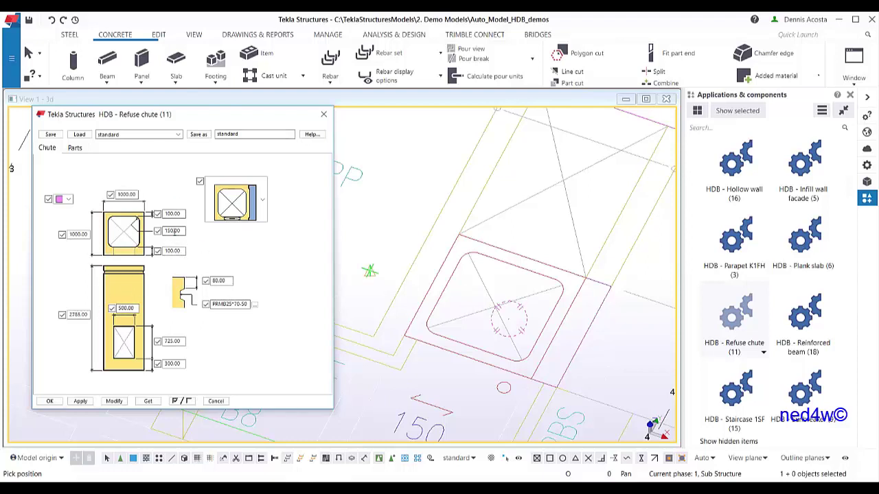
left_click(494, 307)
scroll(494, 307, "down", 6)
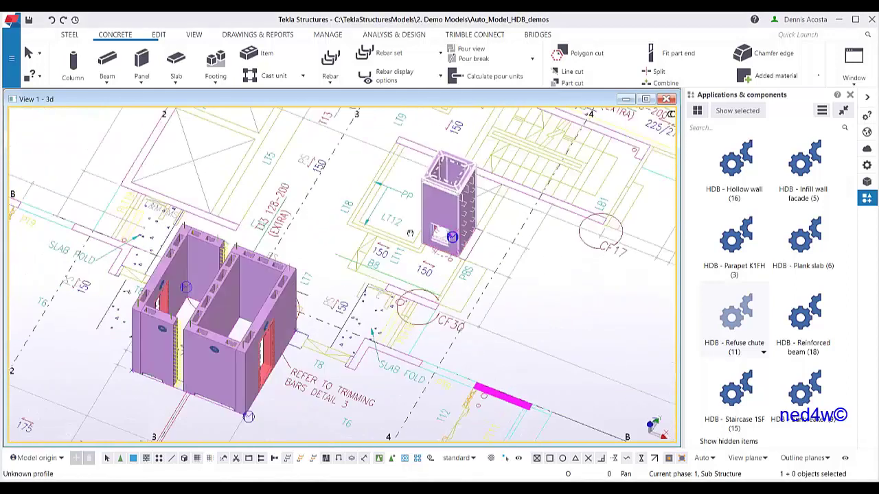
Step: Review the available HDB components and view the facades, shelters and refuse chute together over the typical storey floor plan
scroll(410, 234, "down", 4)
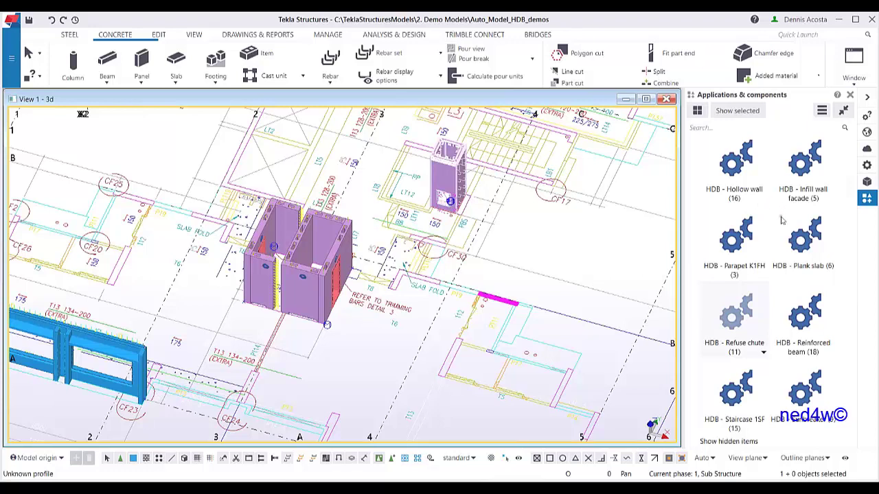
scroll(776, 244, "up", 10)
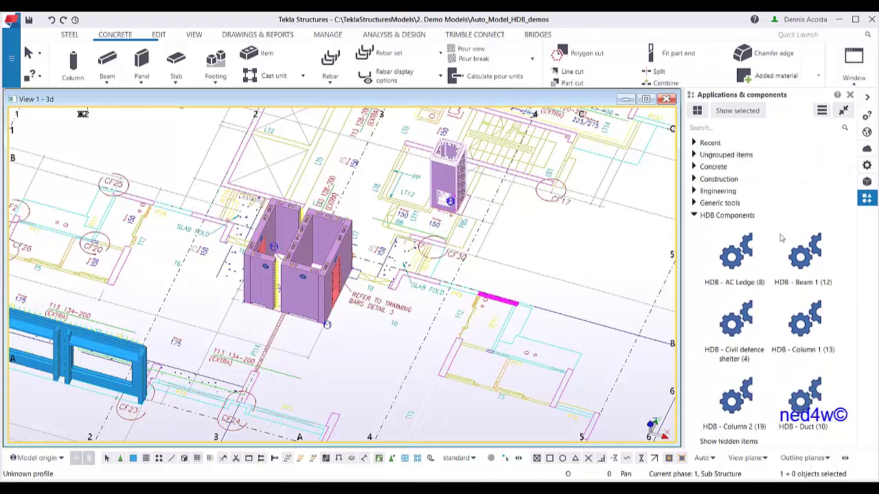
scroll(780, 240, "down", 5)
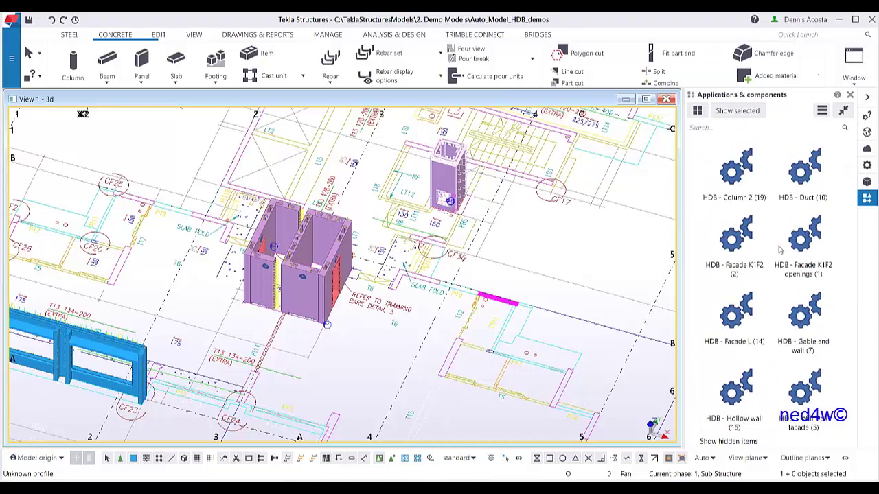
scroll(780, 251, "down", 3)
scroll(453, 302, "down", 2)
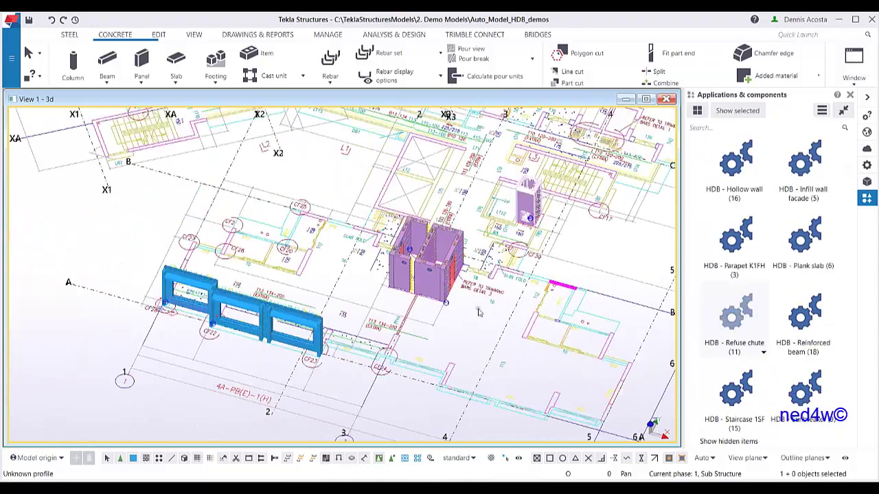
middle_click_drag(412, 312, 520, 257, "ctrl")
middle_click_drag(501, 223, 481, 296, "ctrl")
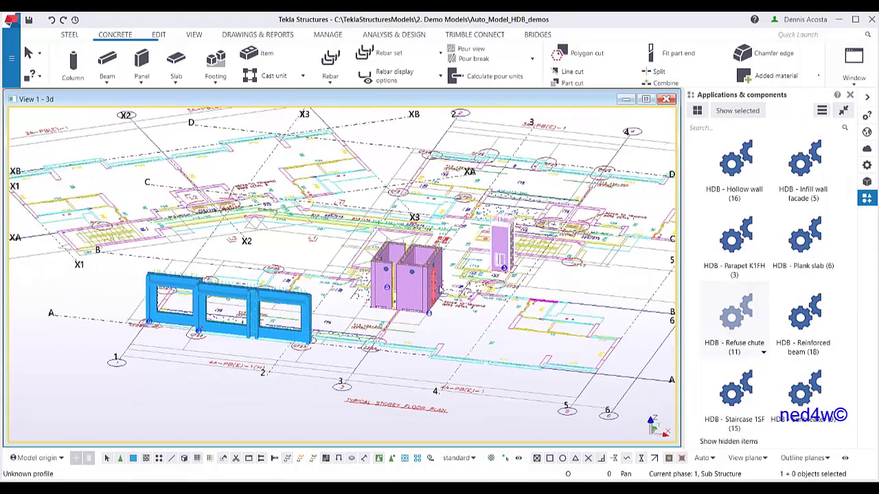
middle_click_drag(418, 256, 423, 263)
Step: Interrupt the active command and remove both shelters and the refuse chute, keeping only the facades in the model
right_click(394, 168)
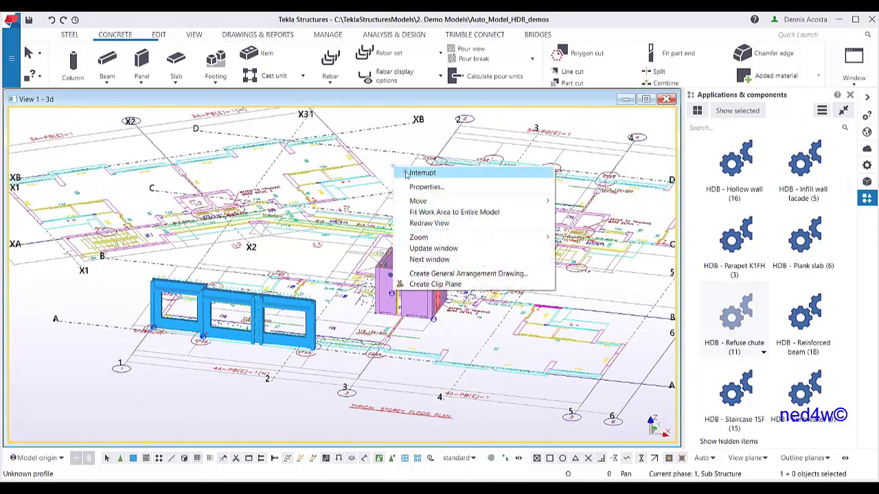
left_click(400, 172)
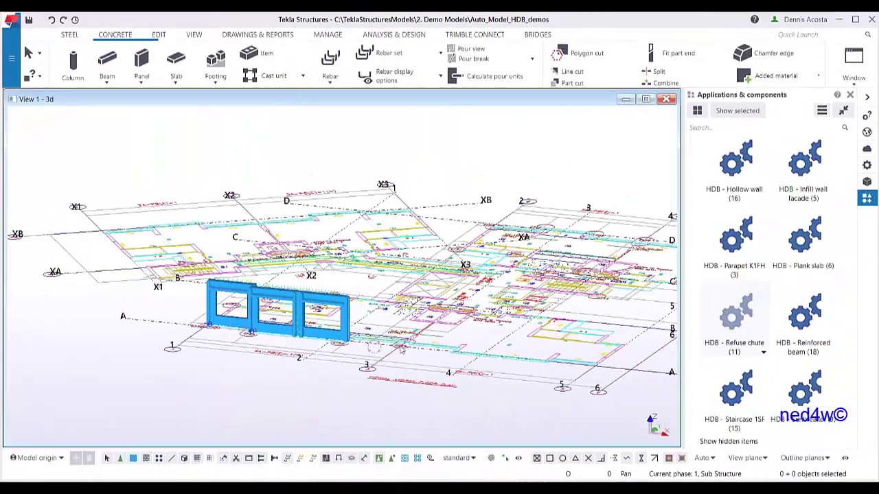
middle_click_drag(417, 338, 407, 322)
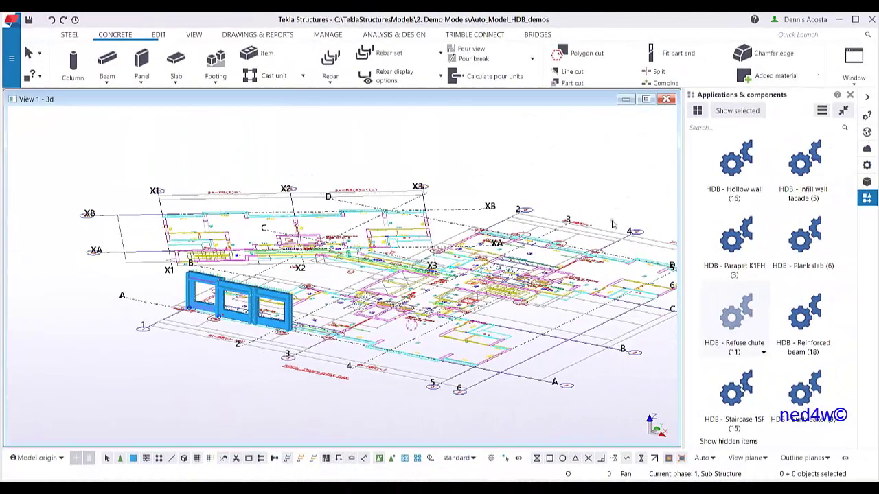
Step: Close the component catalogue and enlarge the 3D view to fill the workspace
left_click(850, 95)
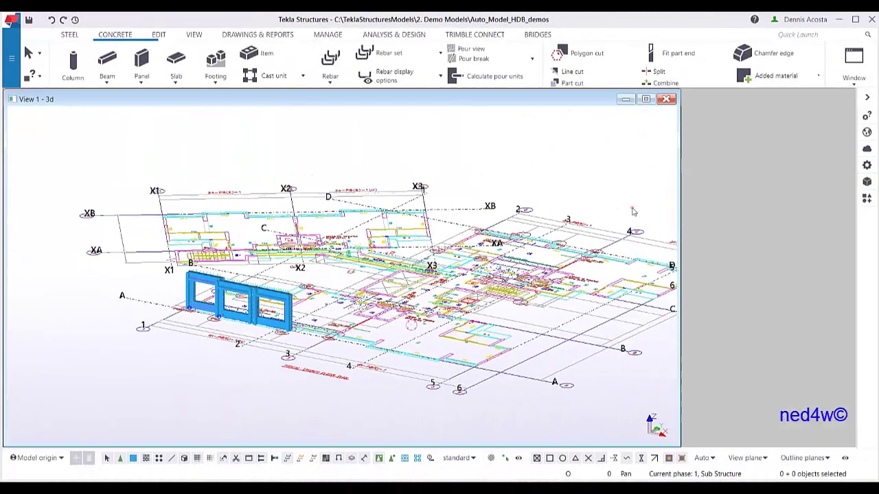
left_click(550, 166)
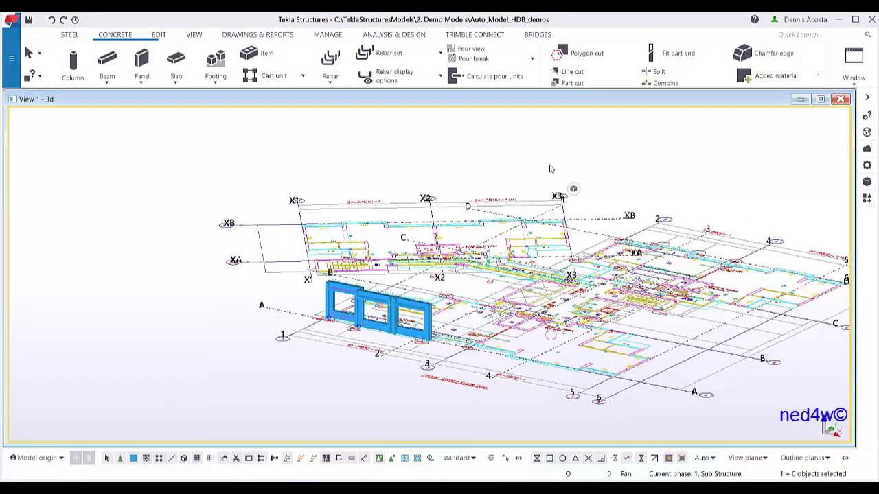
scroll(343, 315, "up", 5)
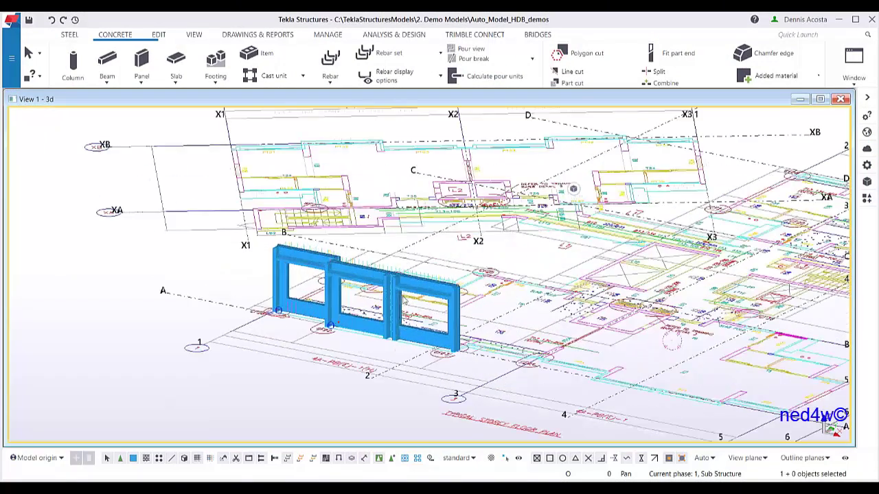
Step: Check the HDB component catalogue again, close it, and examine the modelled facades against the whole typical storey floor plan
left_click(867, 199)
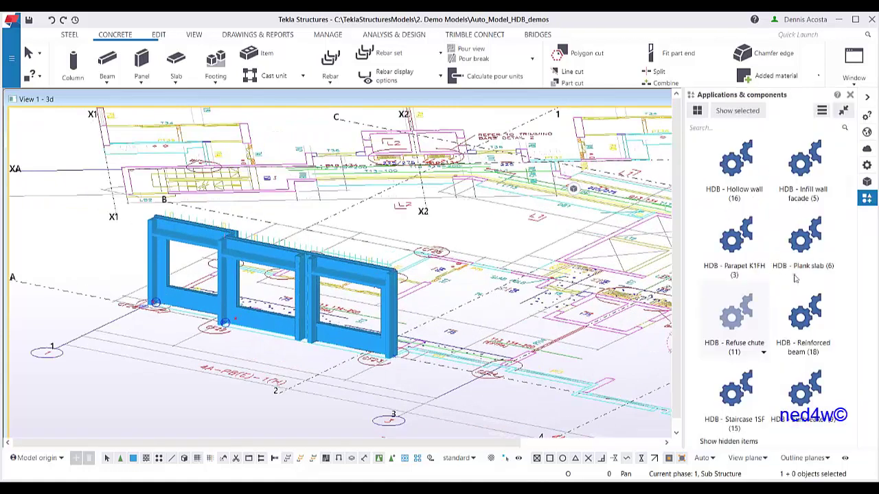
left_click(850, 95)
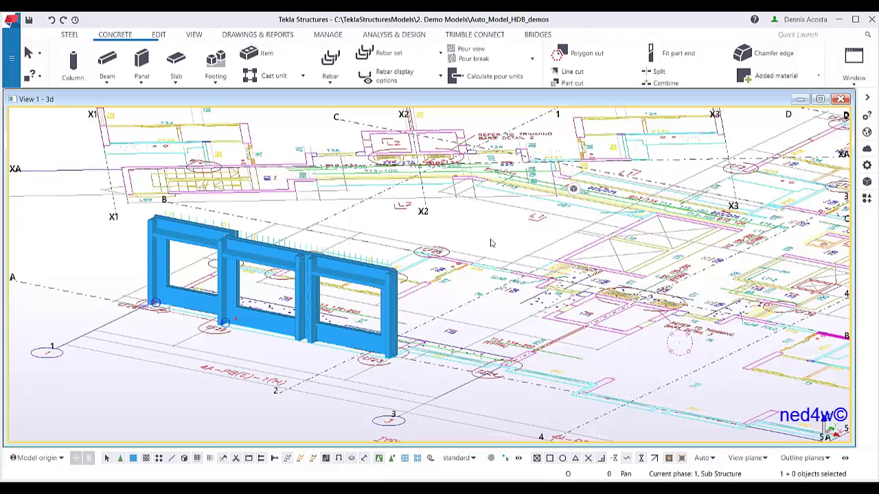
middle_click_drag(392, 306, 344, 329)
scroll(343, 333, "down", 2)
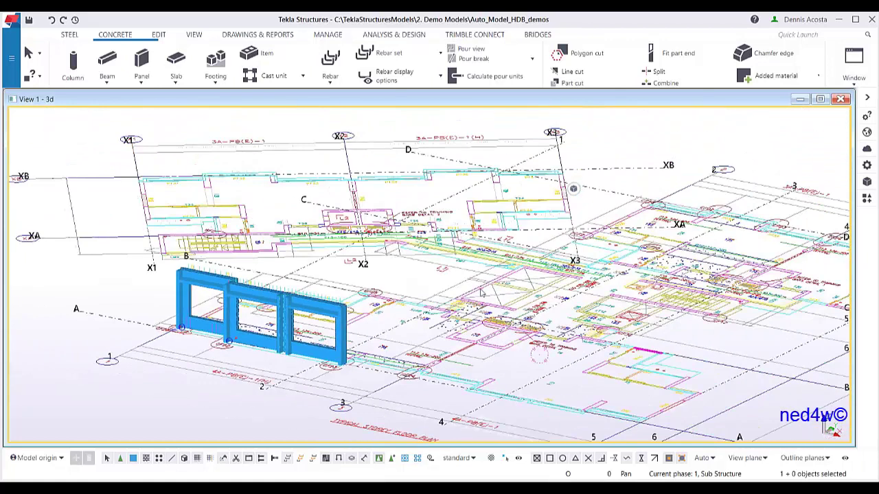
middle_click_drag(454, 248, 506, 379, "ctrl")
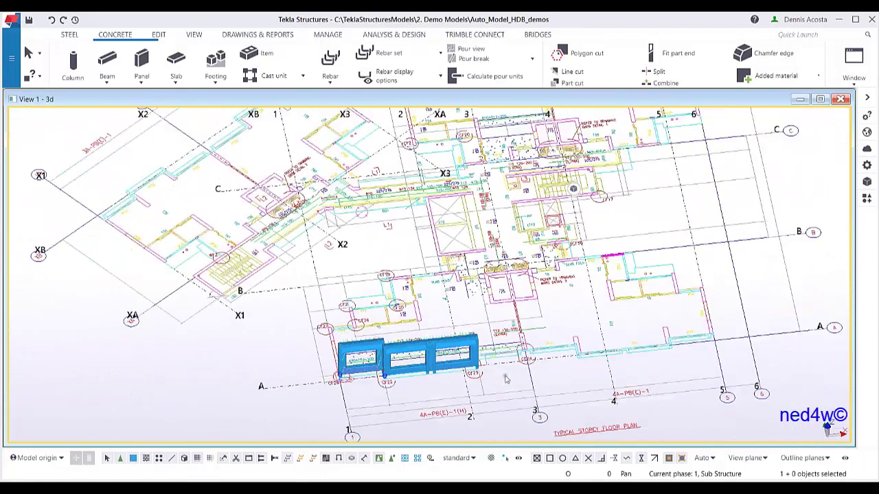
middle_click_drag(636, 339, 615, 375)
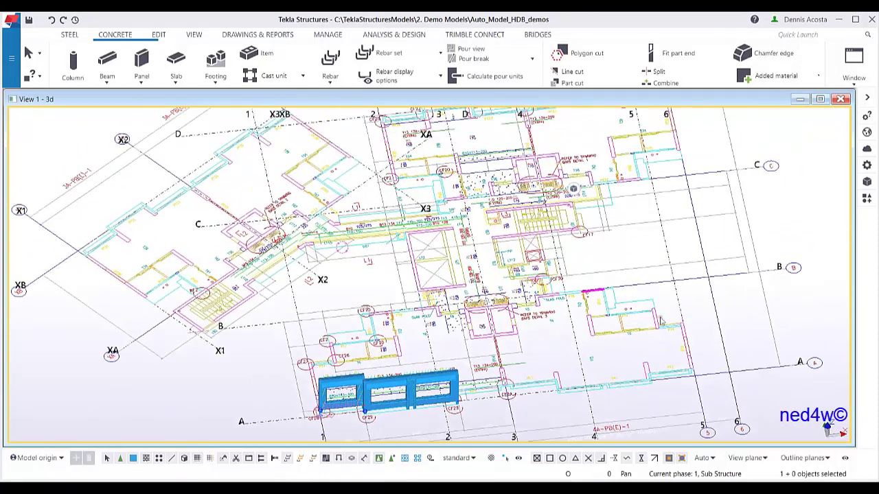
Step: Switch to the HDB.csv spreadsheet in Excel and widen column B to fit the component names
middle_click_drag(564, 248, 503, 298)
scroll(578, 306, "down", 3)
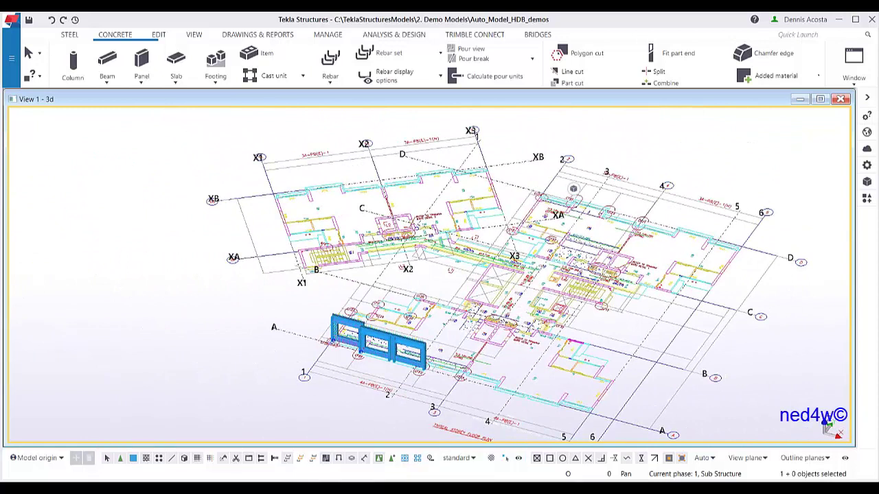
left_click(413, 488)
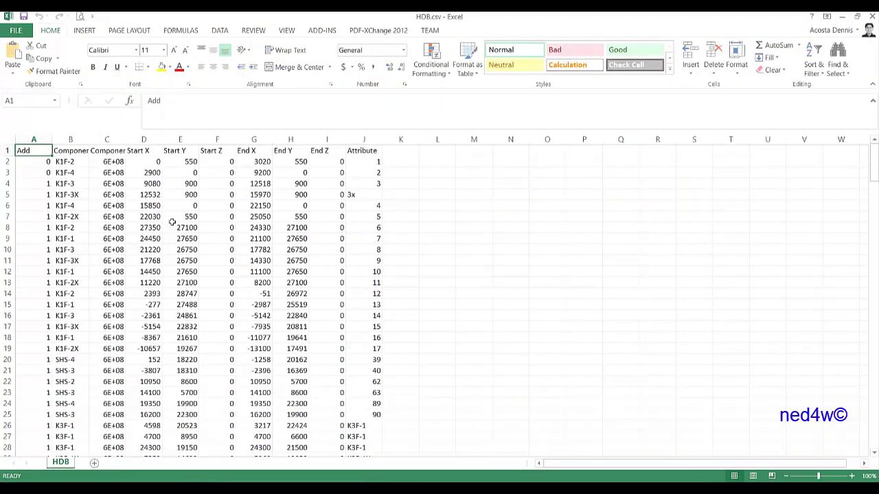
double_click(88, 139)
left_click(73, 166)
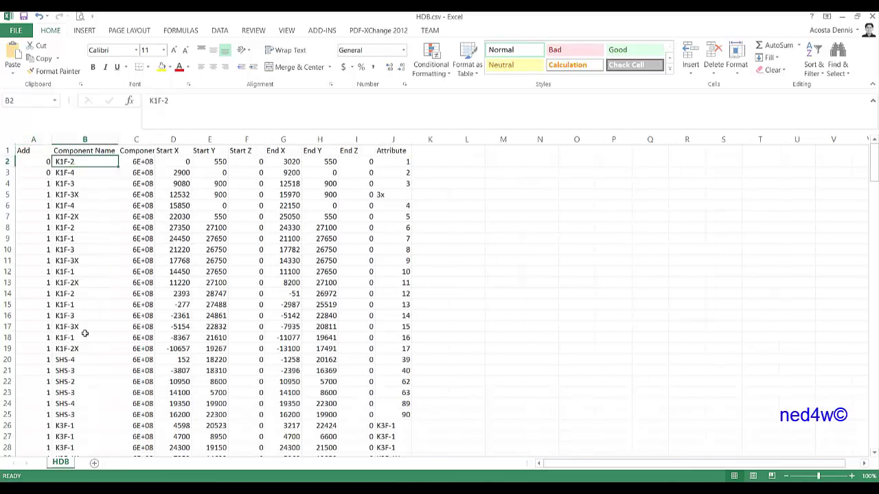
Step: Look through the listed component names and widen column C so the full component IDs are readable
scroll(86, 330, "down", 10)
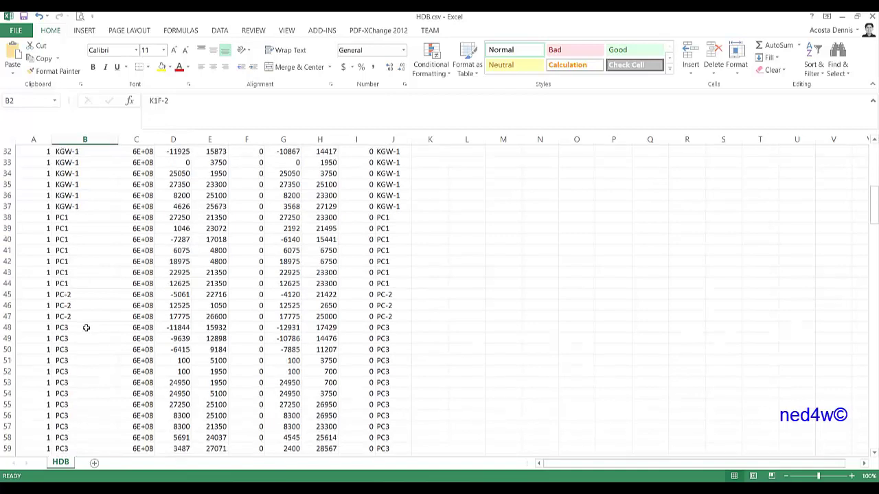
scroll(79, 302, "down", 3)
scroll(102, 225, "up", 10)
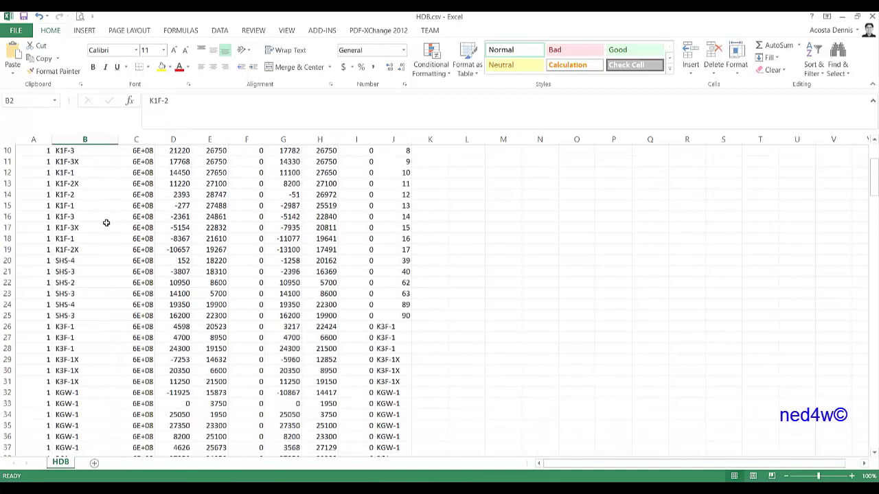
scroll(107, 224, "up", 3)
left_click_drag(156, 139, 197, 139)
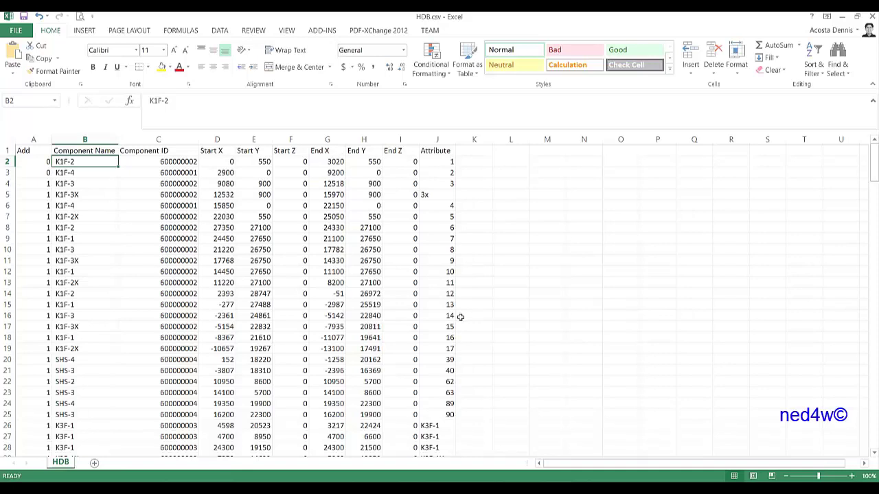
Step: Review the start and end coordinates and attributes down the HDB.csv list, and return to the Tekla Structures model
scroll(460, 310, "down", 19)
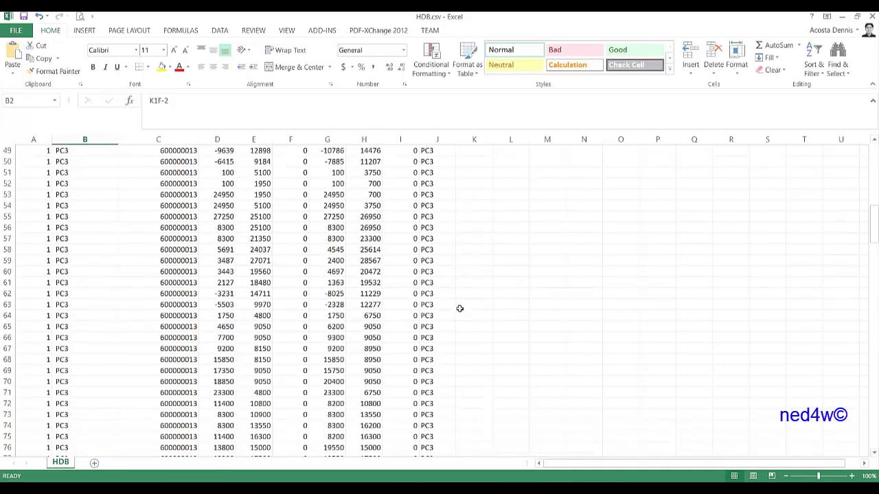
scroll(460, 308, "up", 19)
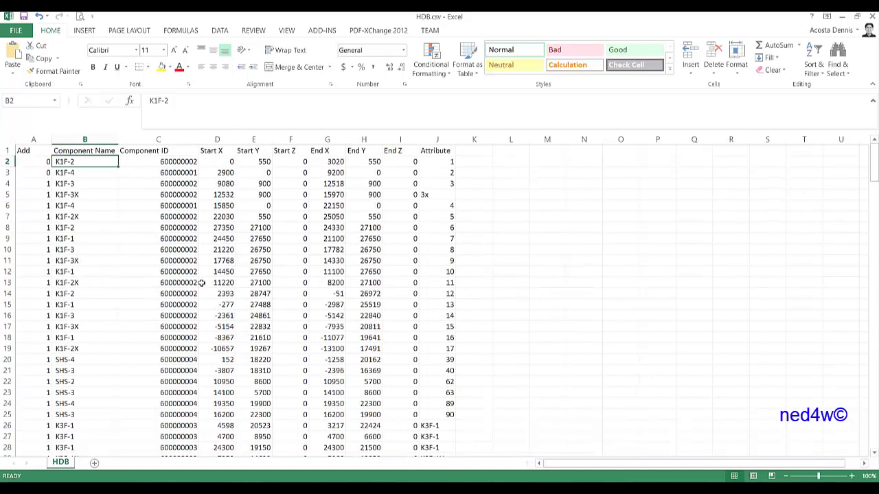
left_click(842, 18)
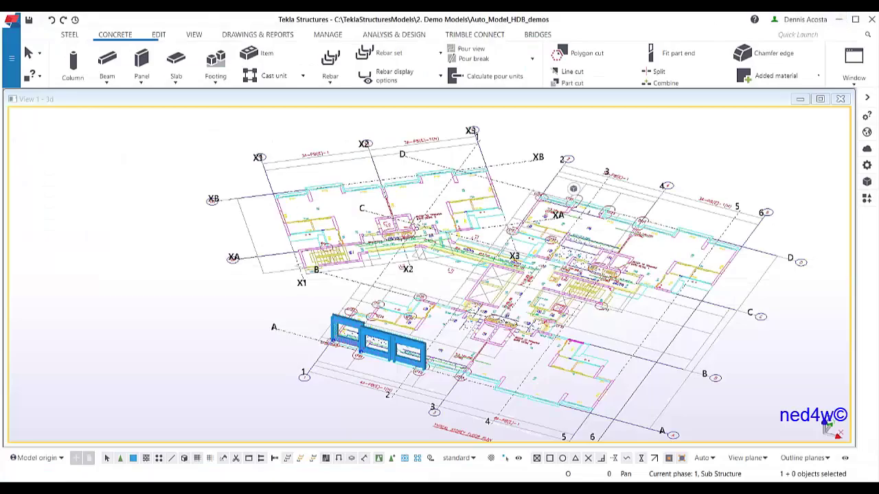
Step: Set the TS Auto Model tool to Precast Components only and move its window clear of the facades
left_click_drag(249, 178, 144, 127)
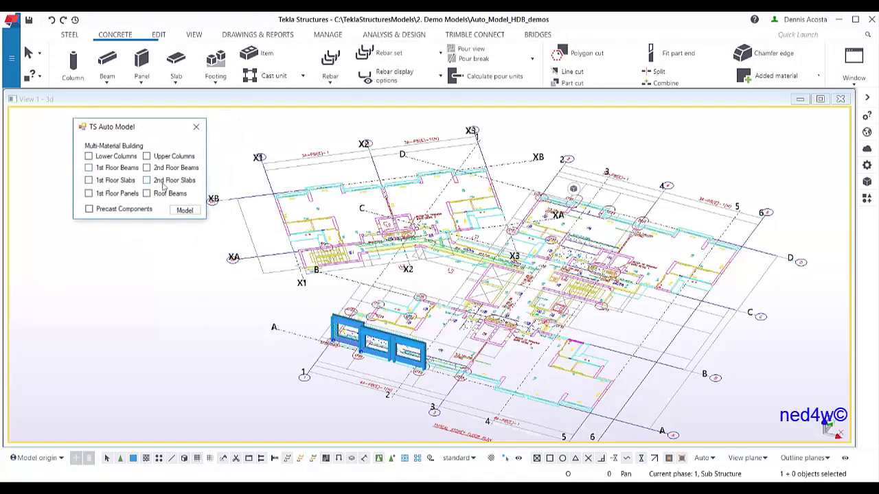
left_click_drag(151, 130, 153, 136)
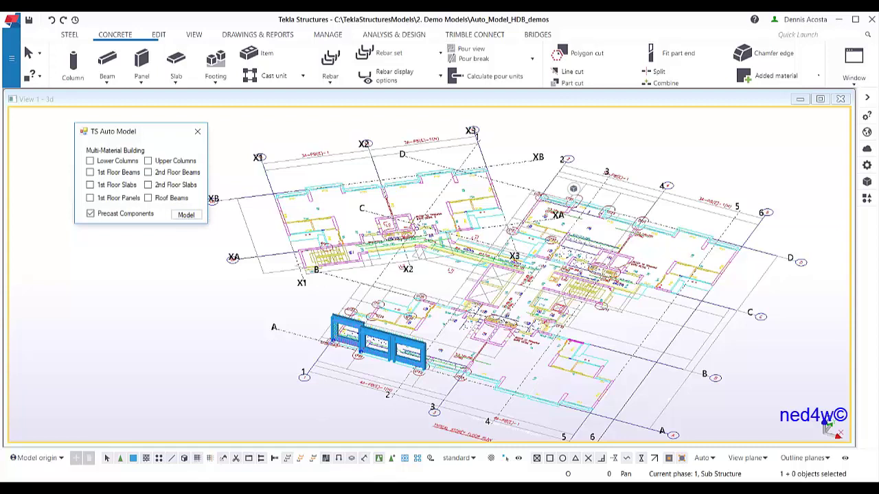
key("alt+Tab")
left_click_drag(159, 131, 601, 156)
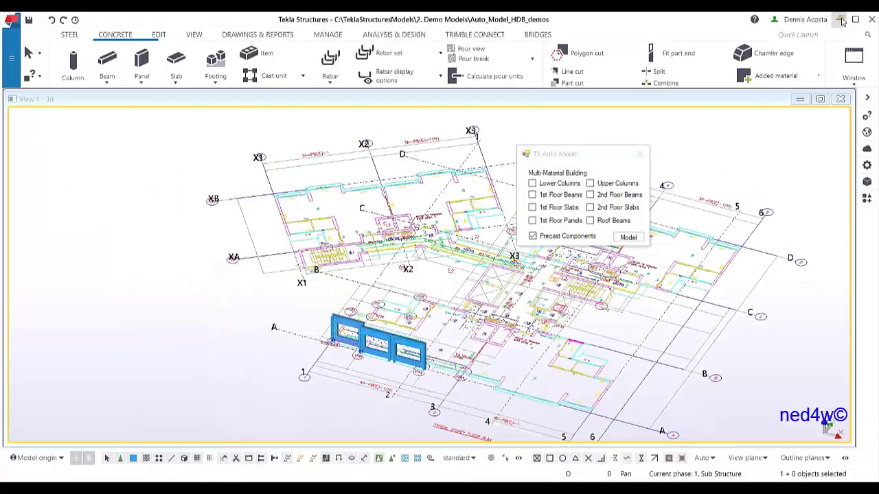
left_click(840, 20)
Step: Generate the precast components over the floor plan with TS Auto Model and inspect the modelled storeys
middle_click_drag(408, 271, 306, 284)
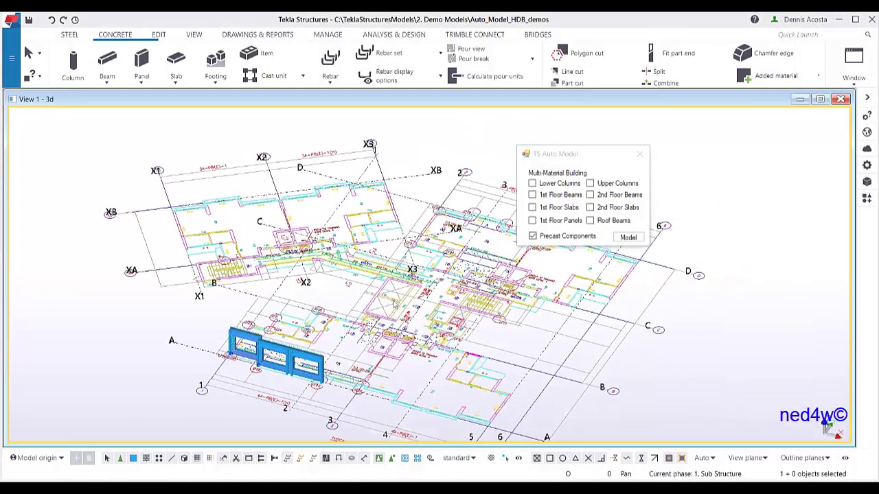
middle_click_drag(415, 318, 421, 287, "ctrl")
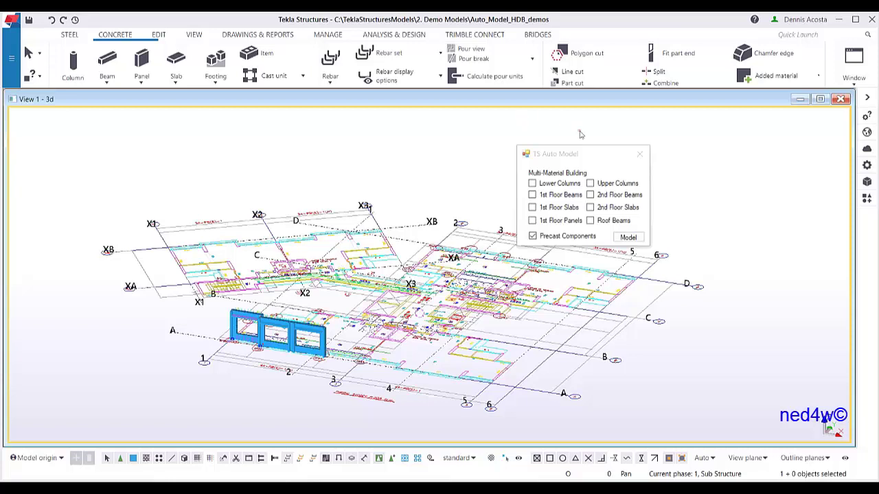
left_click_drag(589, 155, 608, 121)
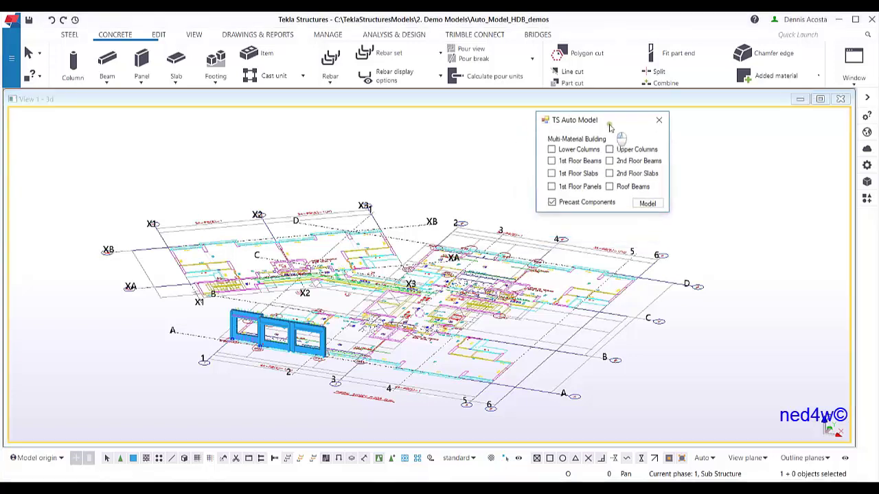
left_click(648, 204)
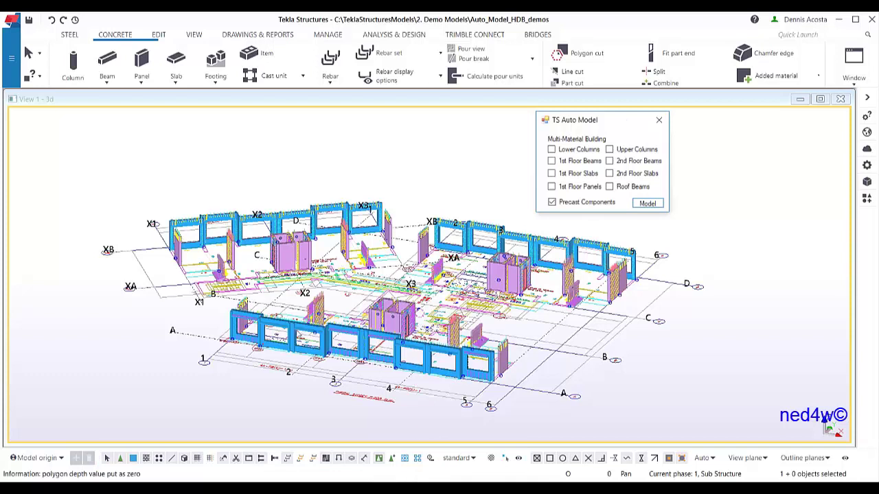
middle_click_drag(282, 329, 445, 298, "ctrl")
scroll(409, 313, "up", 3)
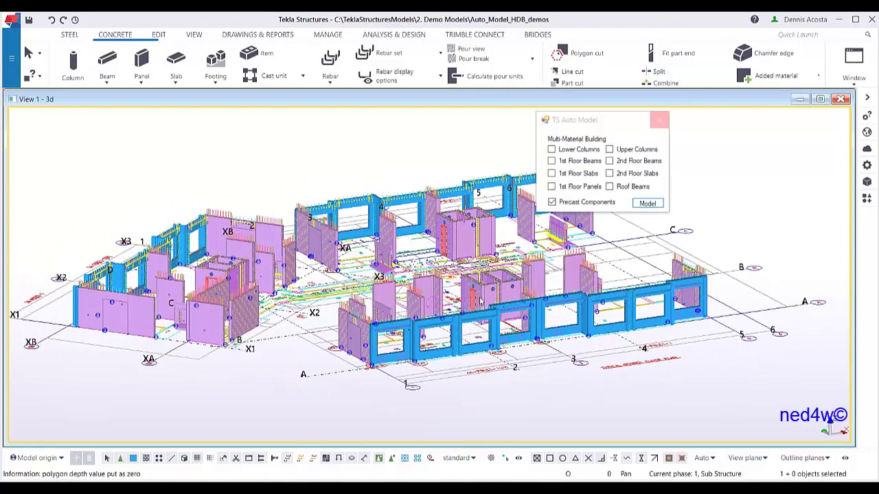
middle_click_drag(751, 254, 714, 273)
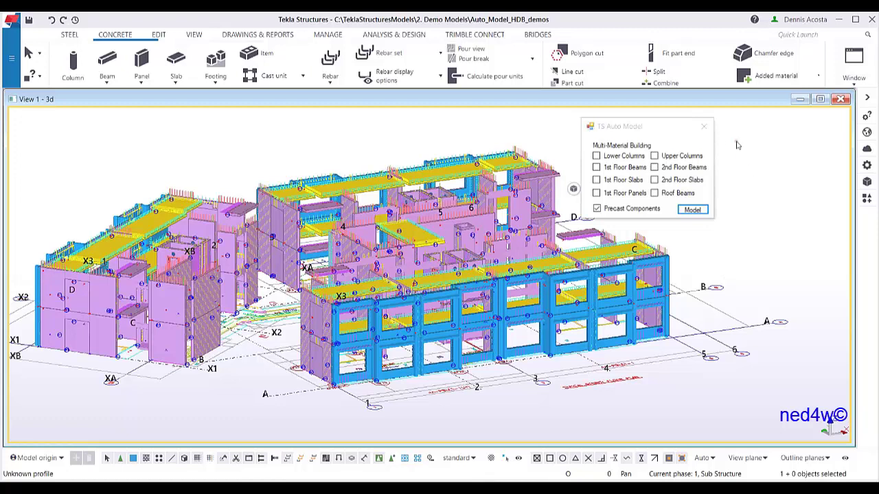
Step: Move the TS Auto Model window aside and close it
left_click_drag(666, 130, 729, 136)
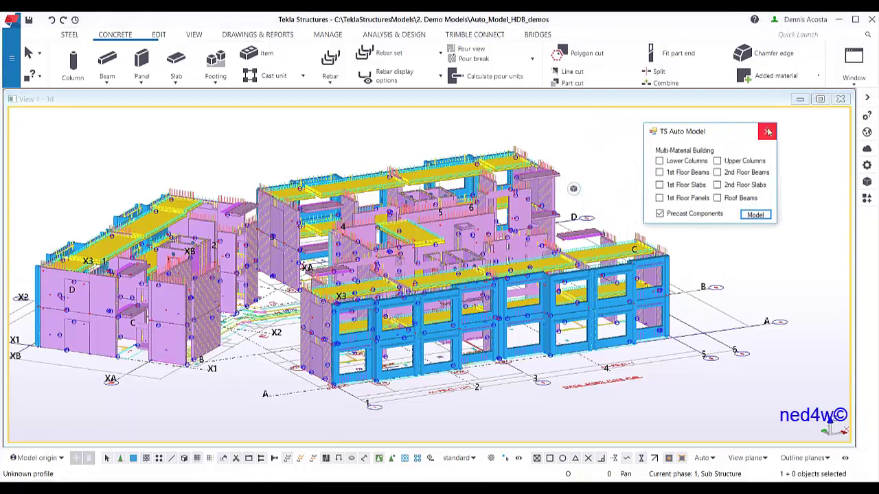
left_click(768, 133)
scroll(714, 227, "down", 3)
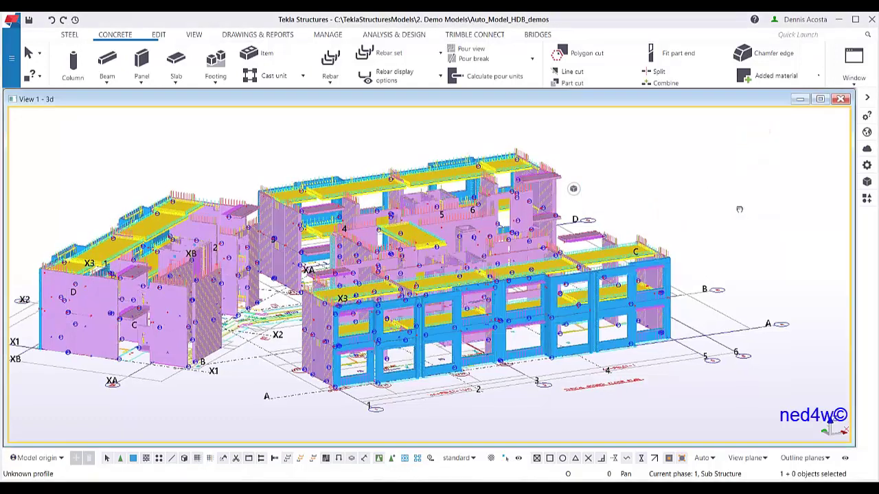
Step: Select all precast components of the upper storey in a level front view and start a linear copy of them
mouse_move(717, 225)
middle_mouse_down("ctrl")
mouse_move(708, 207)
mouse_move(708, 219)
middle_mouse_up("ctrl")
scroll(659, 194, "up", 3)
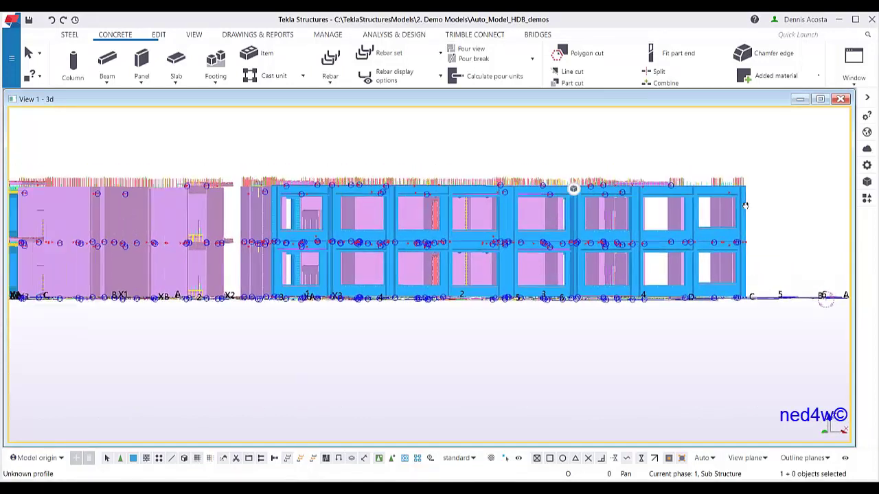
left_click_drag(802, 154, 36, 234)
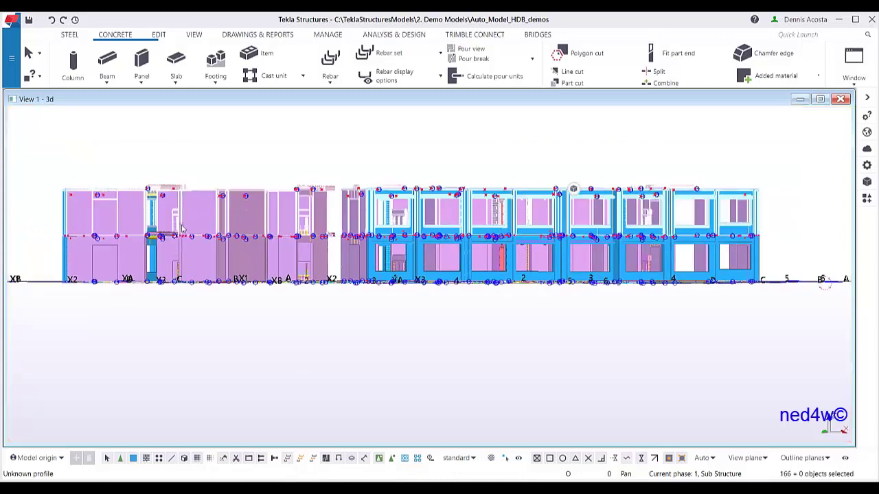
right_click(508, 199)
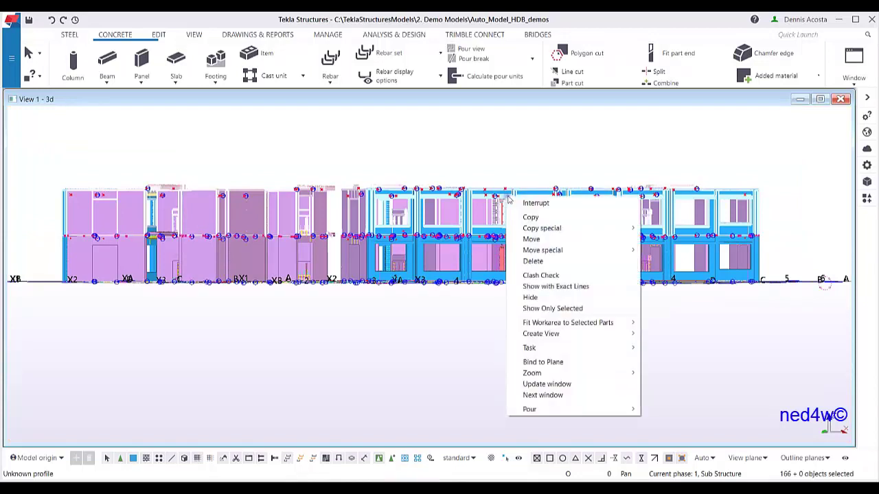
mouse_move(628, 229)
left_click(655, 229)
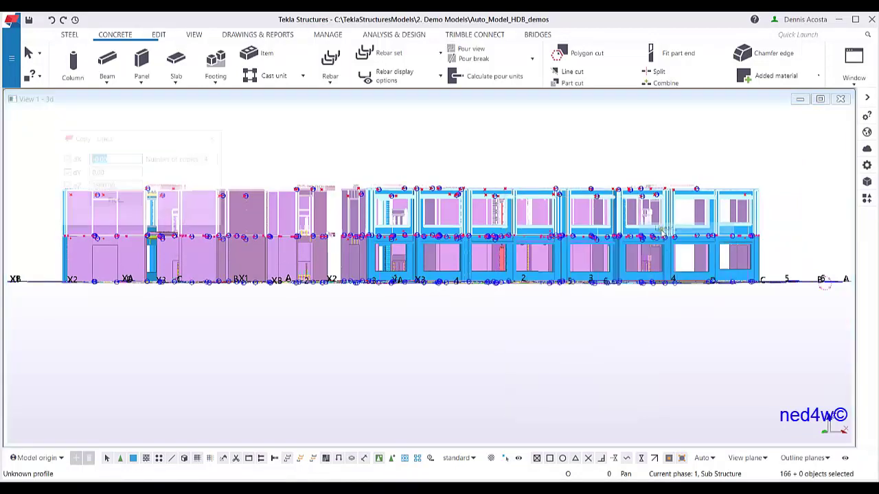
Step: Copy the selected storey upward with 8 copies at a dZ spacing of 2885
middle_click_drag(381, 213, 416, 239, "ctrl")
scroll(499, 195, "down", 2)
middle_click_drag(499, 195, 528, 292)
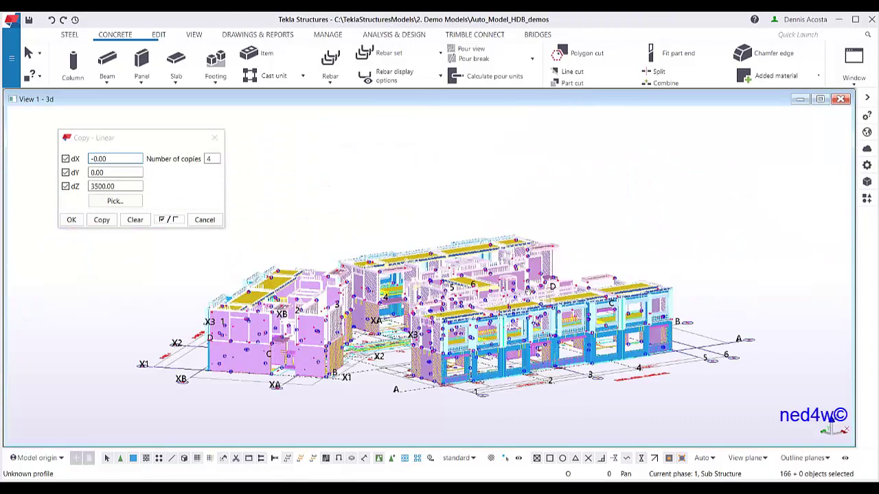
scroll(419, 254, "down", 2)
left_click(214, 159)
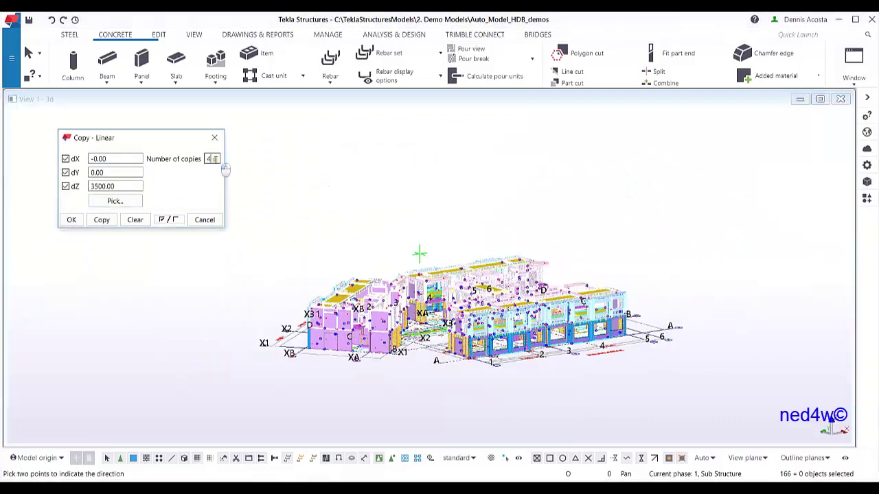
left_click_drag(213, 158, 195, 160)
key("Tab")
key("Tab")
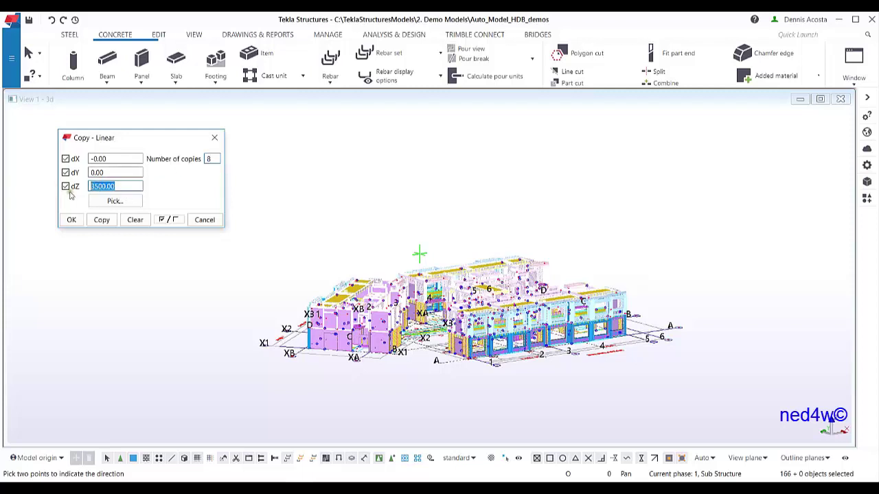
type("2885")
left_click_drag(101, 186, 107, 186)
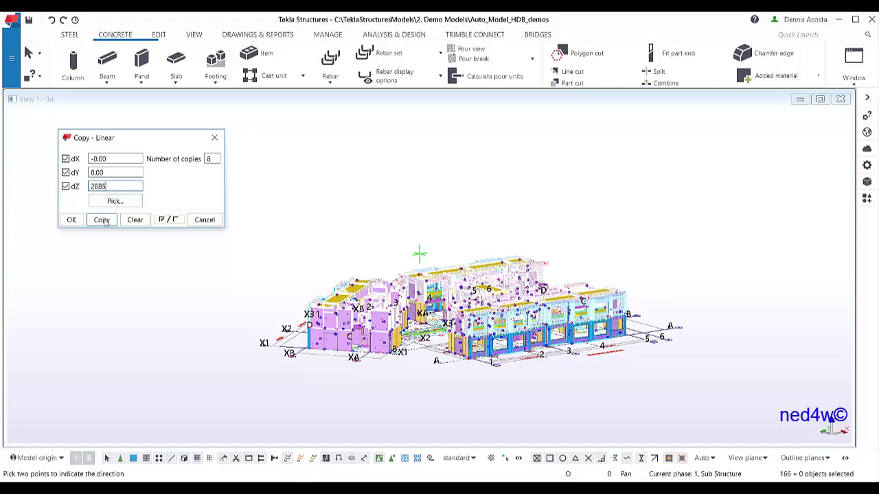
left_click(102, 219)
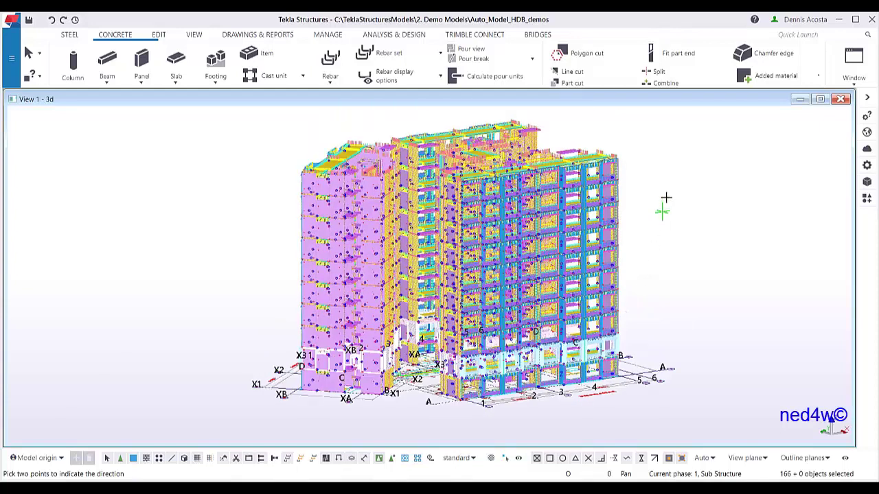
Step: Interrupt the linear copy command, clear the selection and close the copy settings
right_click(687, 204)
left_click(689, 206)
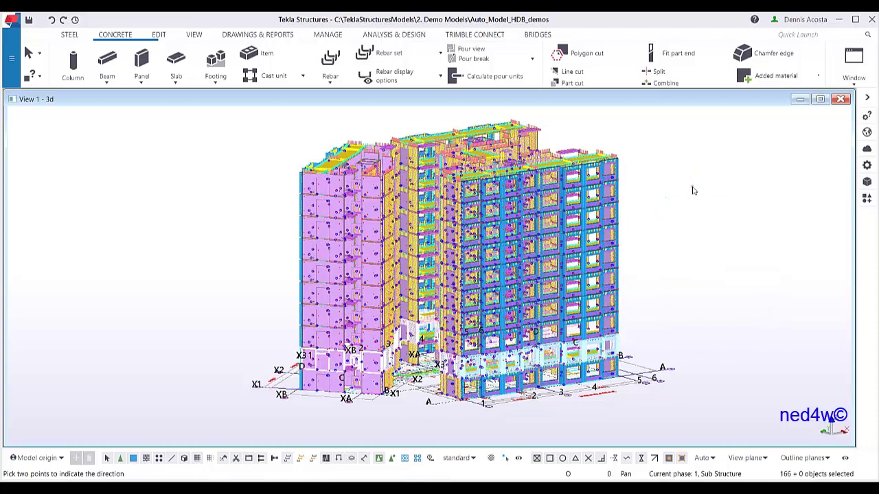
left_click(670, 239)
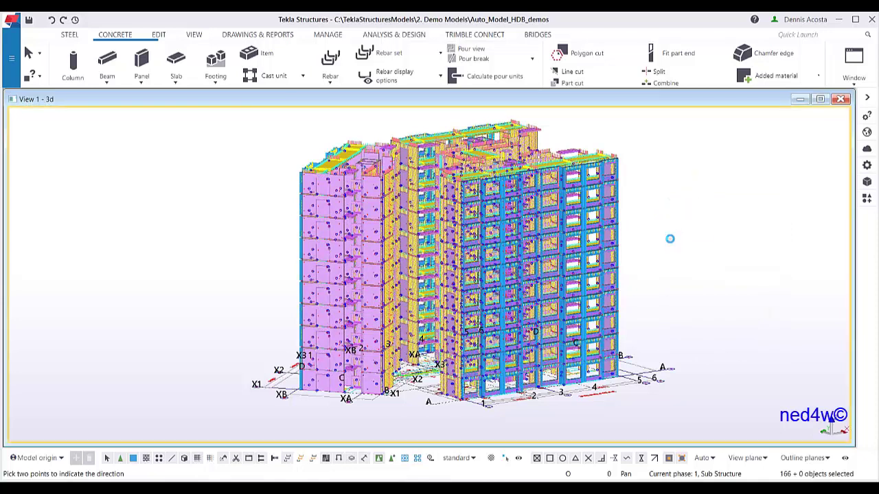
left_click(214, 137)
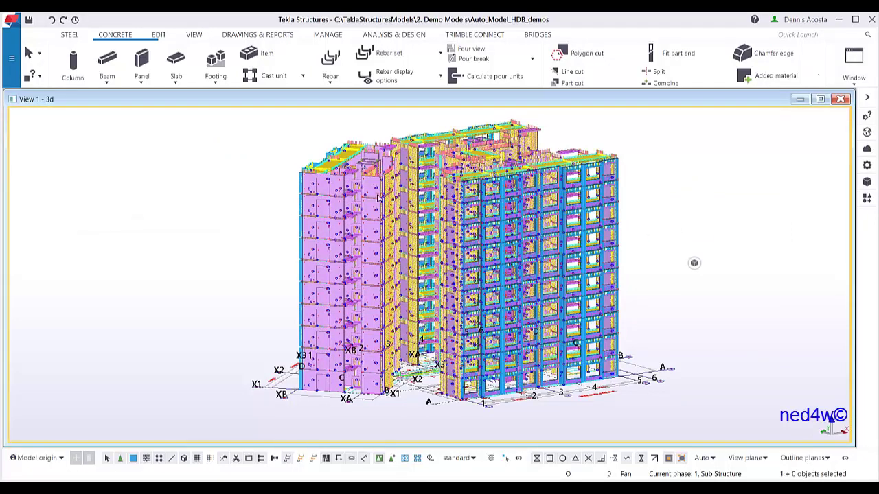
Step: Redraw the 3D view and examine the completed multi-storey block up close
right_click(670, 206)
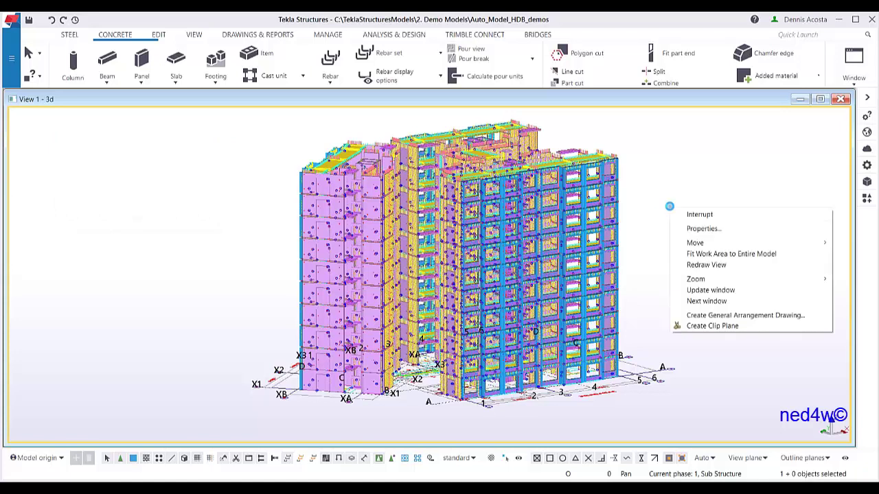
left_click(695, 263)
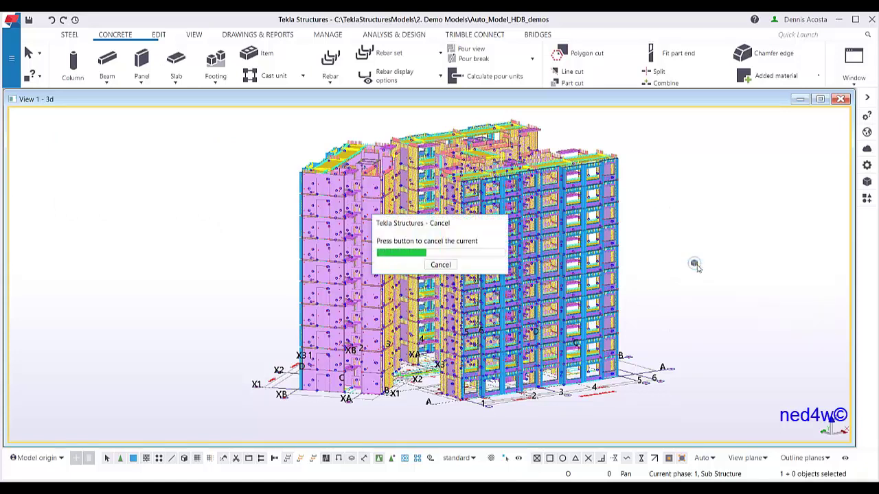
scroll(458, 295, "up", 4)
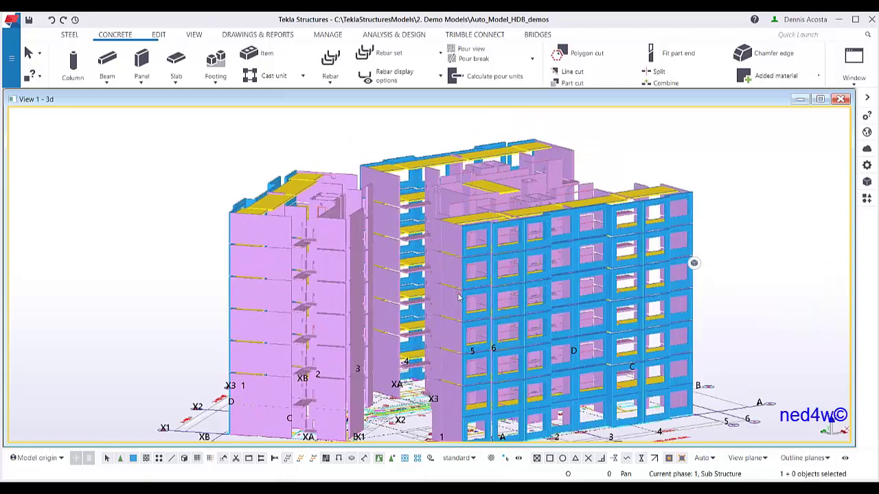
Step: Set the upward view depth of the 3D view to 550000000.00 and apply the modified view properties
scroll(459, 295, "down", 2)
double_click(717, 234)
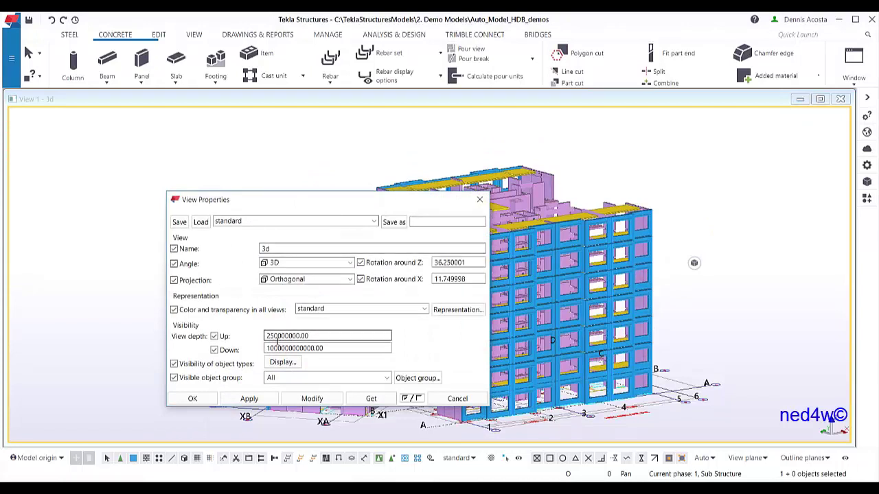
left_click_drag(271, 337, 265, 336)
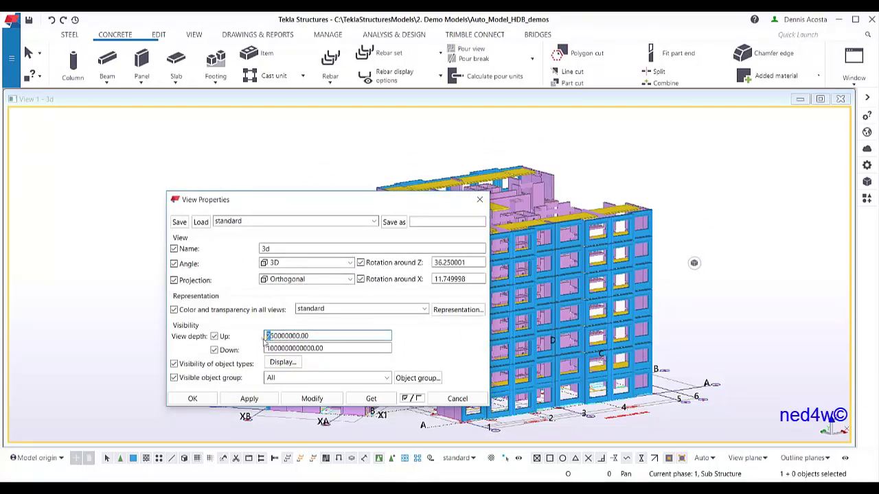
type("5")
left_click(311, 401)
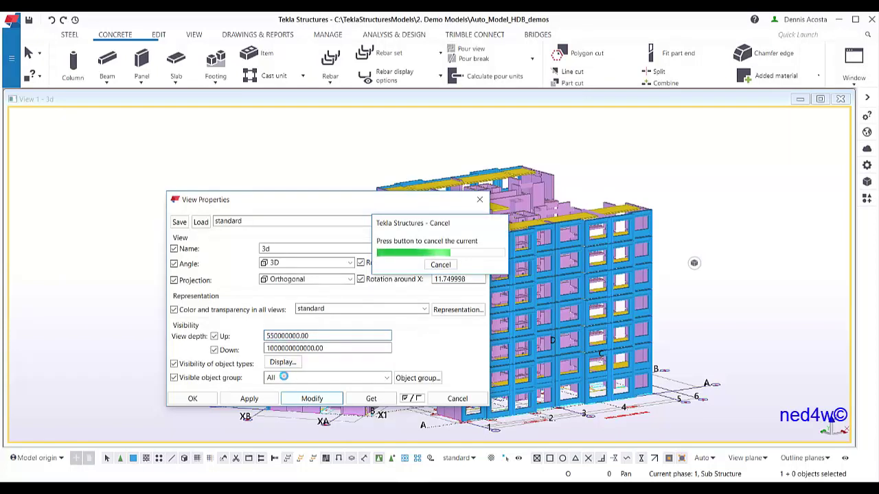
left_click(198, 398)
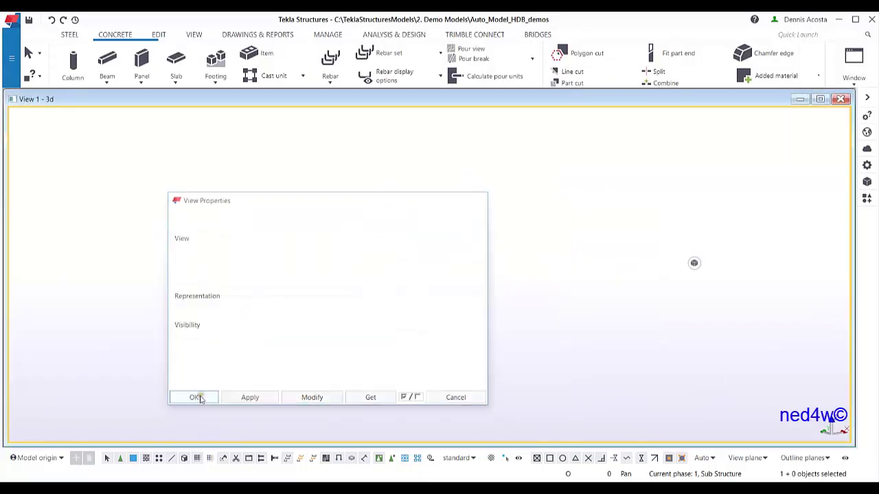
Step: Fit the work area to the entire model and inspect the full-height block from an angle
right_click(491, 264)
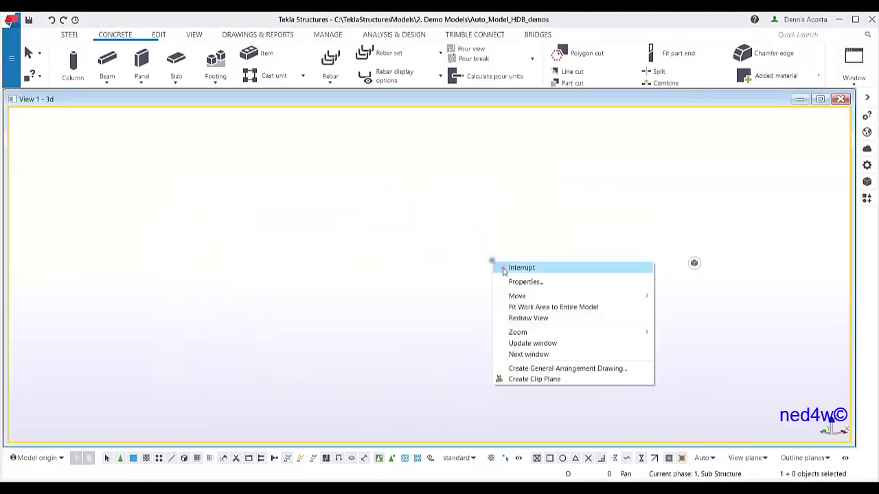
left_click(524, 309)
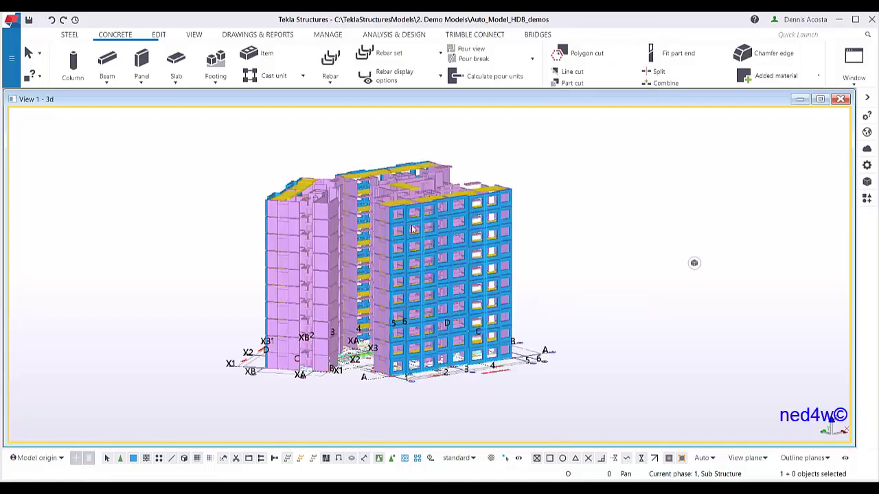
scroll(412, 229, "up", 4)
middle_click_drag(330, 249, 454, 369, "ctrl")
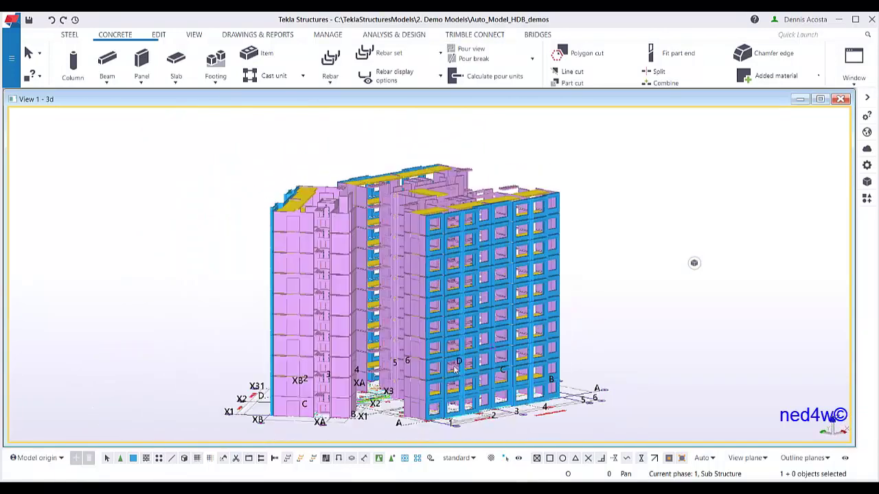